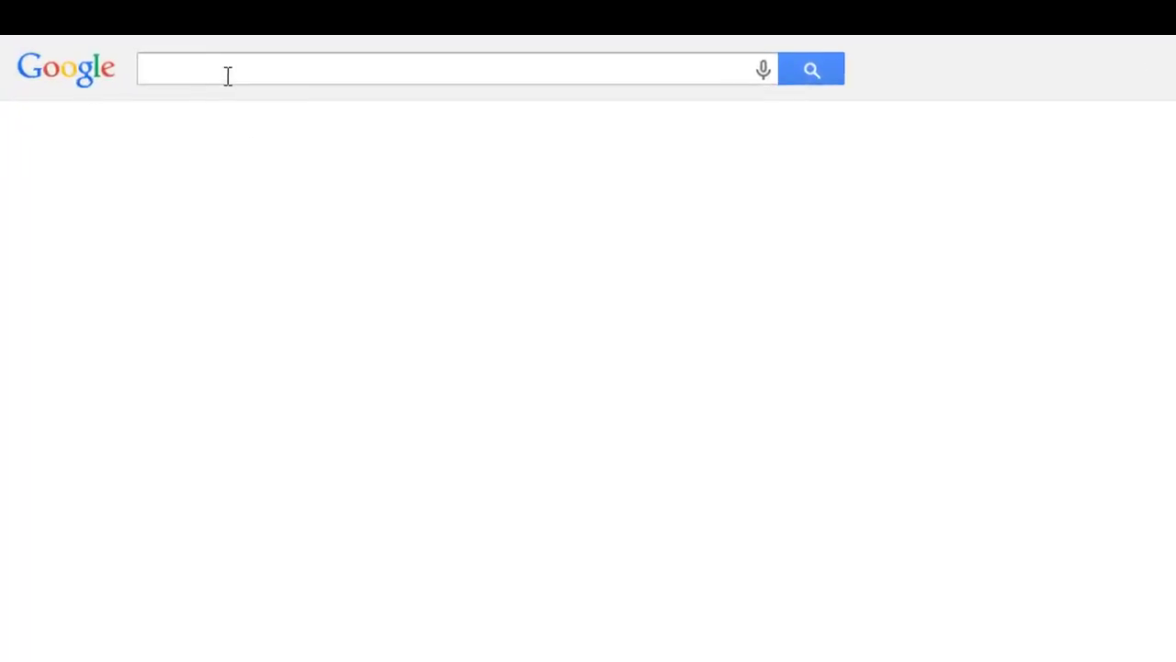
# Search Google for "Google adwords".
pyautogui.write('Google ')
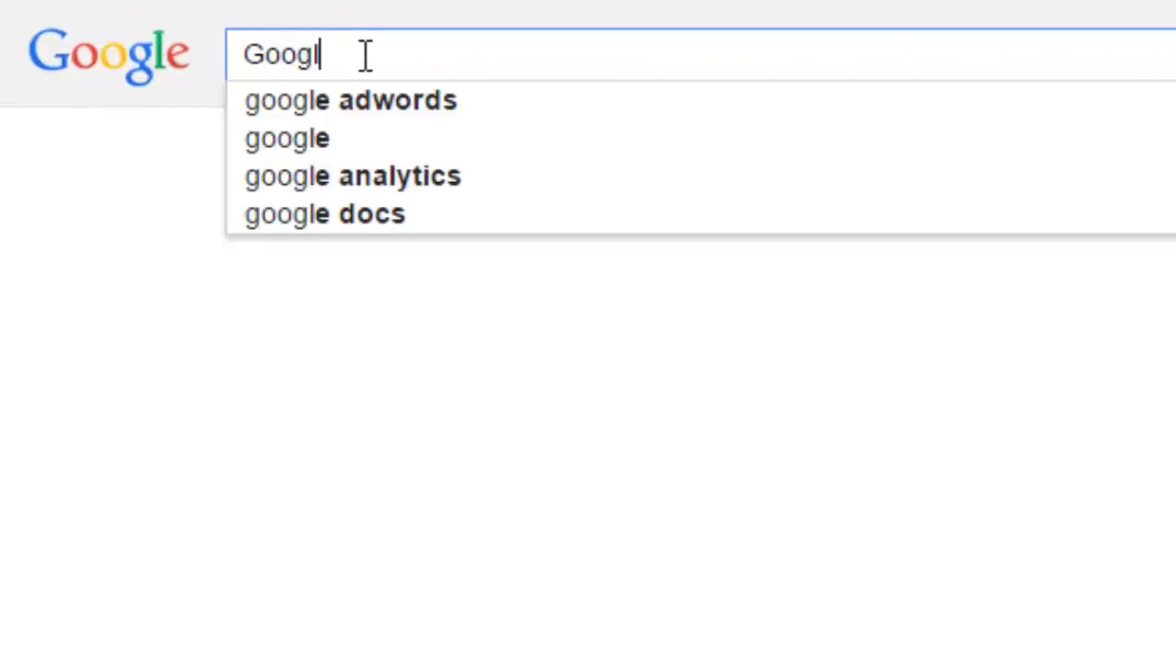
pyautogui.write('adwords')
pyautogui.press('Return')
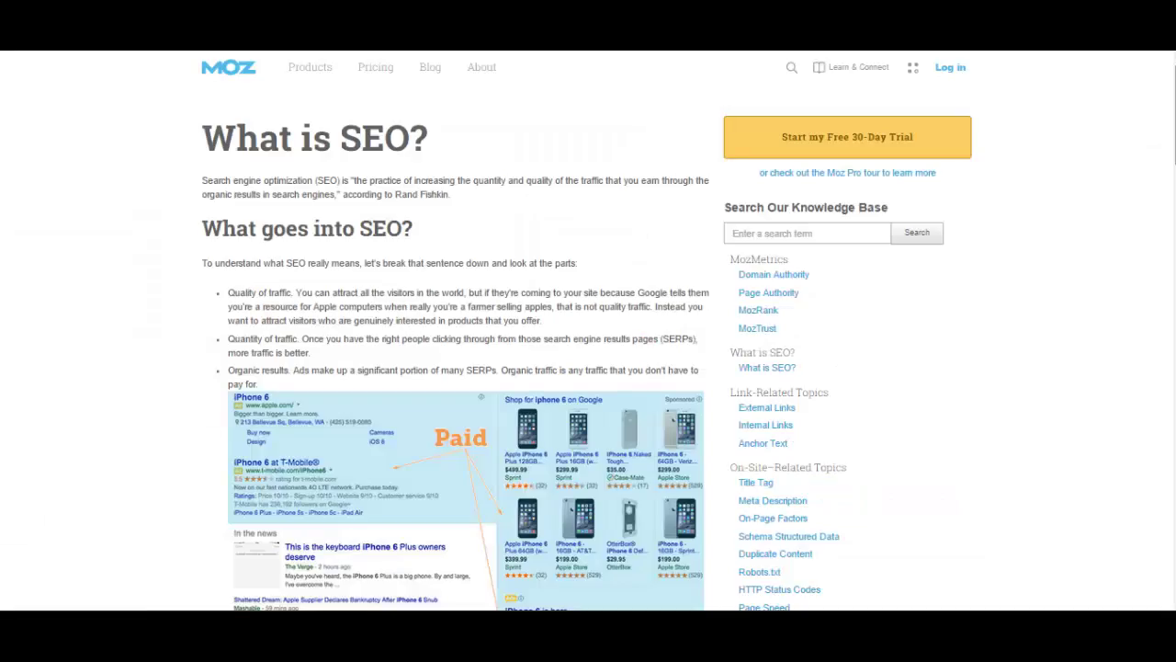
# Read through the Moz article on what SEO is and the Google AdWords overview page.
pyautogui.scroll(-2, 588, 331)
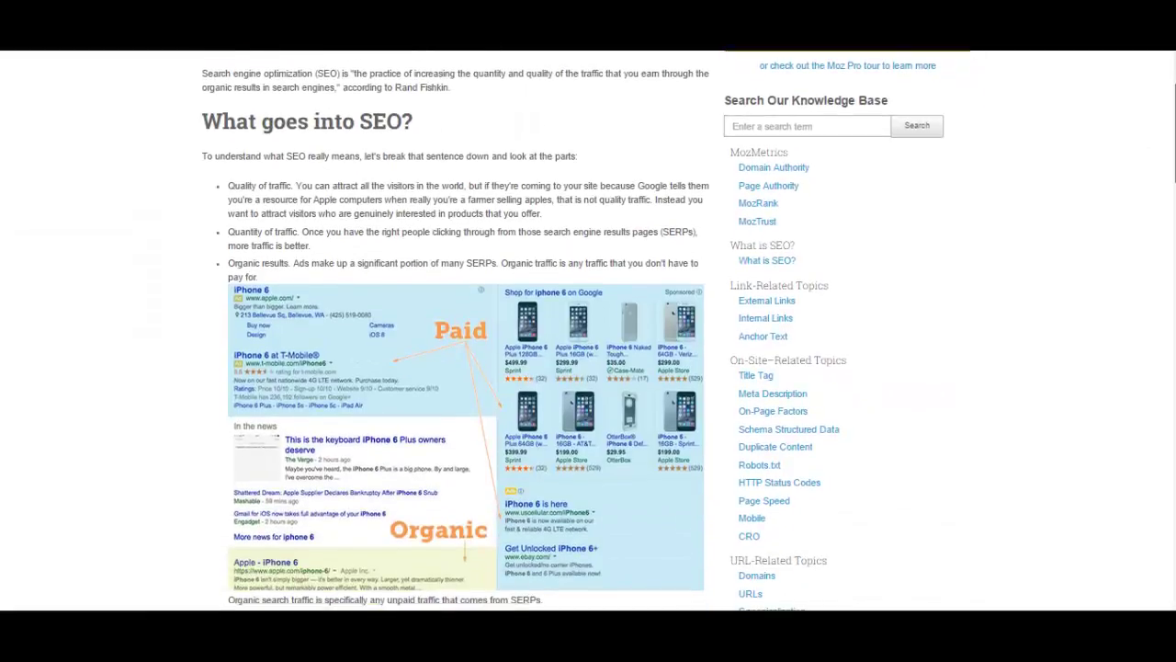
pyautogui.scroll(-7, 588, 331)
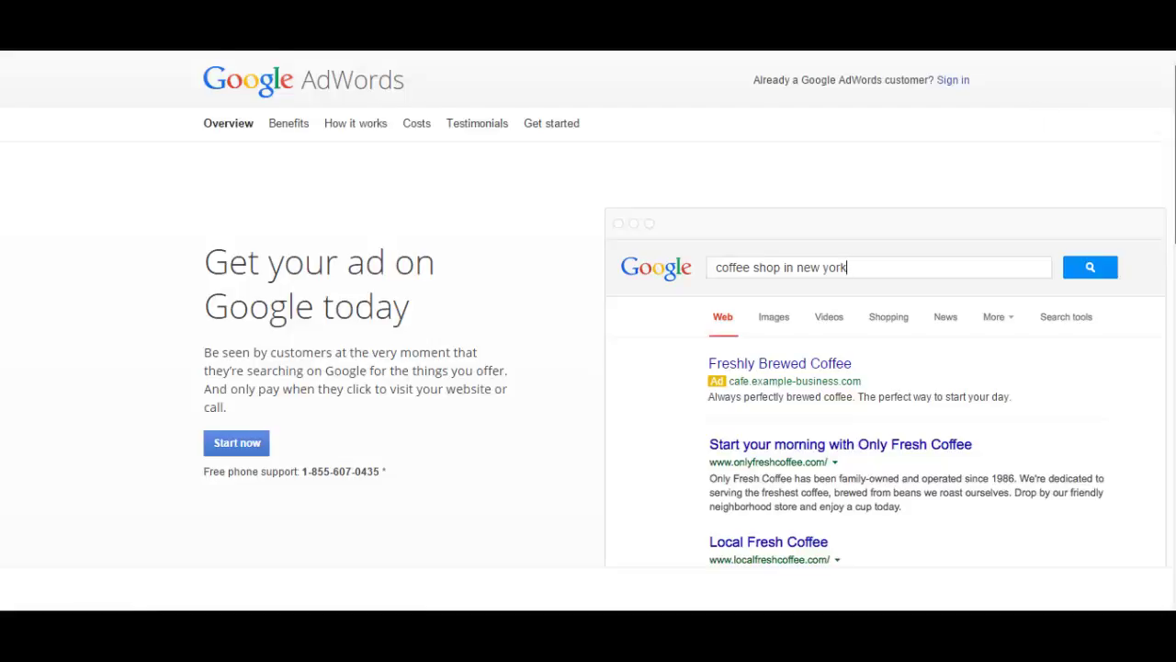
pyautogui.scroll(-3, 588, 331)
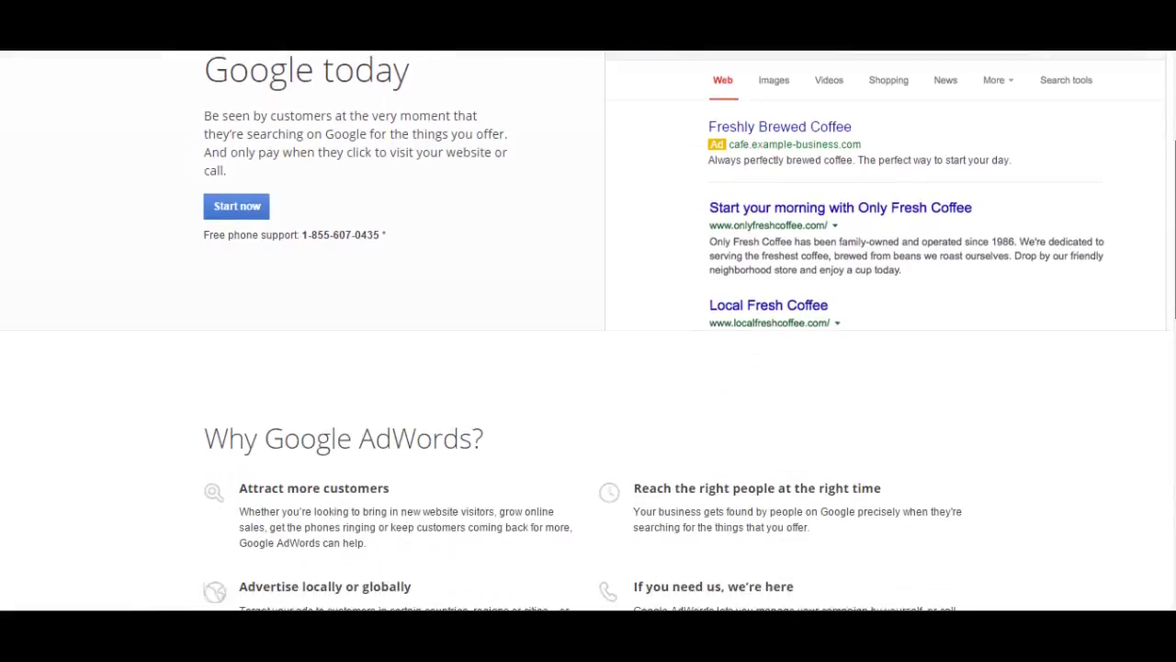
pyautogui.scroll(-4, 588, 331)
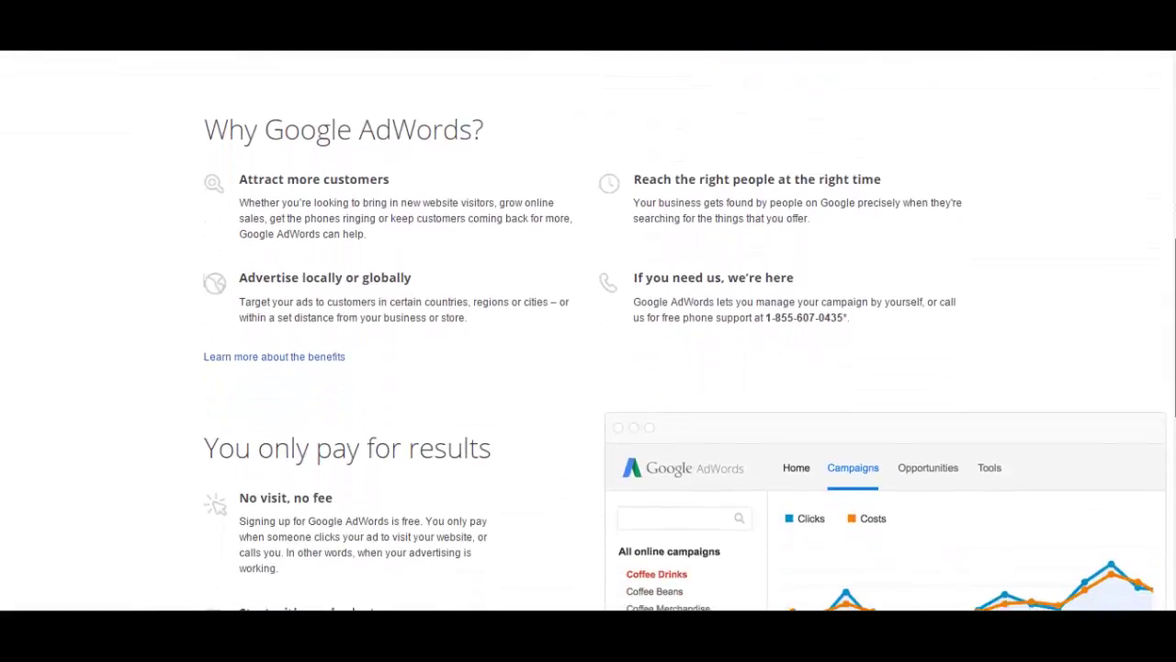
pyautogui.scroll(-4, 588, 331)
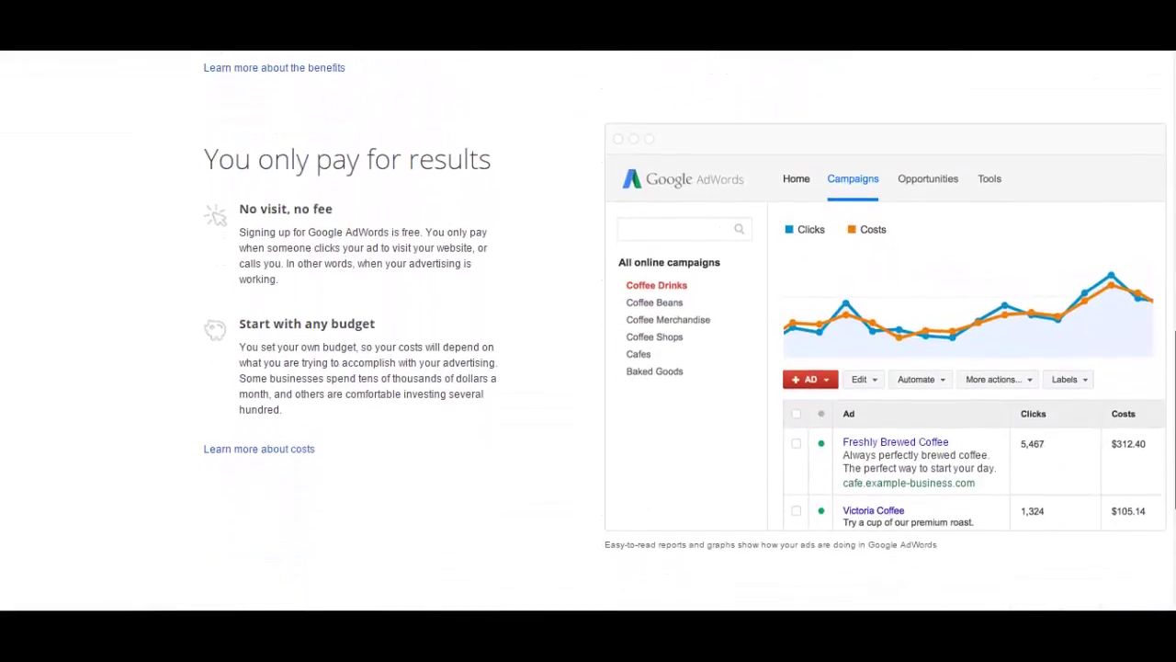
pyautogui.scroll(-2, 589, 331)
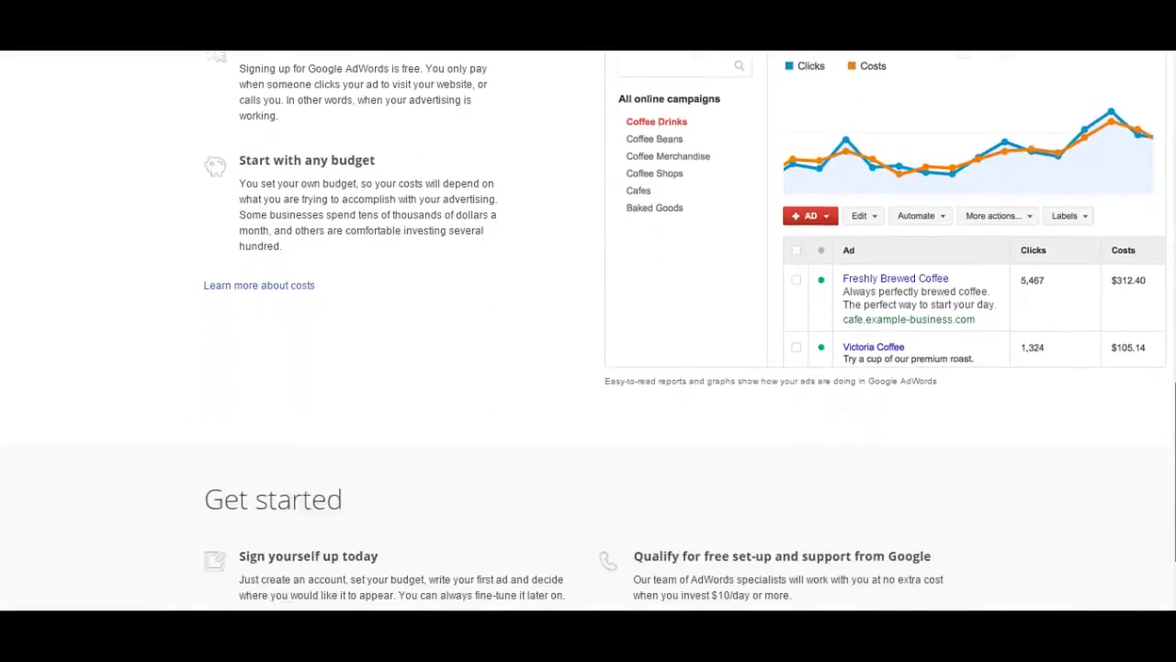
pyautogui.scroll(-1, 588, 331)
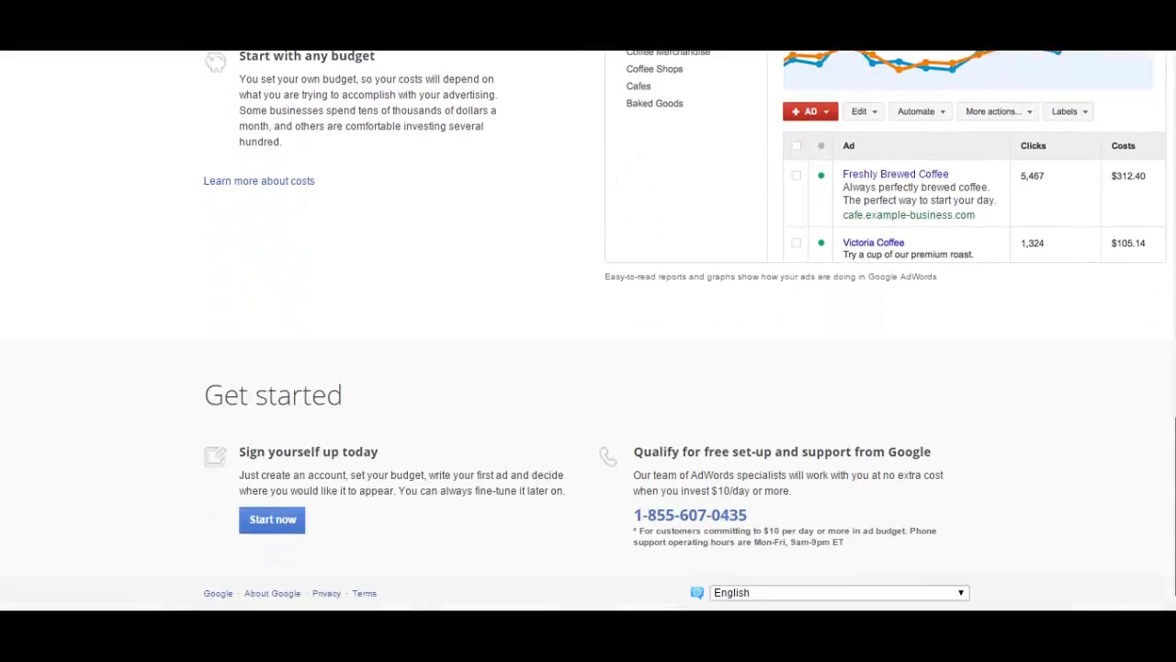
pyautogui.click(272, 521)
pyautogui.click(204, 295)
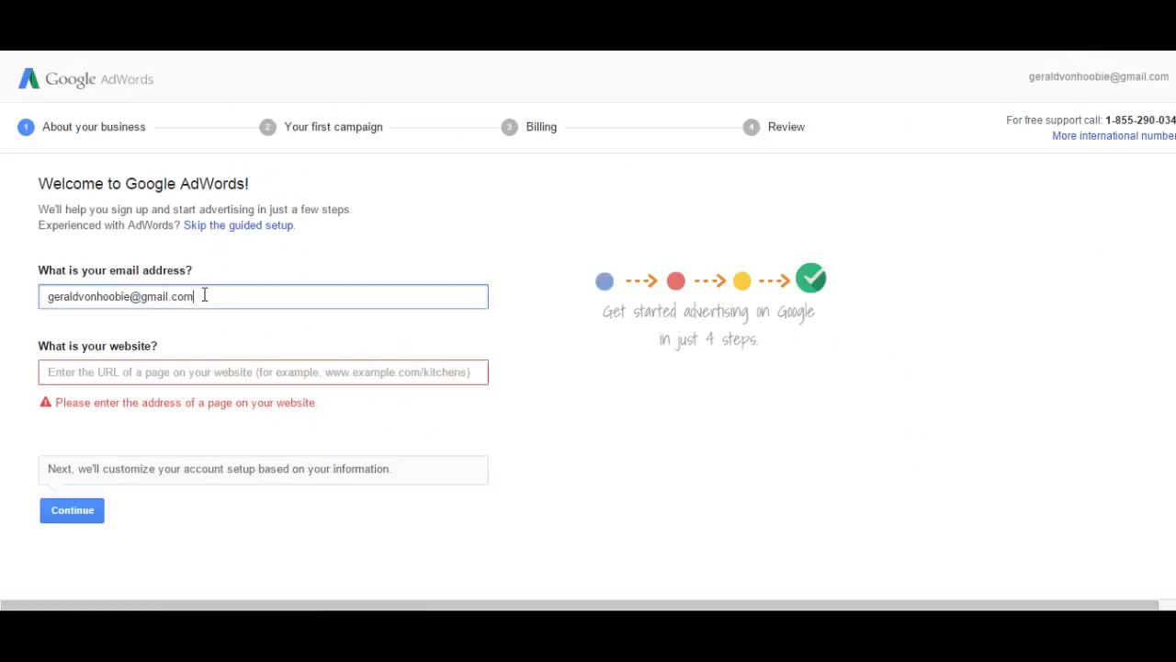
pyautogui.click(136, 373)
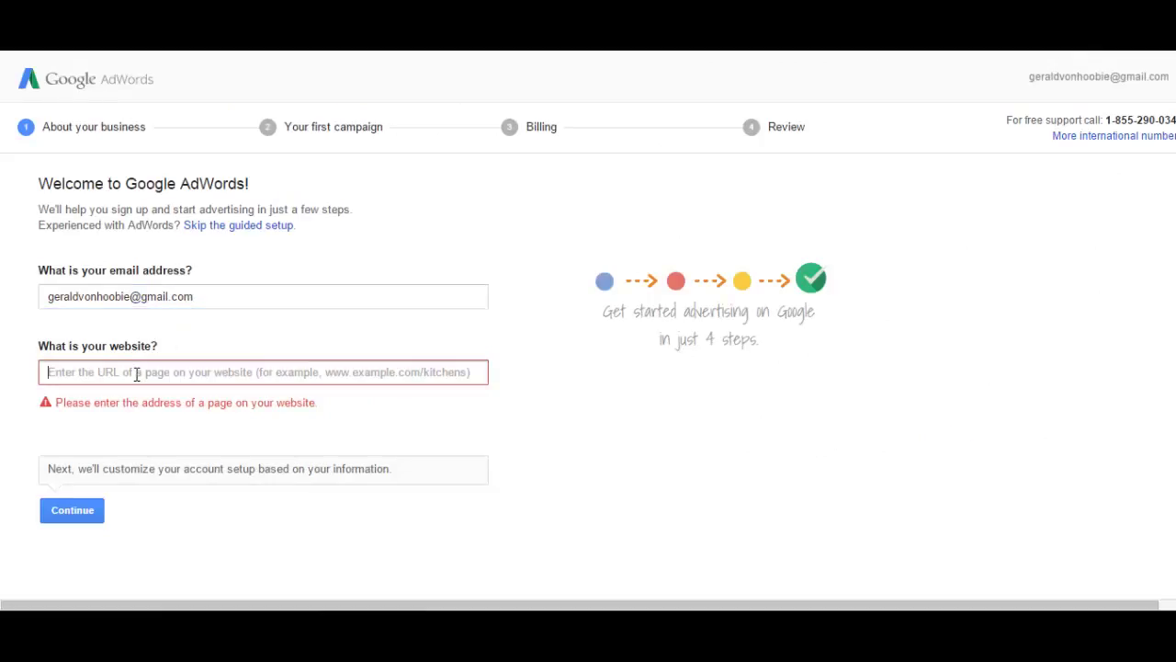
pyautogui.write('www.lessonswithabanjolegend.com')
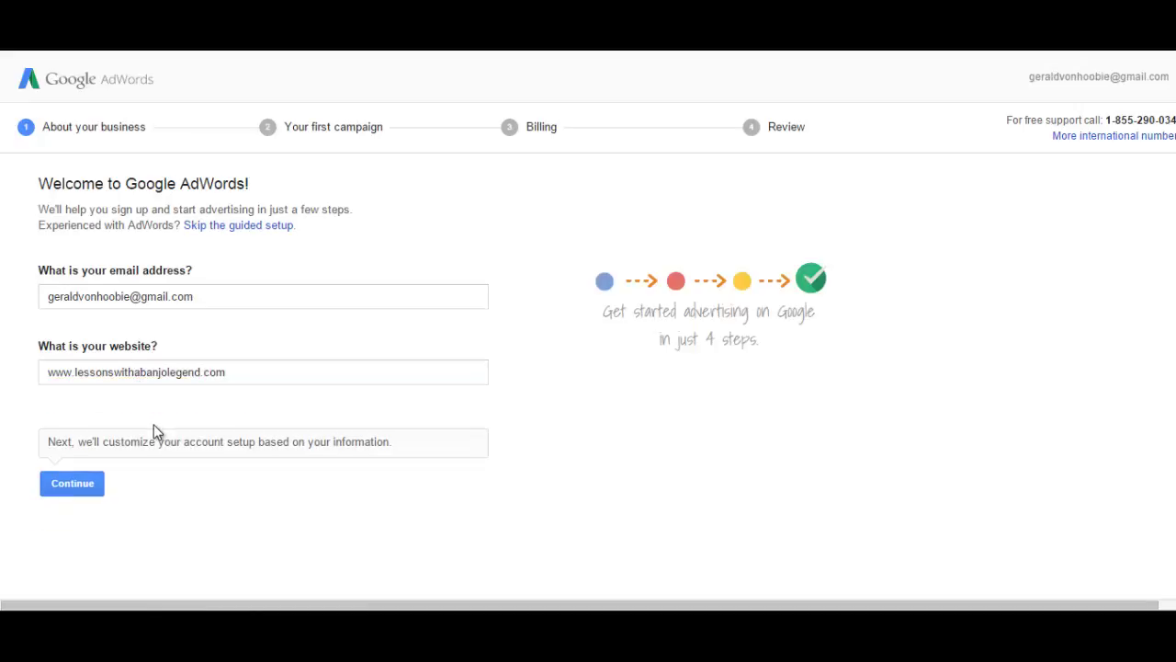
pyautogui.click(74, 484)
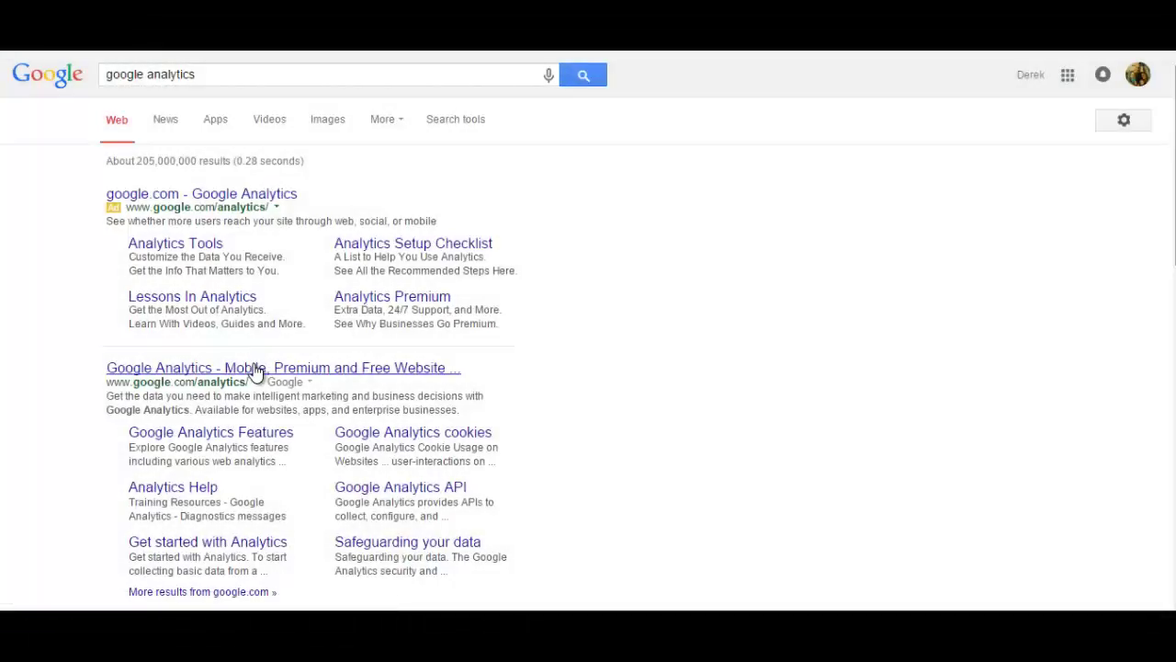
# Open the Google Analytics site from the search results and look over its solutions for business.
pyautogui.click(256, 368)
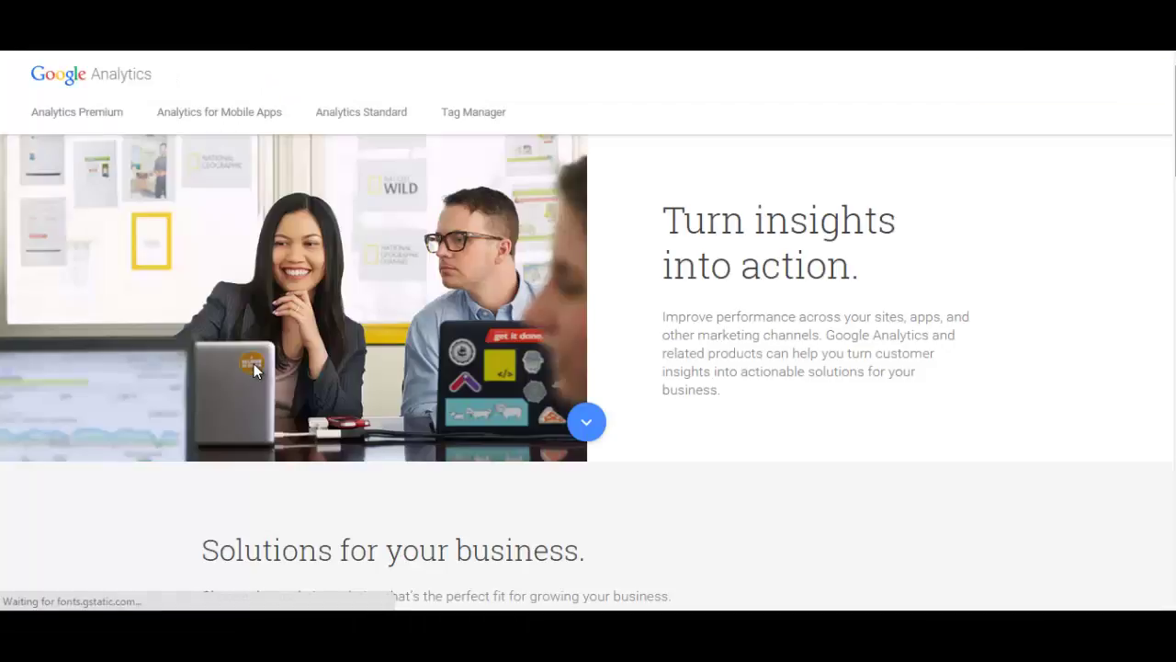
pyautogui.scroll(-4, 589, 331)
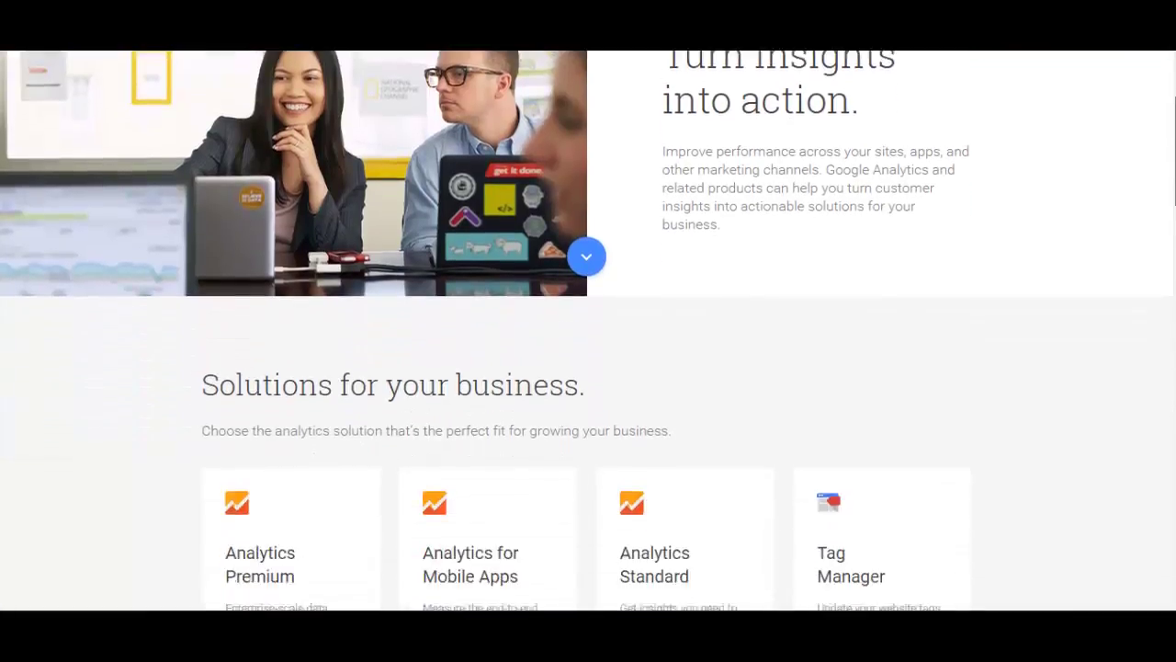
pyautogui.scroll(-5, 588, 331)
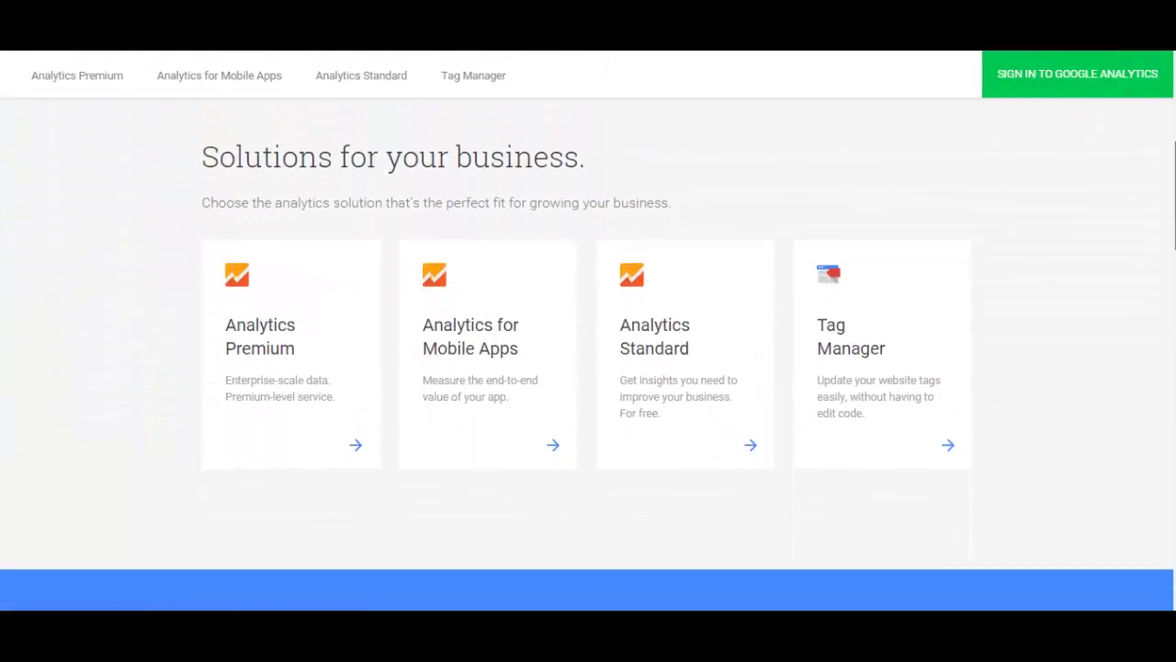
pyautogui.scroll(-1, 588, 364)
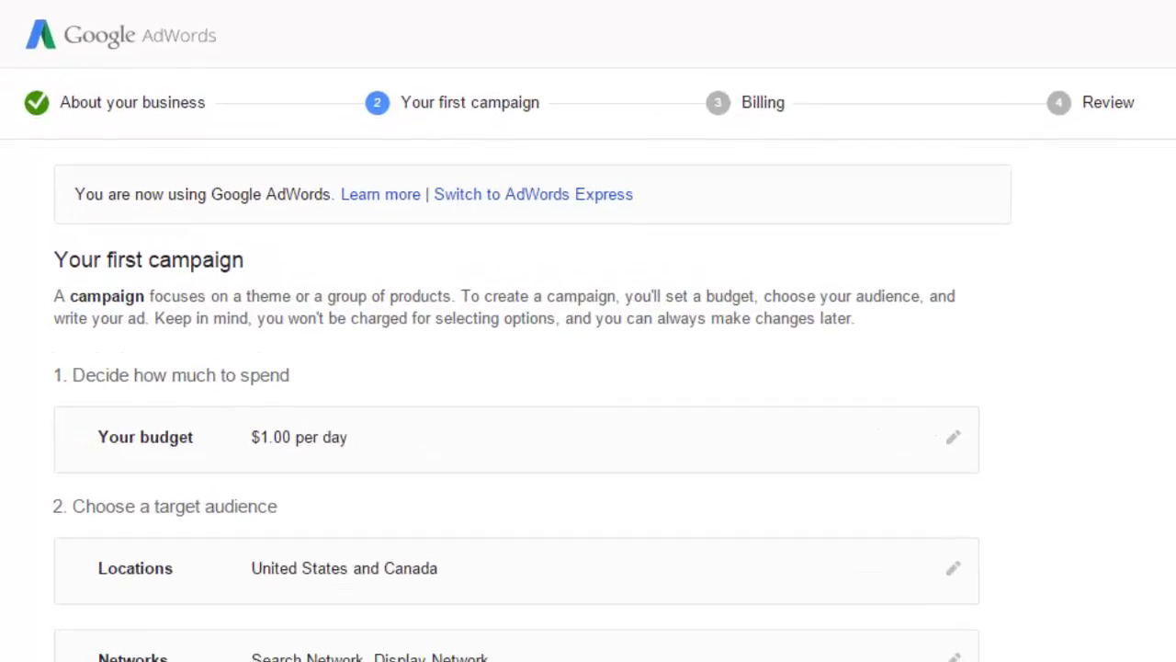
# Go through the first campaign's setup, check the text ad's headline and first description line, and save the ad.
pyautogui.scroll(-3, 588, 367)
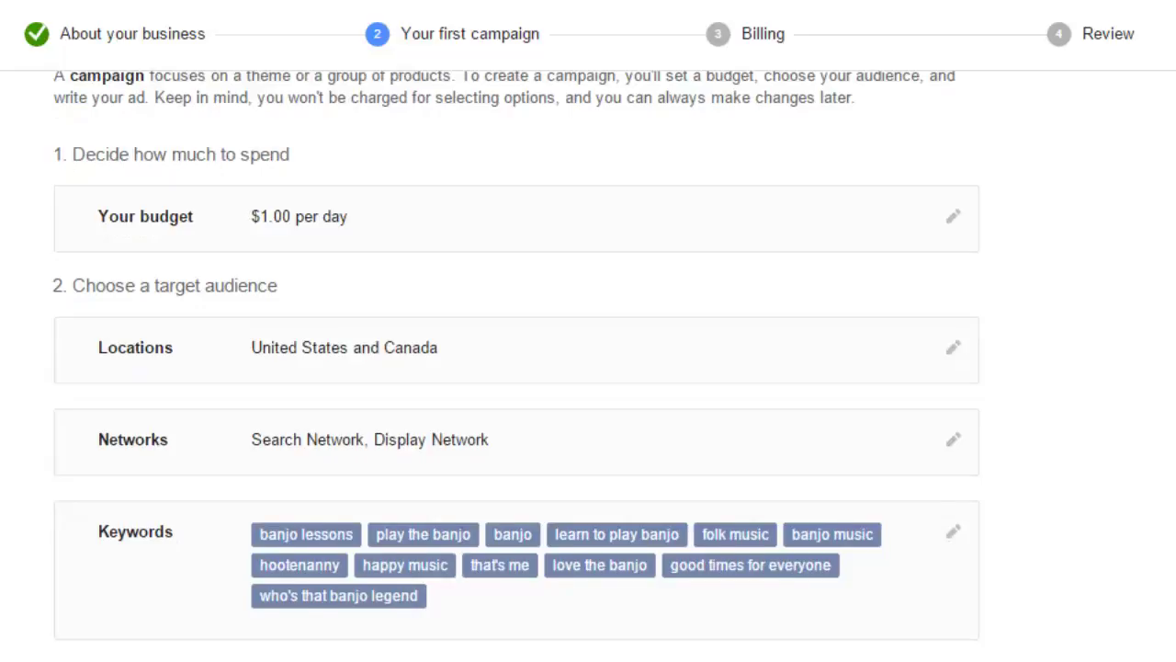
pyautogui.scroll(-5, 515, 368)
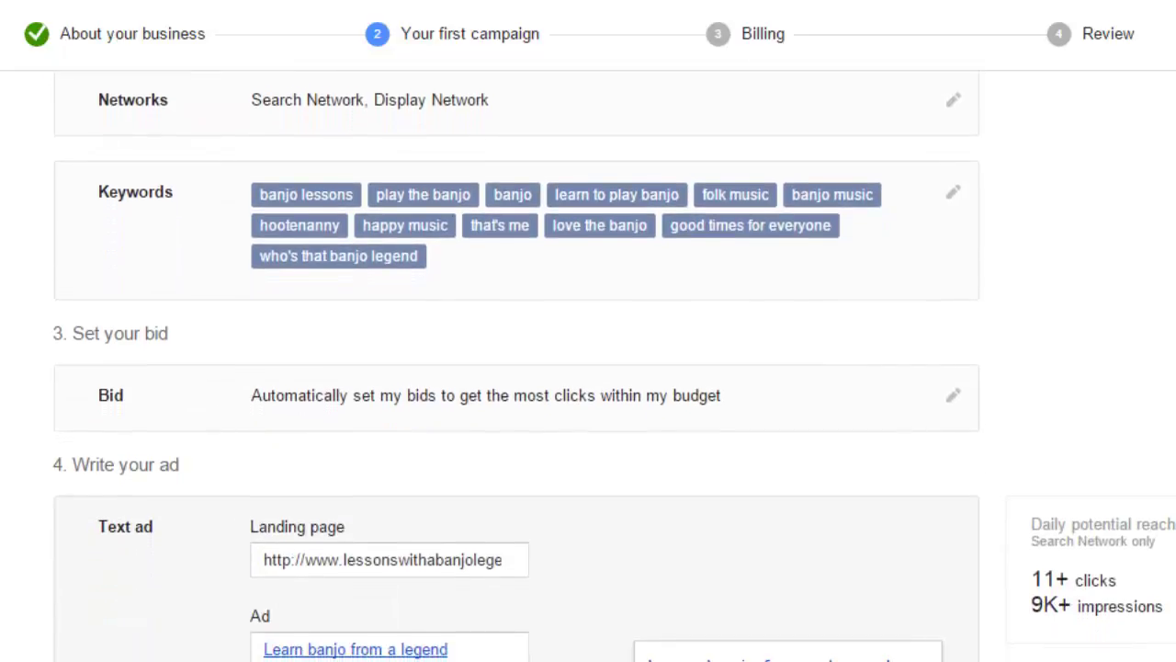
pyautogui.scroll(-6, 588, 367)
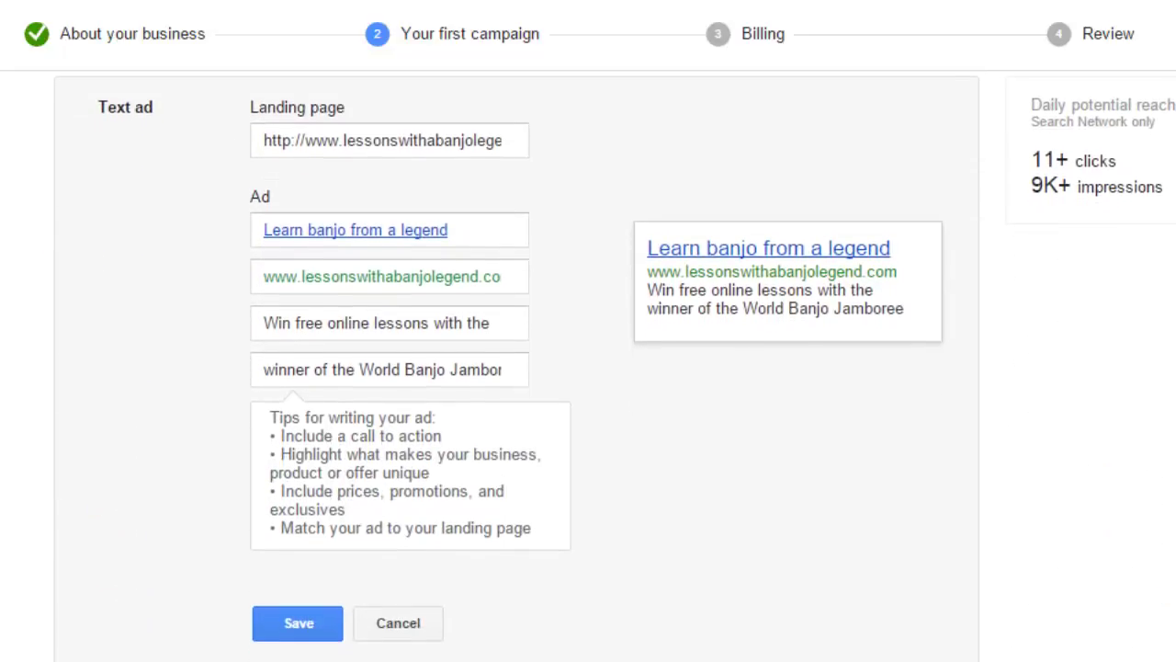
pyautogui.click(504, 234)
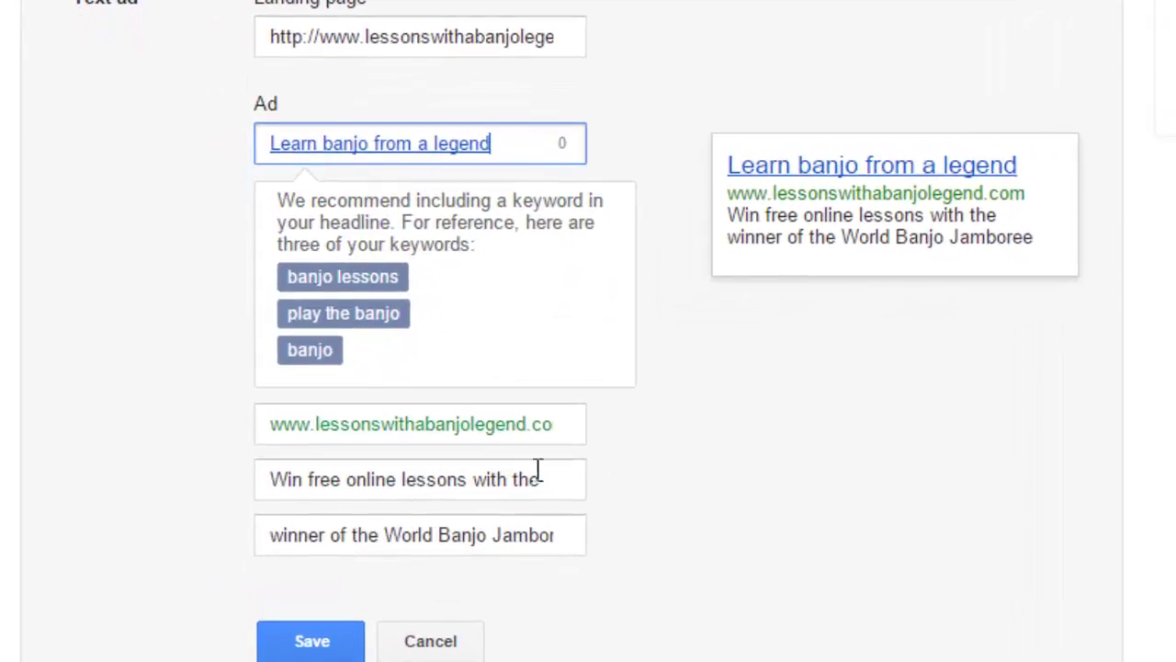
pyautogui.click(568, 480)
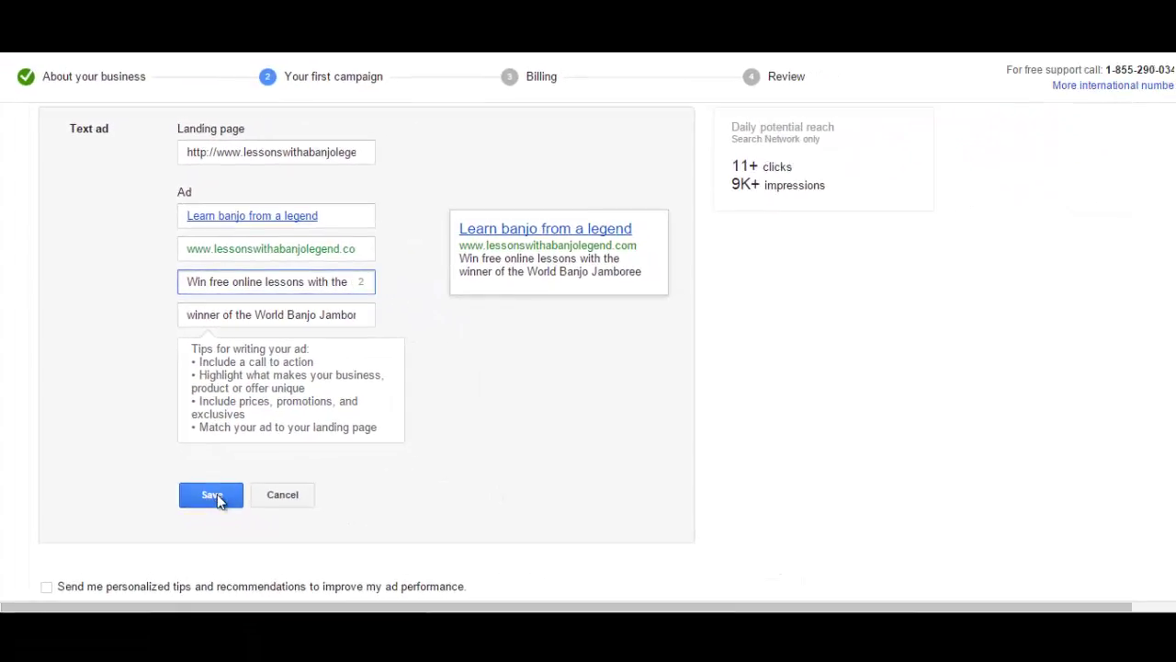
pyautogui.click(211, 495)
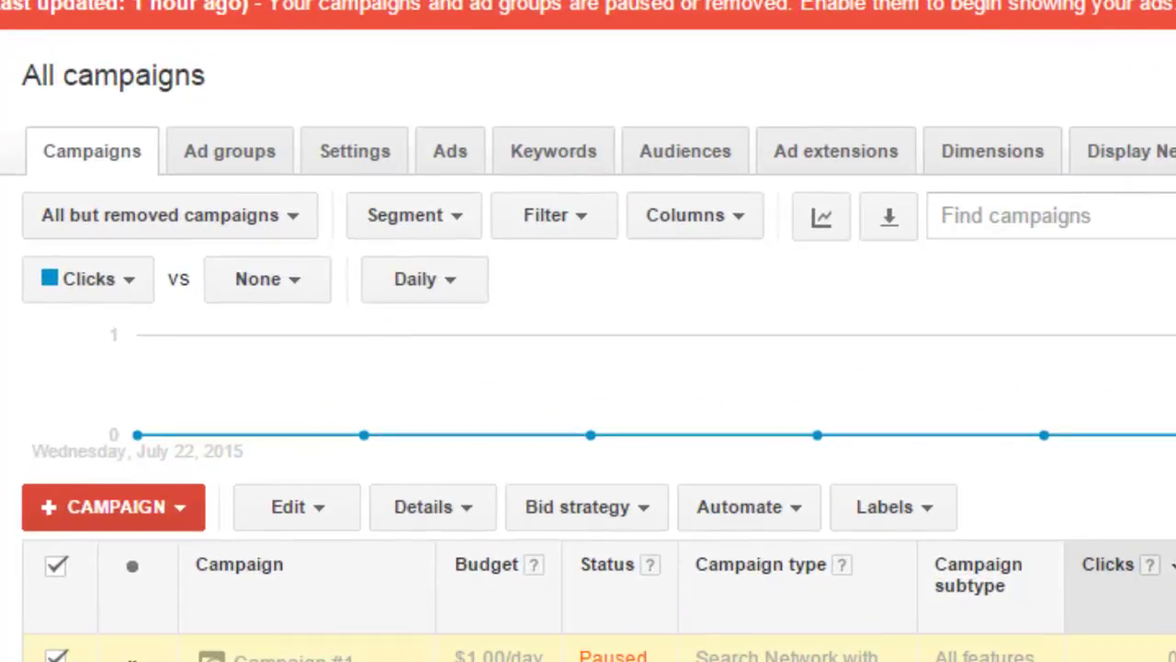
# Look over the list of all campaigns and open the settings overview for them.
pyautogui.scroll(-4, 296, 507)
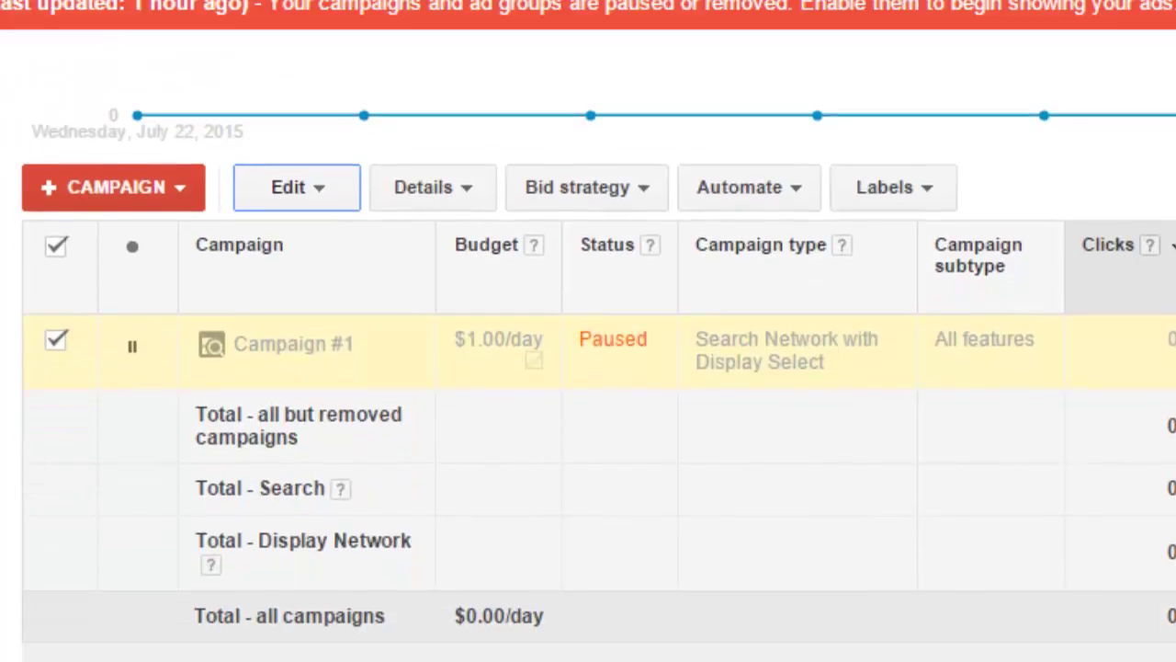
pyautogui.scroll(4, 588, 368)
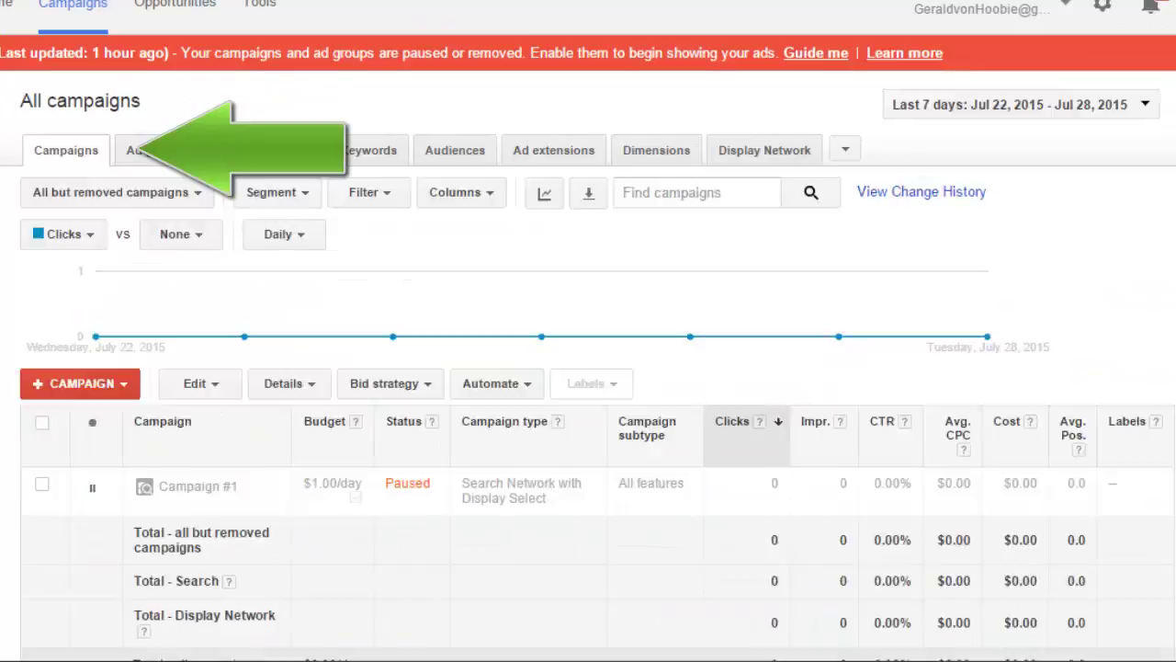
pyautogui.click(399, 199)
pyautogui.scroll(-1, 221, 407)
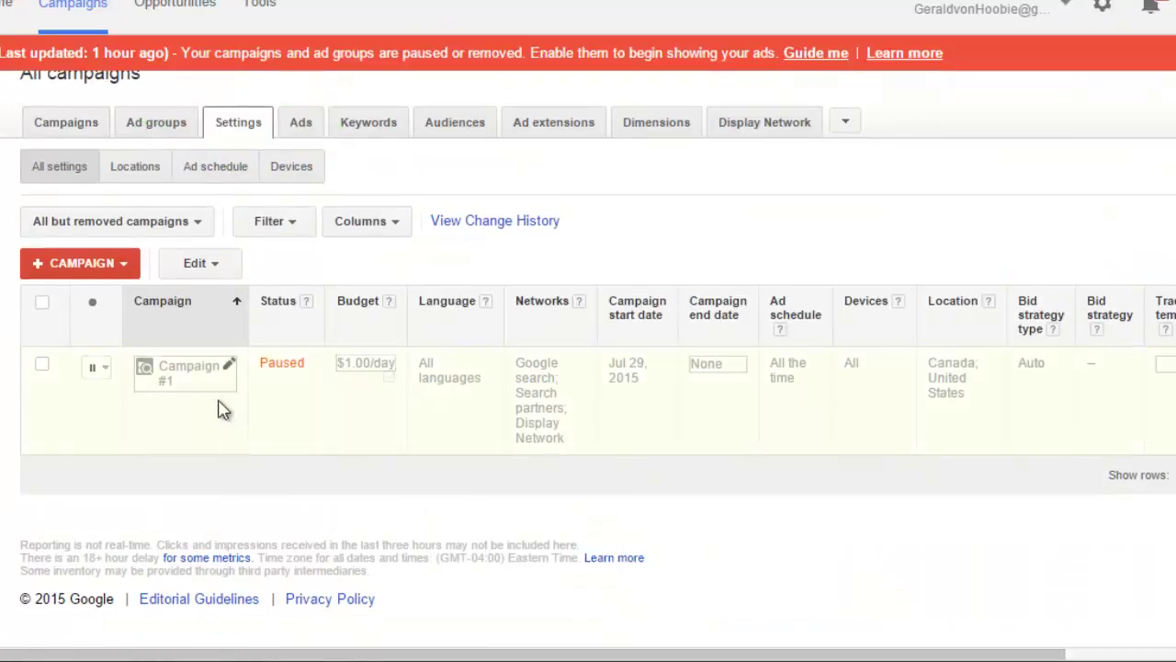
# Open Campaign #1 and examine its networks, devices, locations, languages, bid strategy, budget and advanced settings.
pyautogui.click(194, 375)
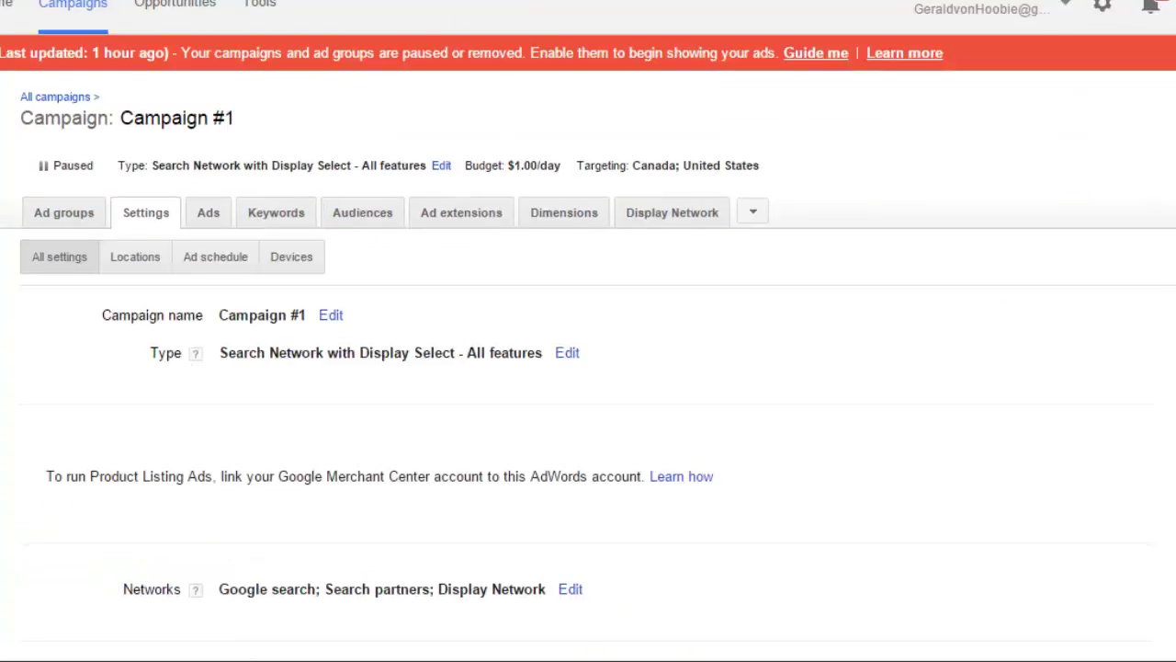
pyautogui.scroll(-4, 330, 318)
pyautogui.scroll(-5, 588, 368)
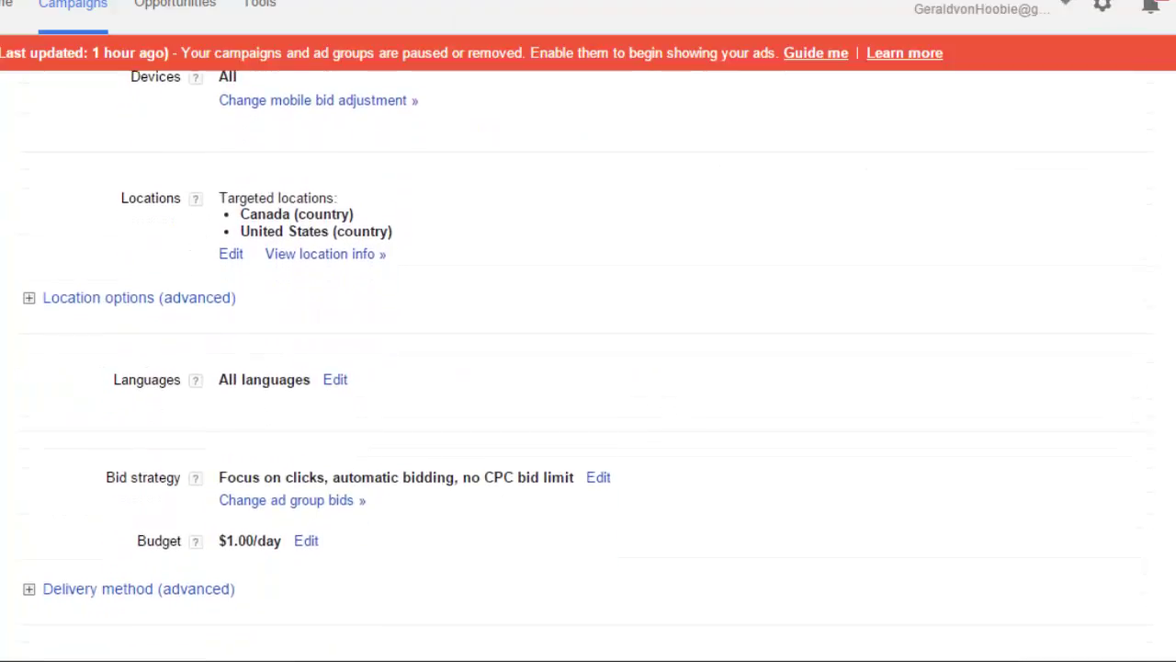
pyautogui.scroll(-2, 588, 368)
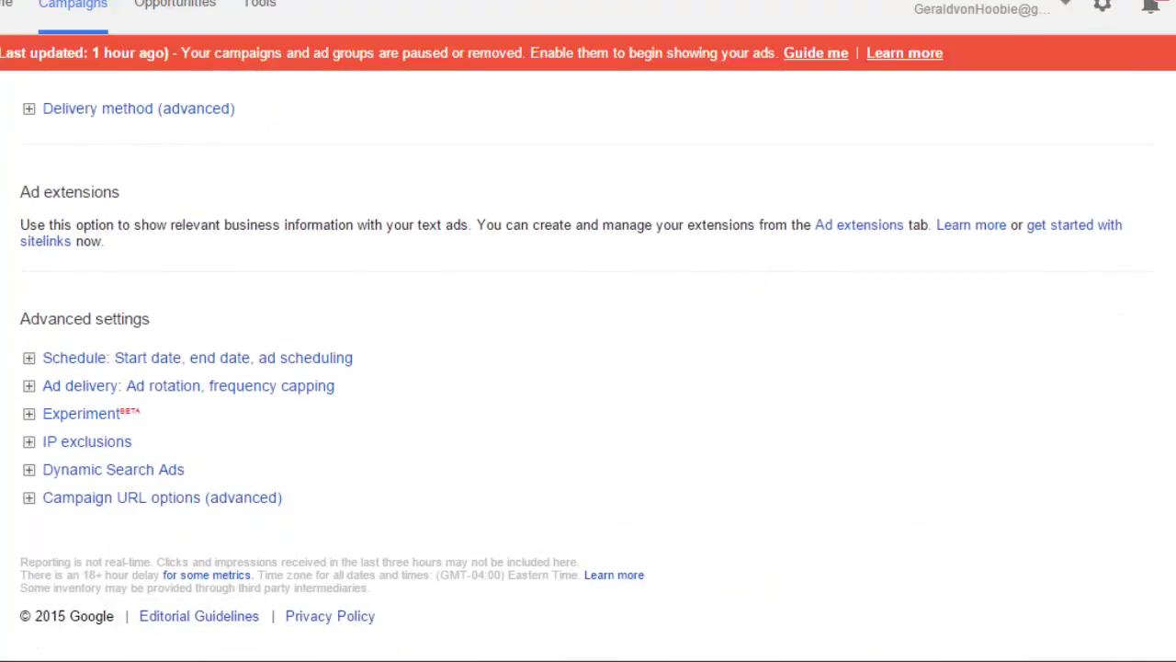
pyautogui.scroll(7, 46, 252)
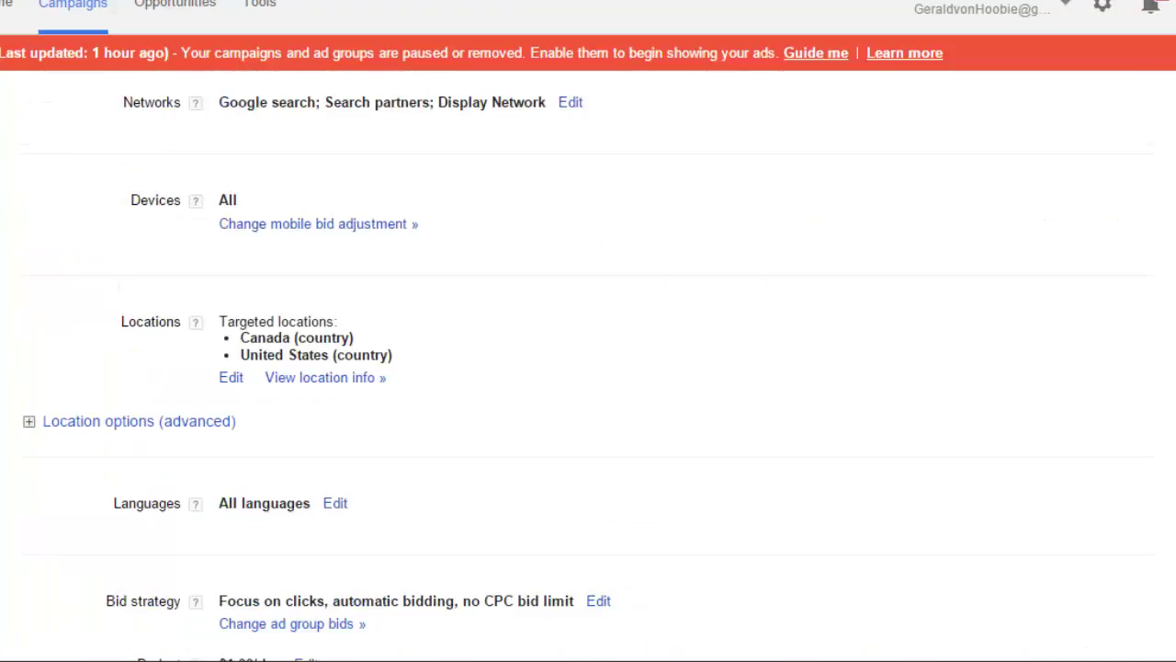
pyautogui.scroll(4, 588, 368)
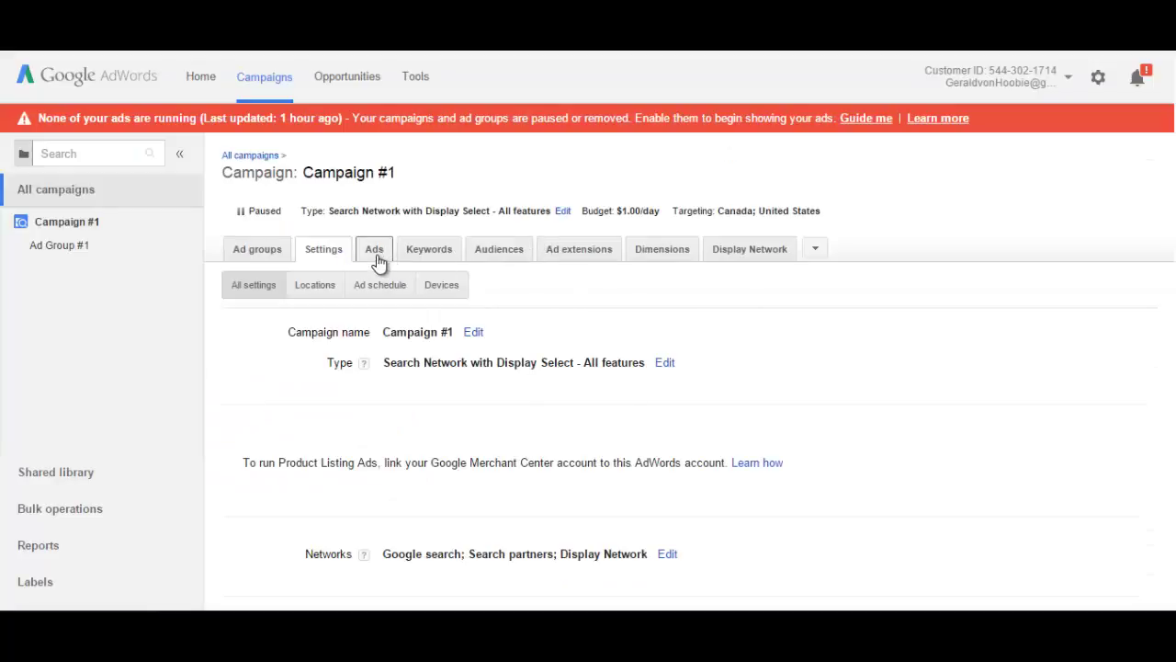
# View Campaign #1's ads with the options for adding a new ad, and look over its keywords.
pyautogui.click(377, 259)
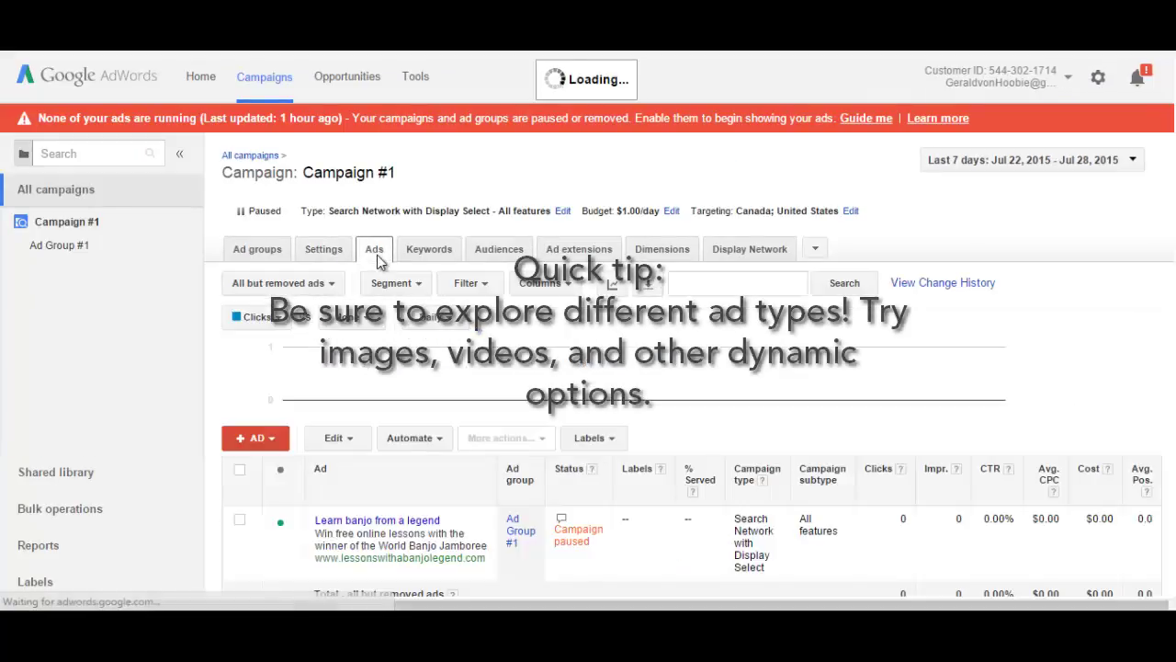
pyautogui.scroll(-2, 689, 368)
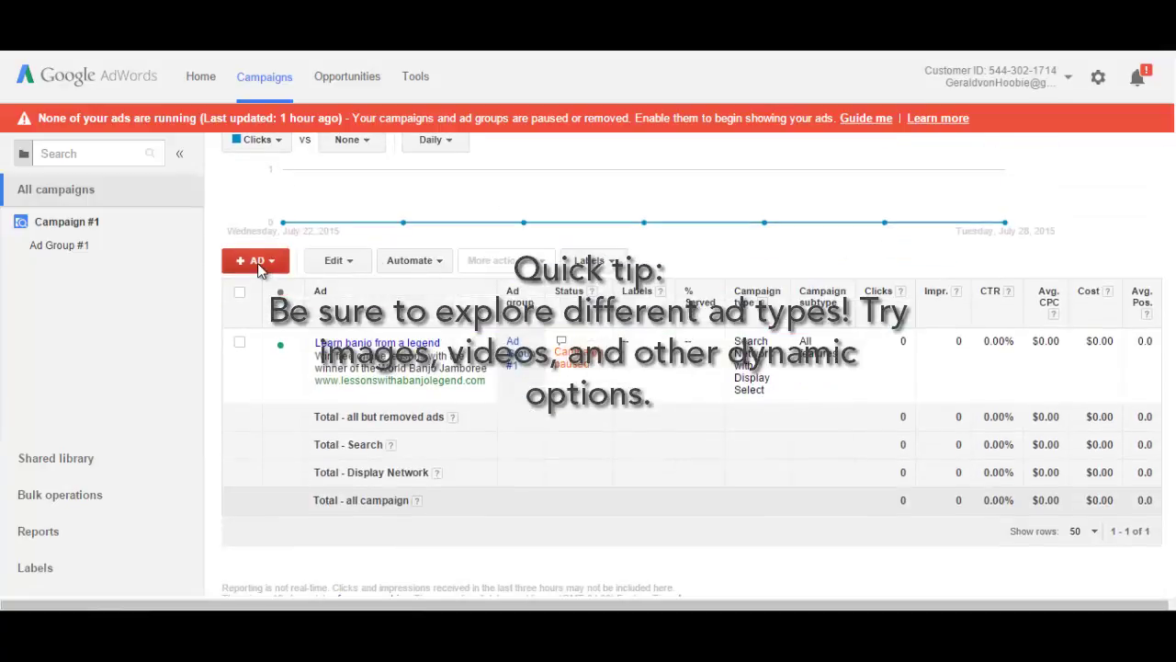
pyautogui.click(257, 263)
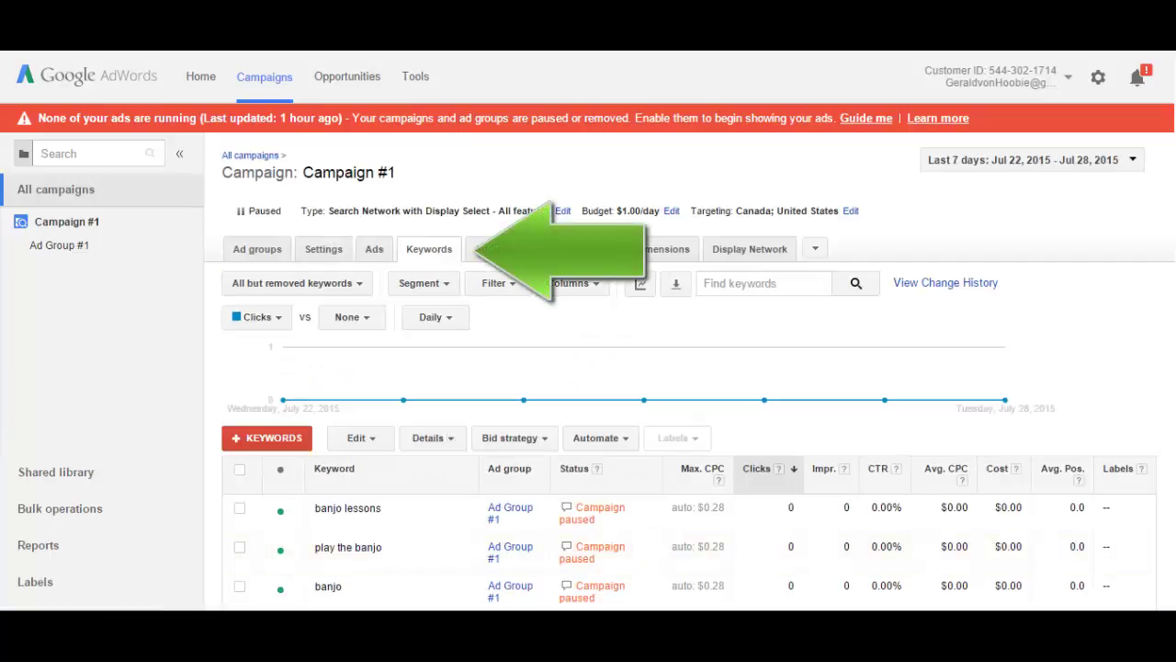
pyautogui.scroll(-3, 689, 368)
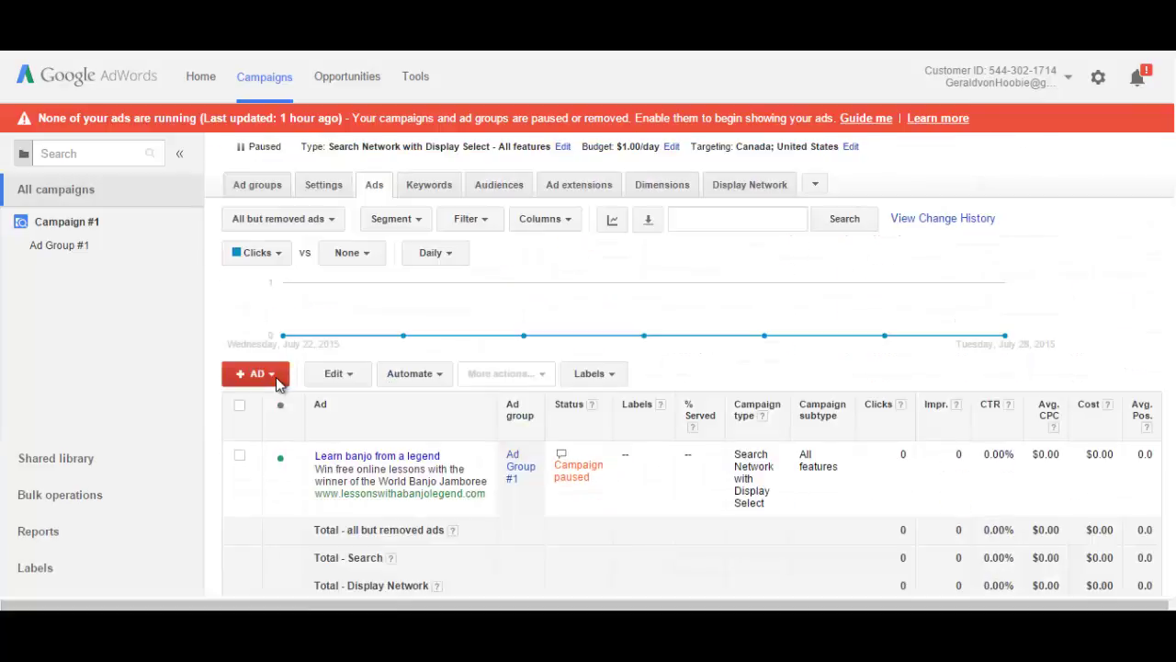
# Start a new text ad in Campaign #1 with the headline "Free drum lessons in NYC".
pyautogui.click(275, 379)
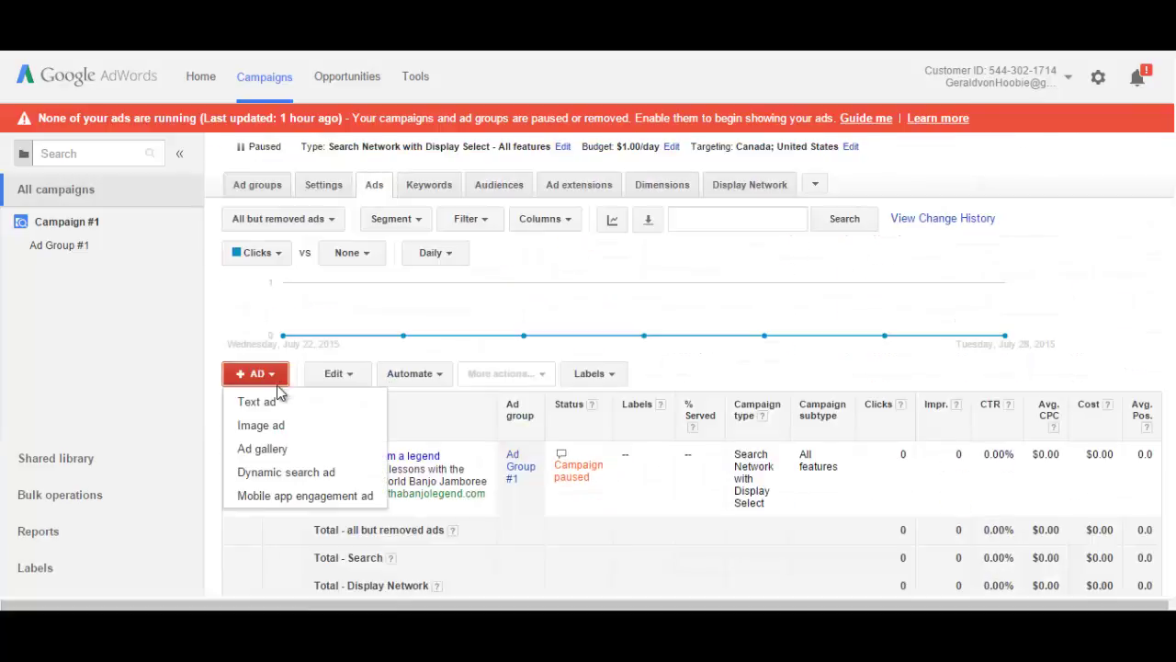
pyautogui.click(275, 413)
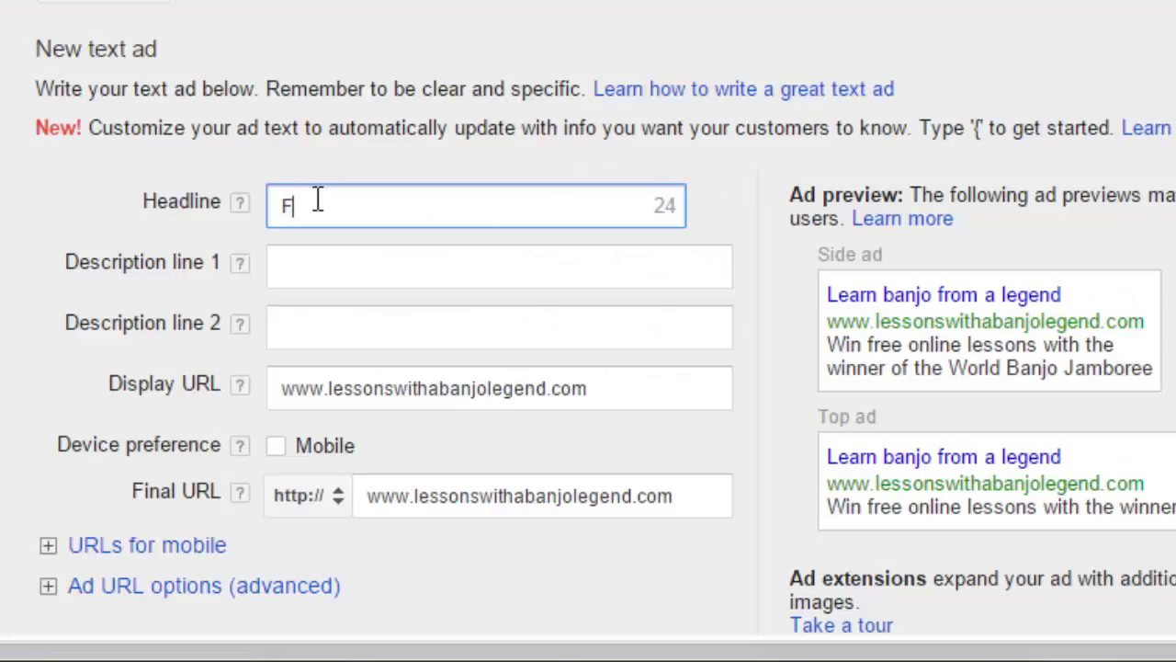
pyautogui.write('ree ')
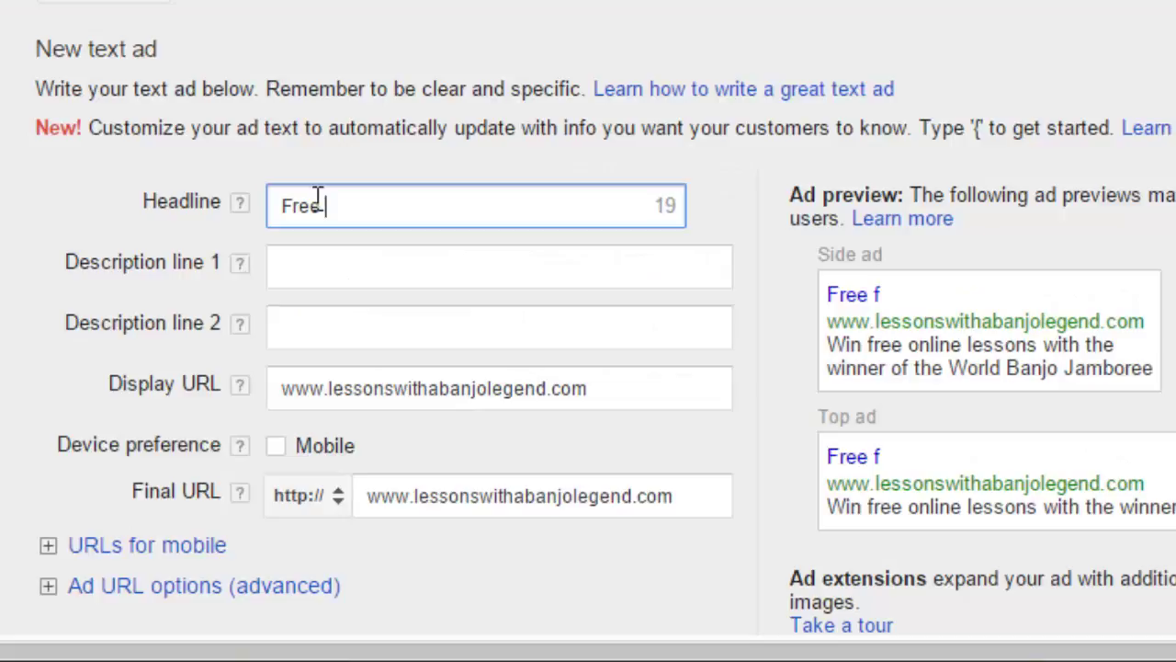
pyautogui.write('drum lessons f')
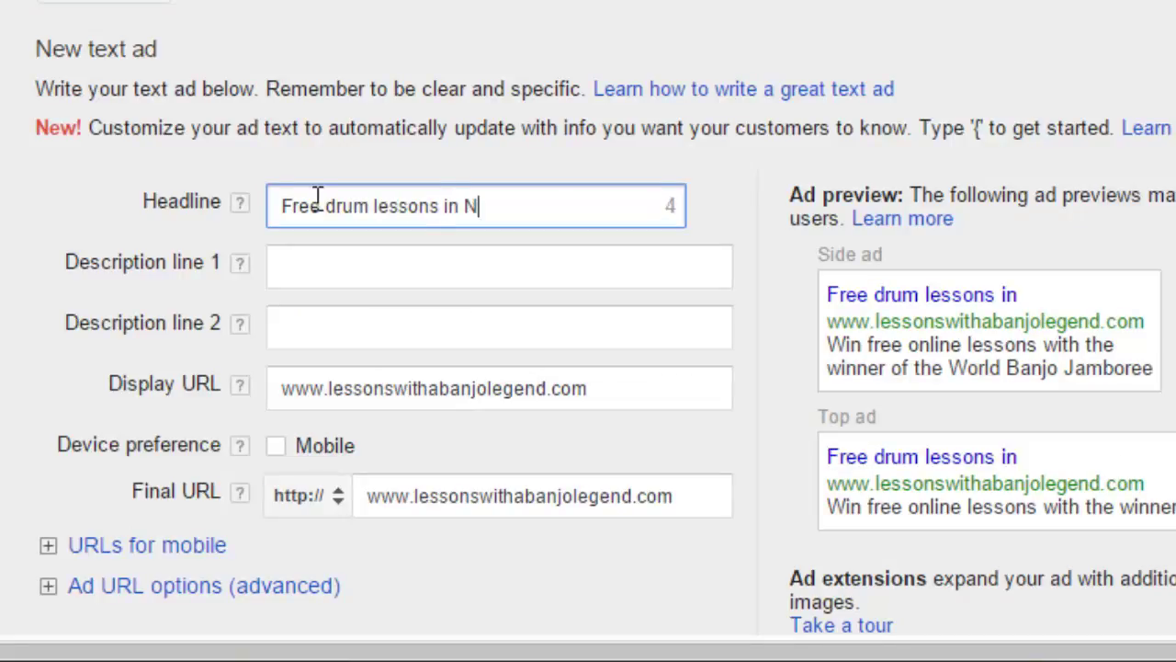
# Fill in description line 1 with "Want to learn from the best ever?" and line 2 with "That's me. Come get your lessons.".
pyautogui.click(346, 263)
pyautogui.write('W')
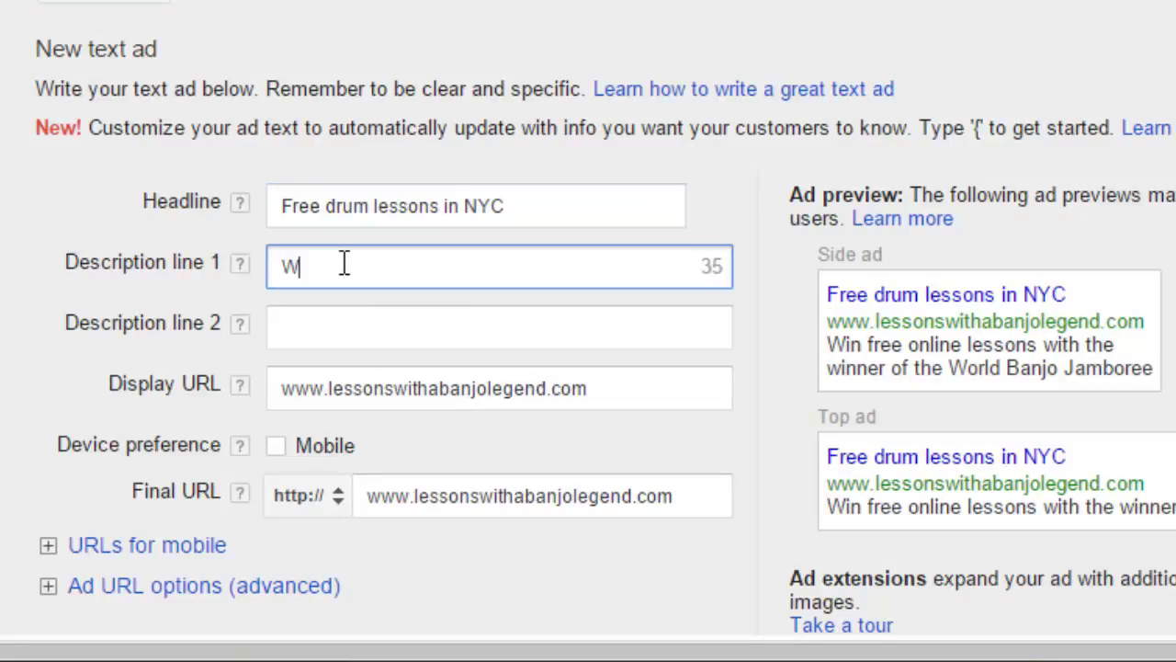
pyautogui.write('ant to learn from the best ev')
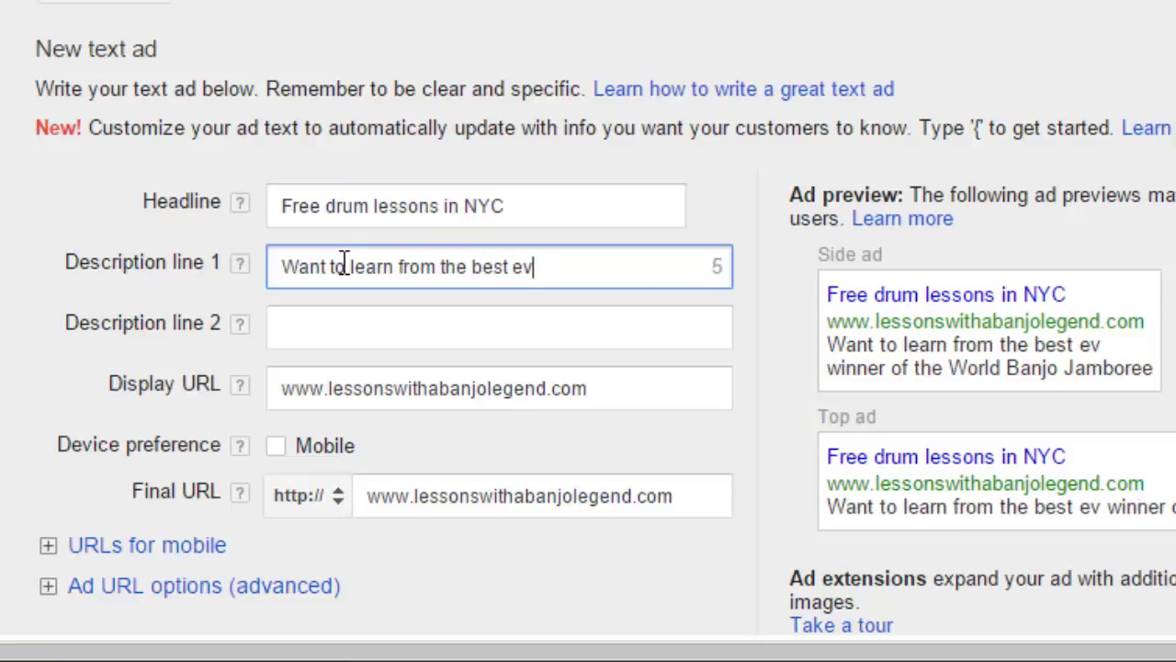
pyautogui.write('er?')
pyautogui.press('Tab')
pyautogui.click(347, 329)
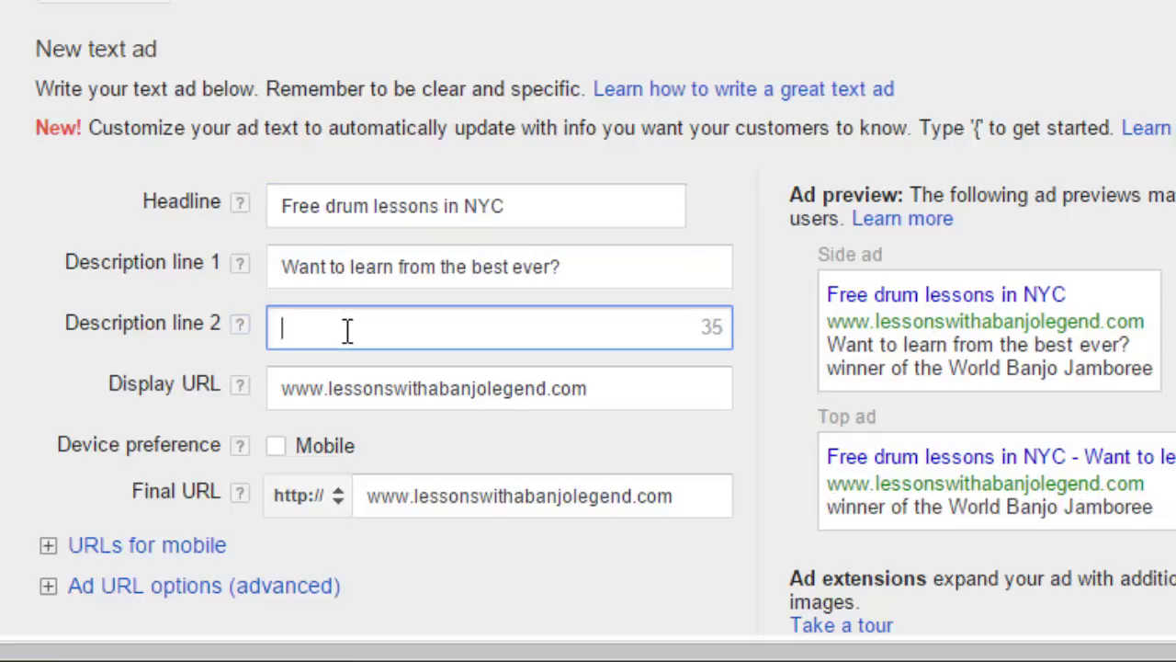
pyautogui.write("That's me")
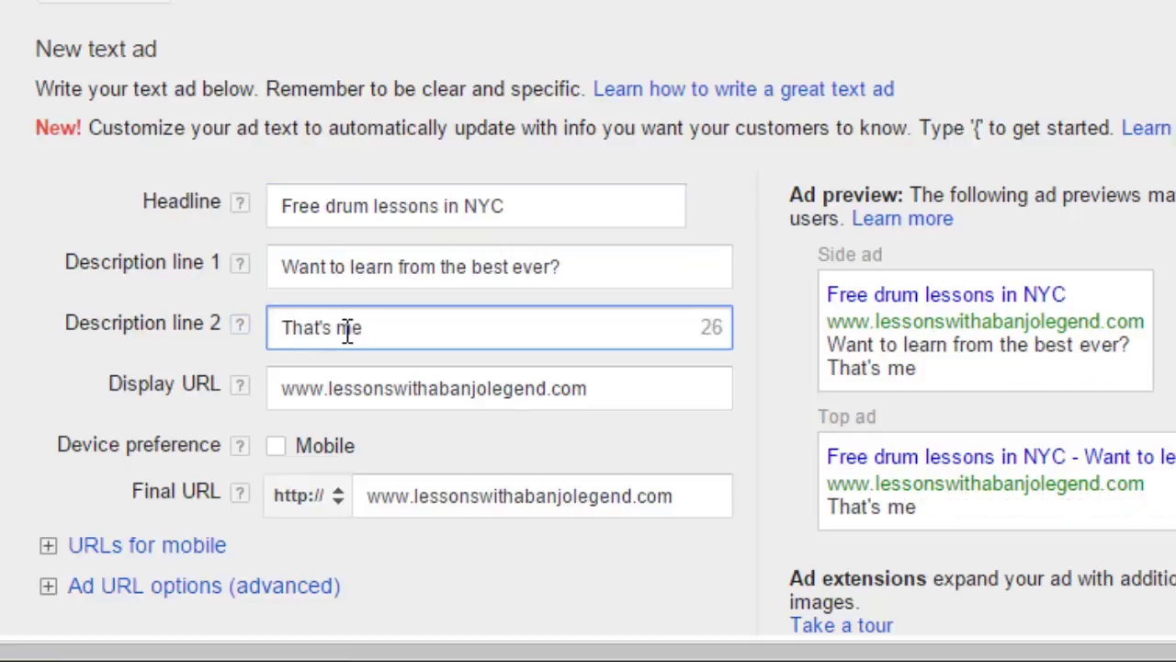
pyautogui.write('. Come get your lessons')
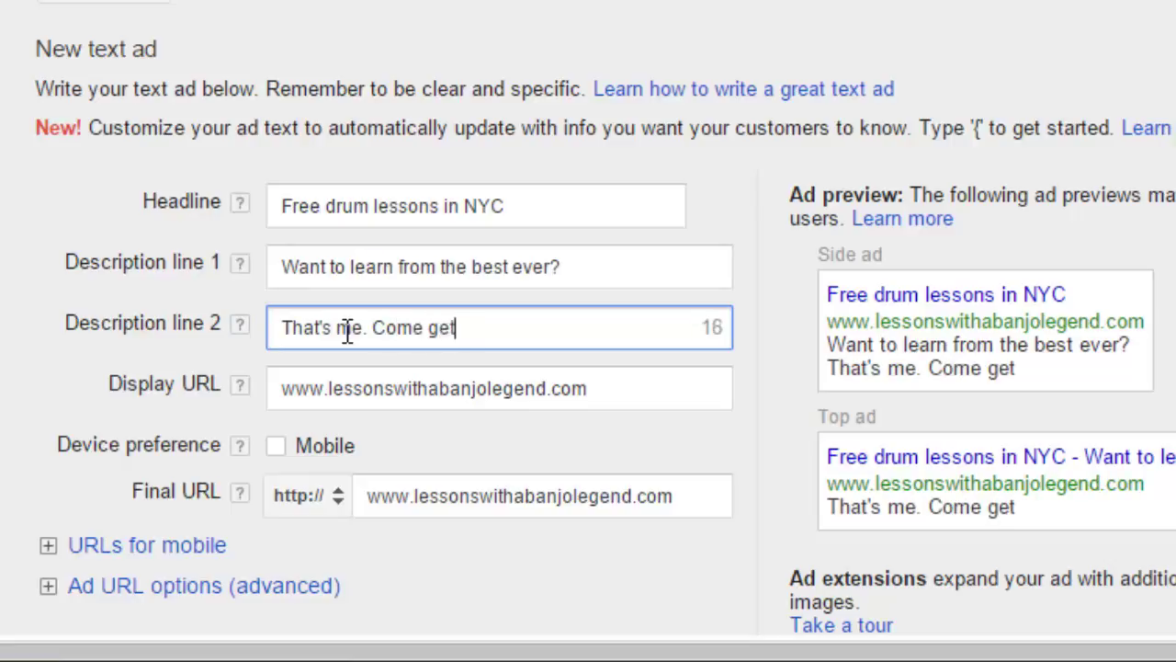
pyautogui.write('.')
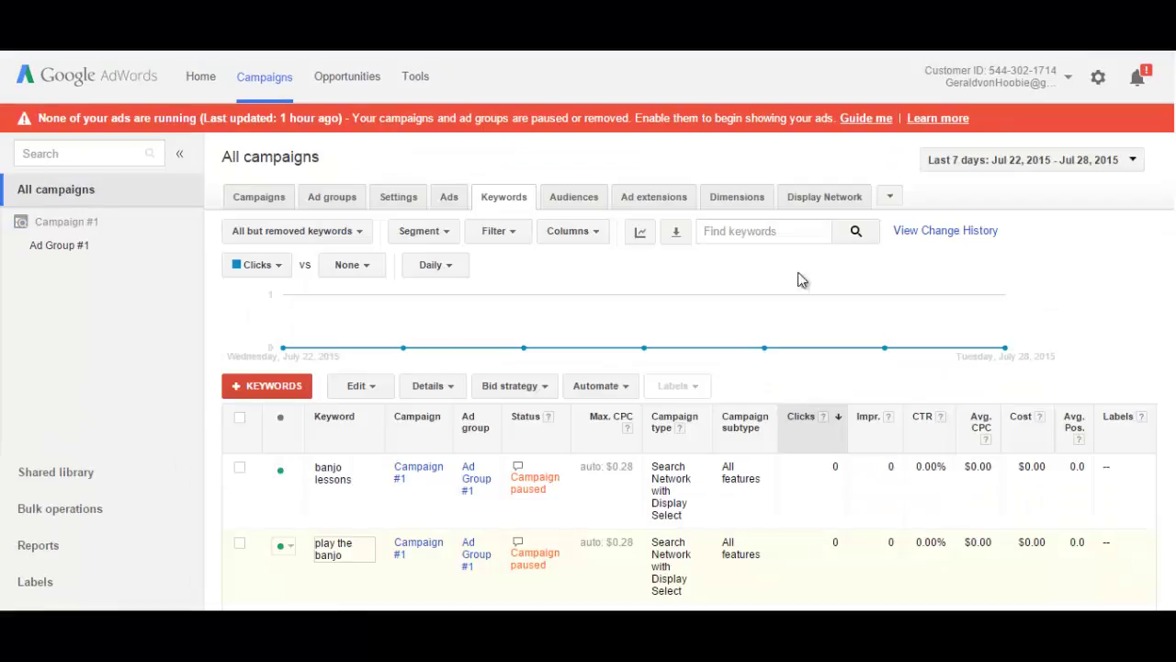
# Start a new campaign sitelink extension under the ad extensions and choose Campaign #1 for it.
pyautogui.click(651, 204)
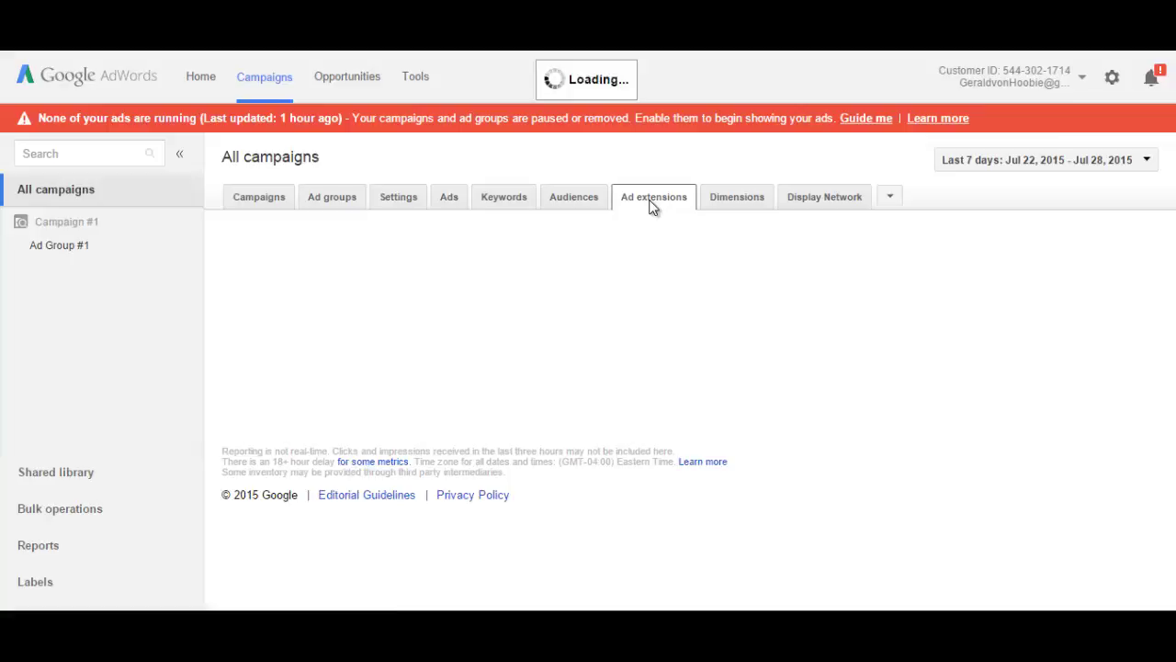
pyautogui.click(244, 373)
pyautogui.click(321, 280)
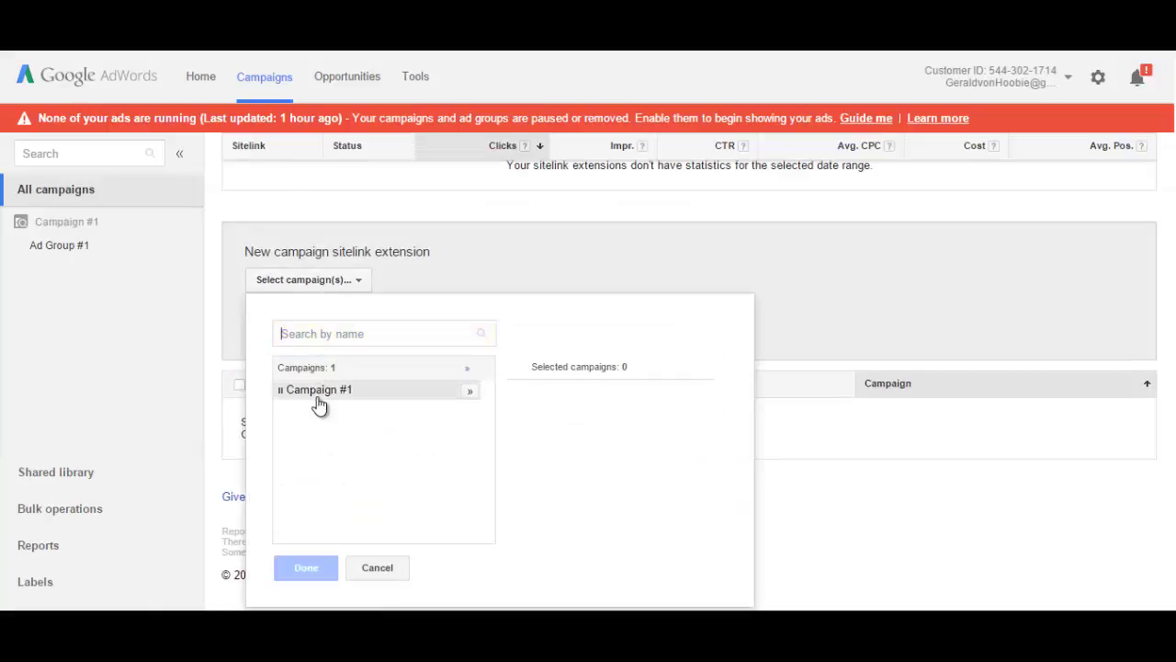
pyautogui.click(317, 391)
pyautogui.click(294, 562)
# Create a new sitelink with the link text "Sick banjo licks" and the final URL lessonswithabanjolegend.com/sicklicks.
pyautogui.scroll(-5, 341, 536)
pyautogui.scroll(2, 342, 537)
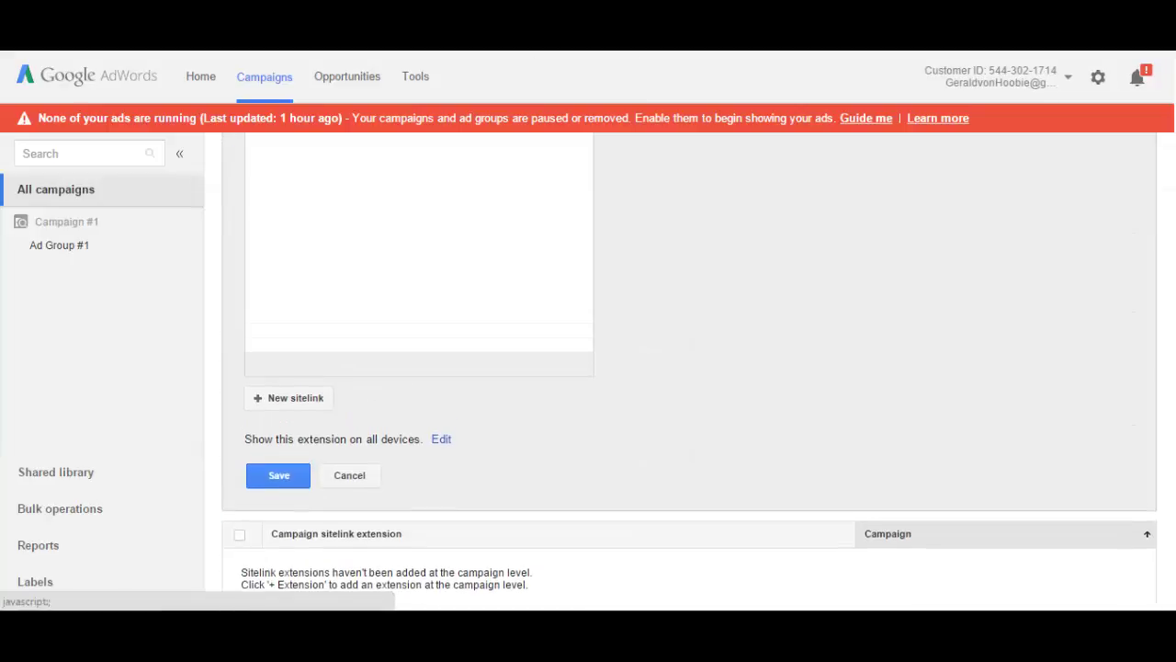
pyautogui.click(297, 396)
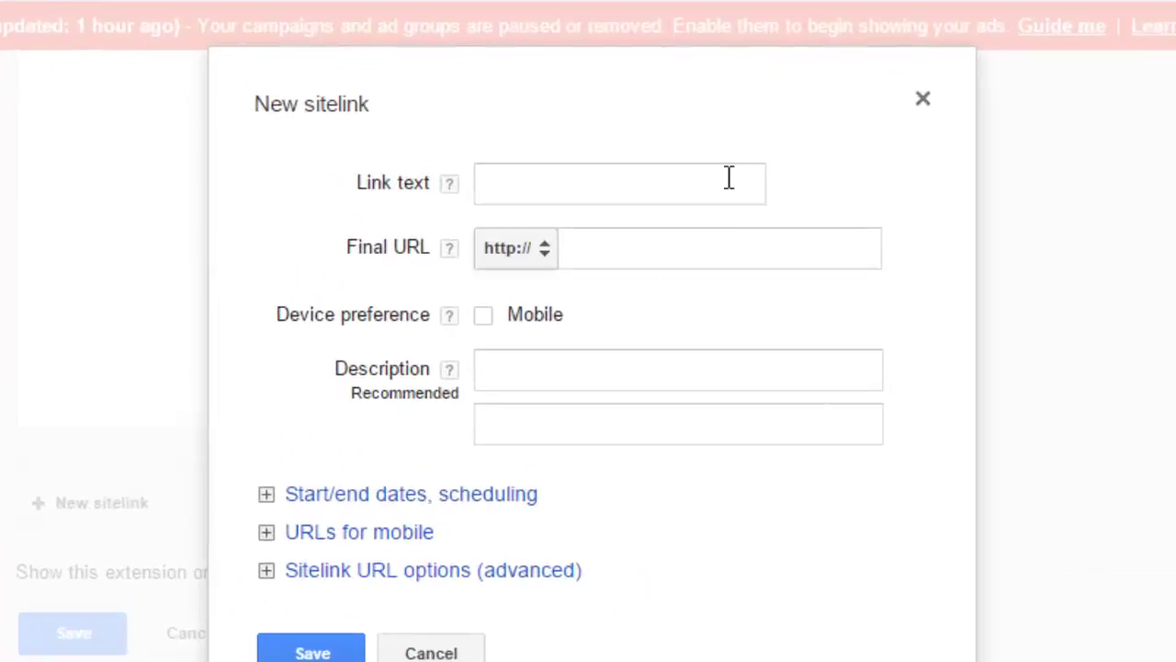
pyautogui.click(728, 177)
pyautogui.write('Sick ban')
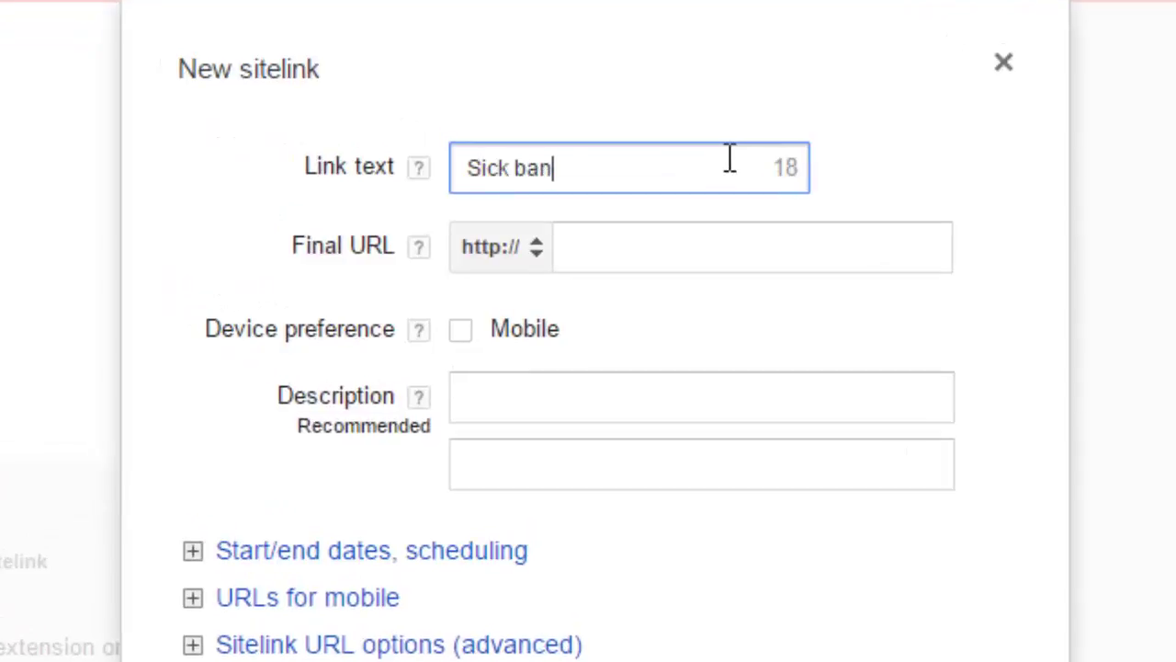
pyautogui.write('jo licks')
pyautogui.click(687, 249)
pyautogui.write('lessonswithabanjolegend.com/sicklicks')
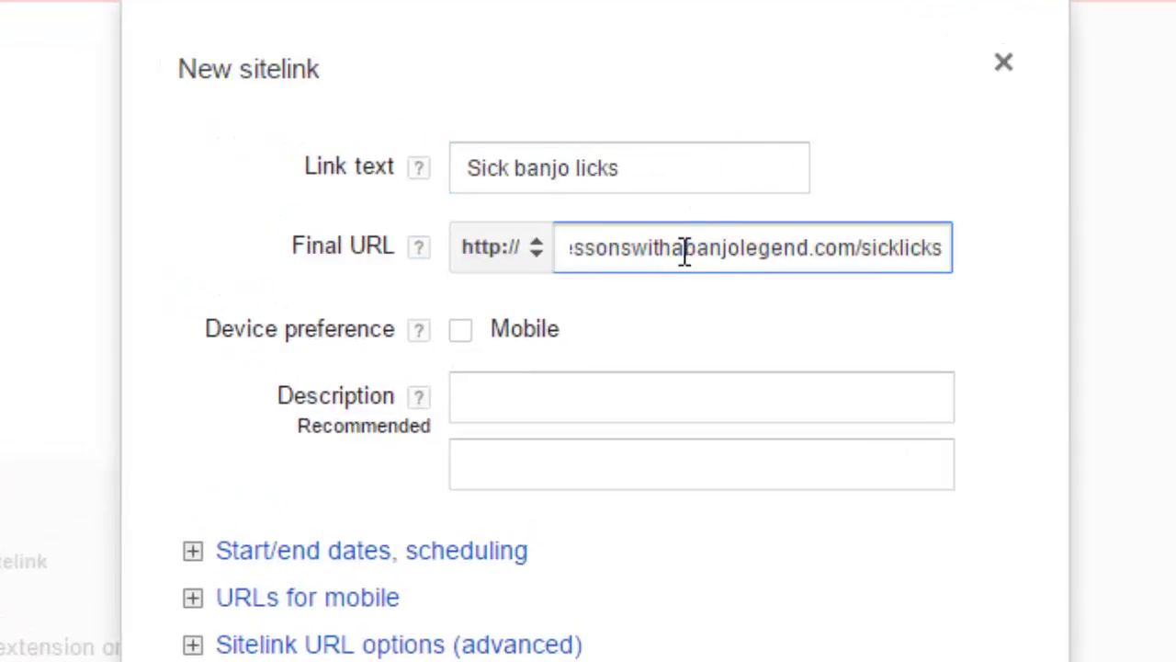
# Describe the sitelink as "Check out the sick licks that won" and "me the world championship" on two lines, and save it.
pyautogui.click(581, 381)
pyautogui.write('Check out the sick li')
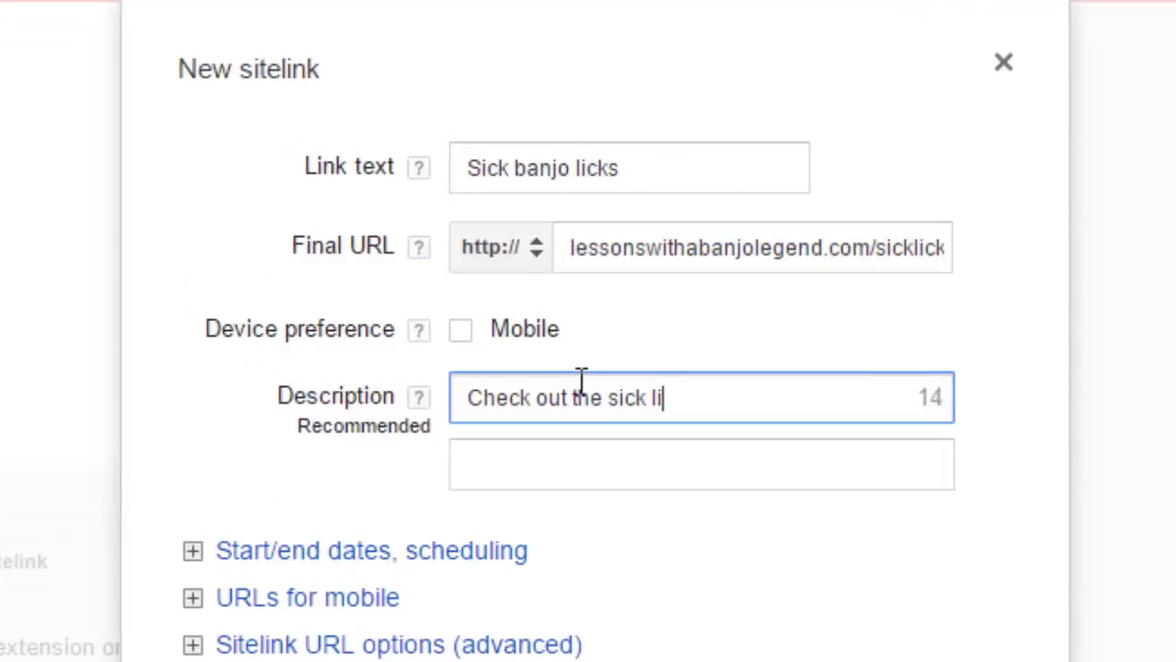
pyautogui.write('cks that won')
pyautogui.press('Tab')
pyautogui.write('e the')
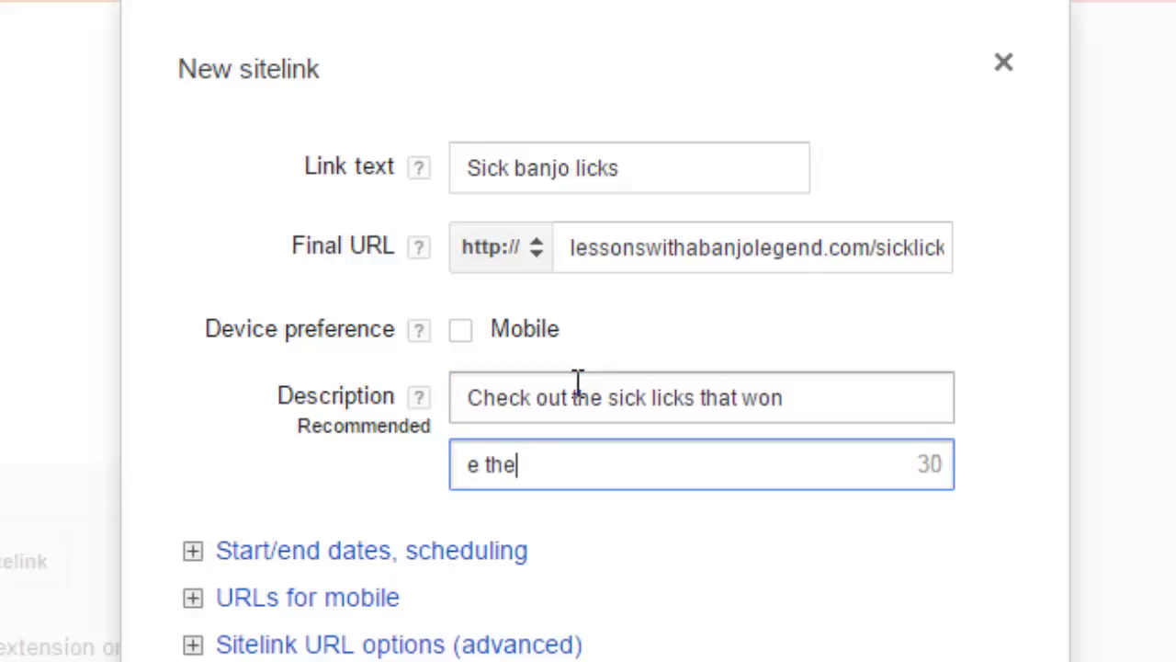
pyautogui.press('Home')
pyautogui.write('m')
pyautogui.press('End')
pyautogui.write('world championship')
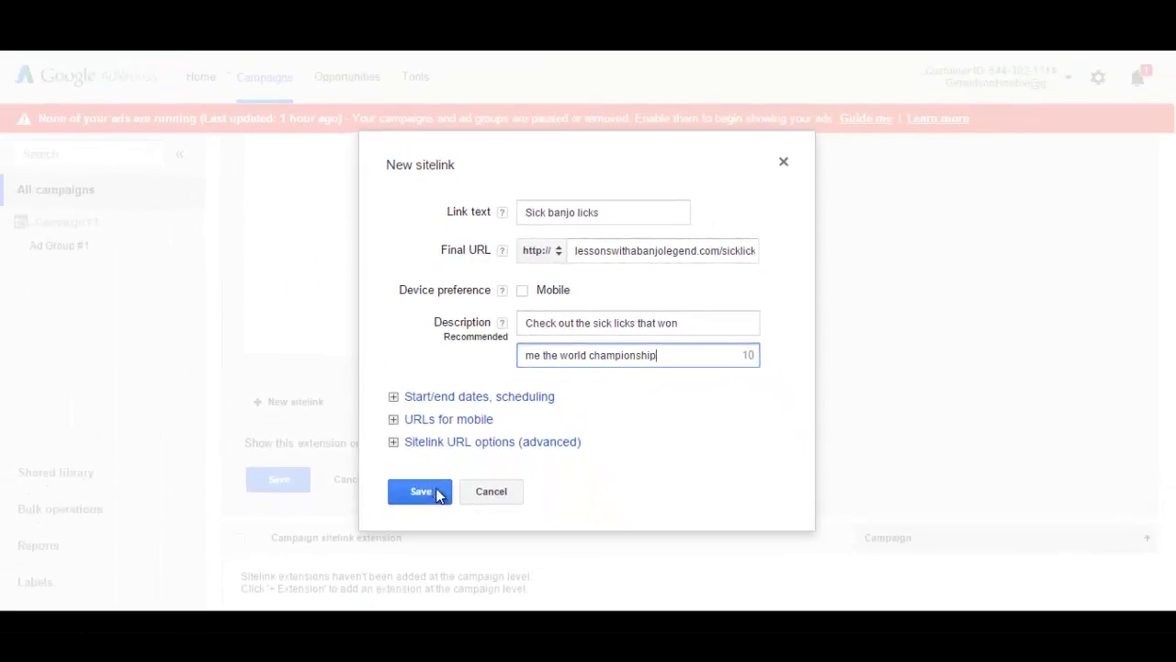
pyautogui.click(421, 491)
pyautogui.scroll(2, 438, 500)
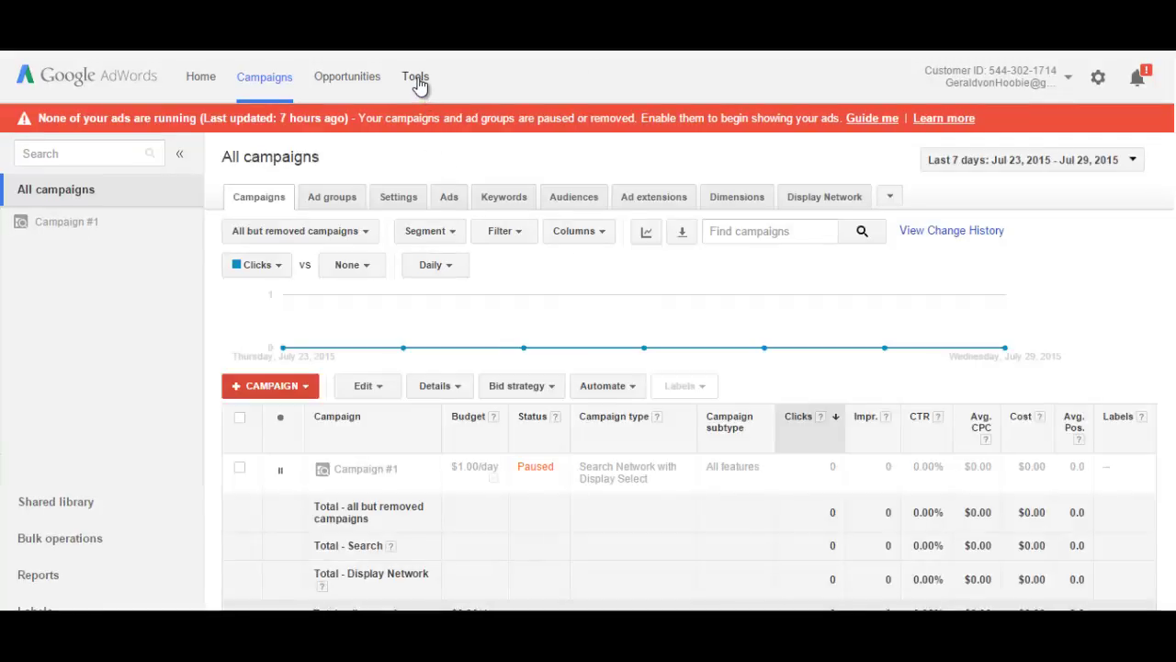
# Open the Keyword Planner and expand the search for new keywords using a phrase, website or category.
pyautogui.click(418, 81)
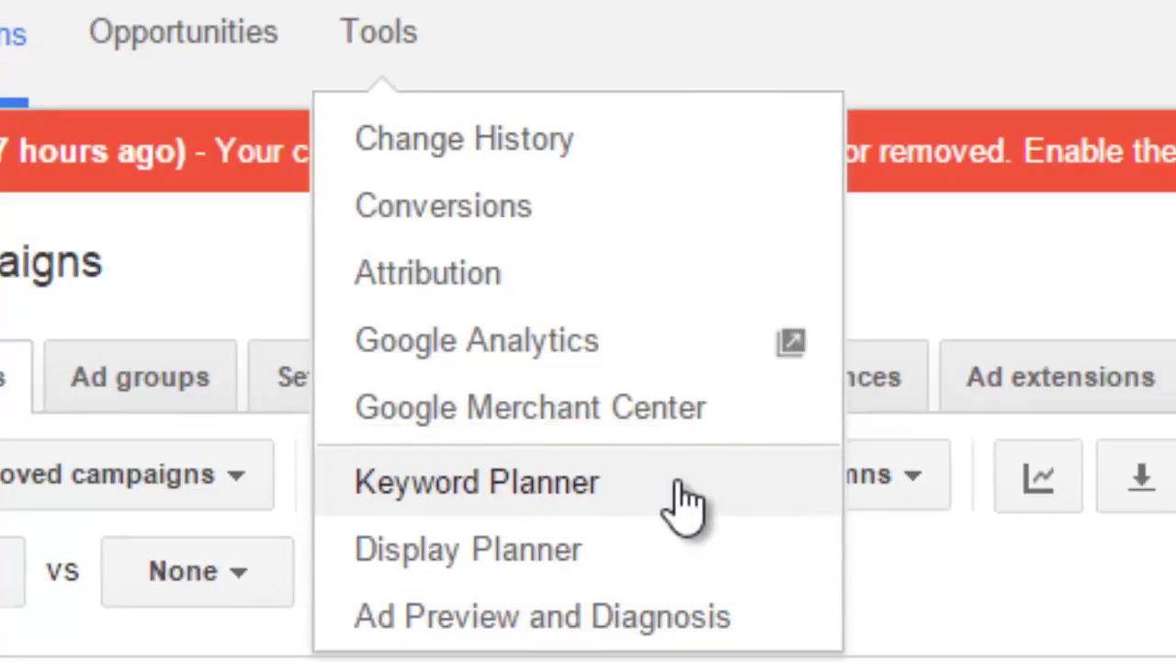
pyautogui.click(681, 488)
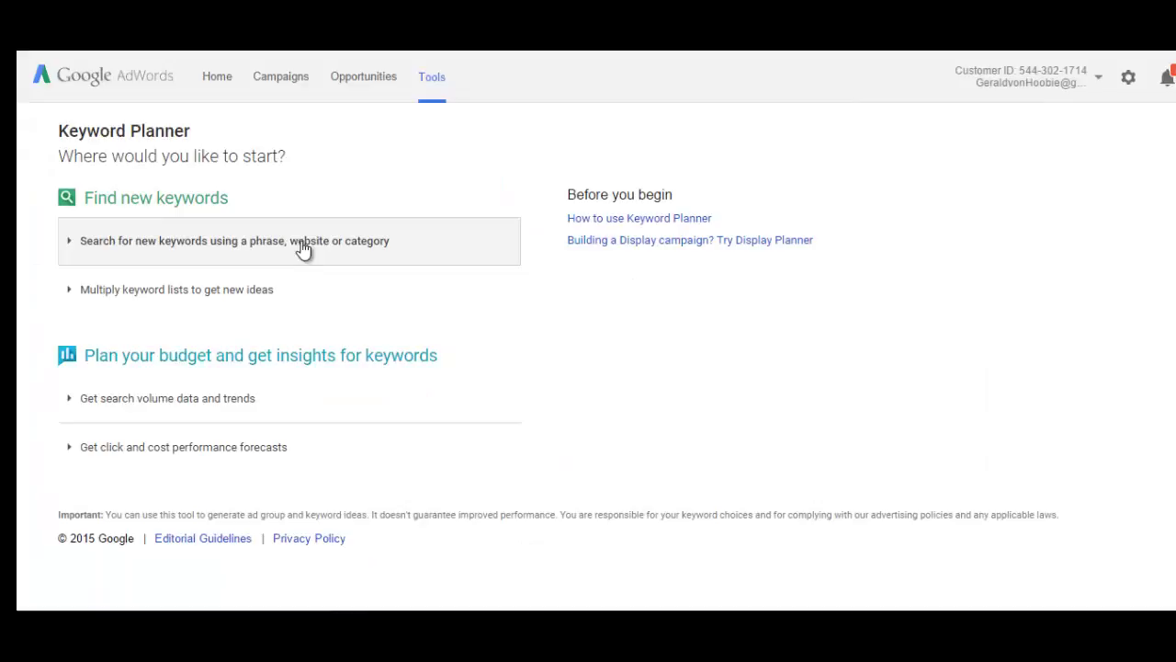
pyautogui.click(300, 241)
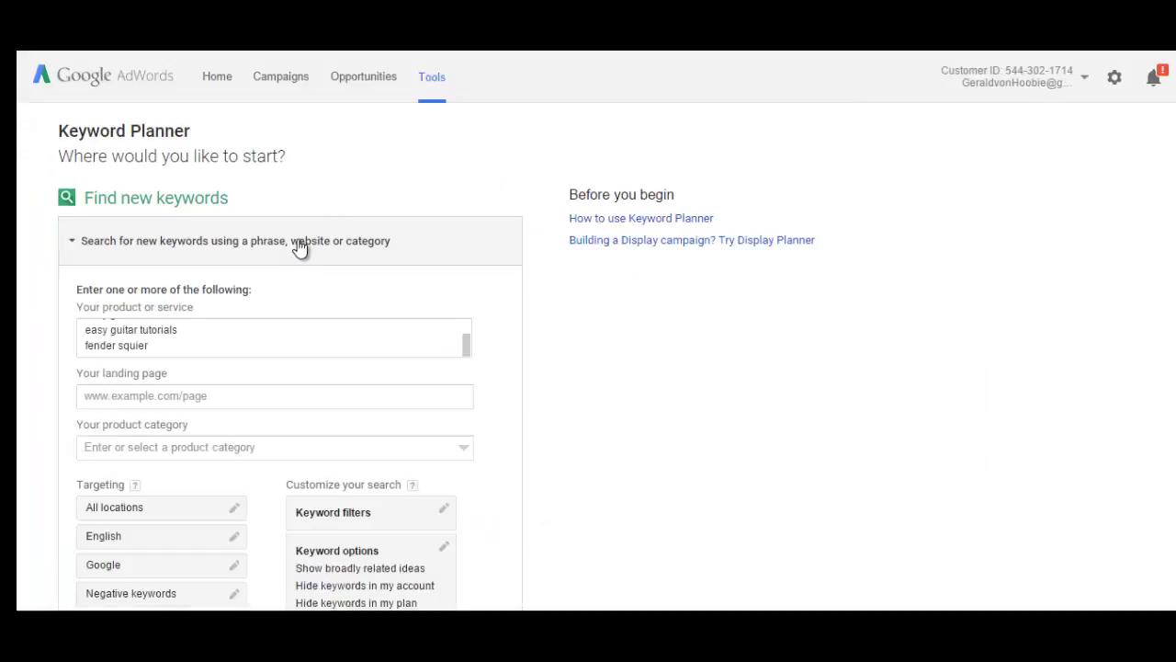
pyautogui.scroll(-1, 308, 243)
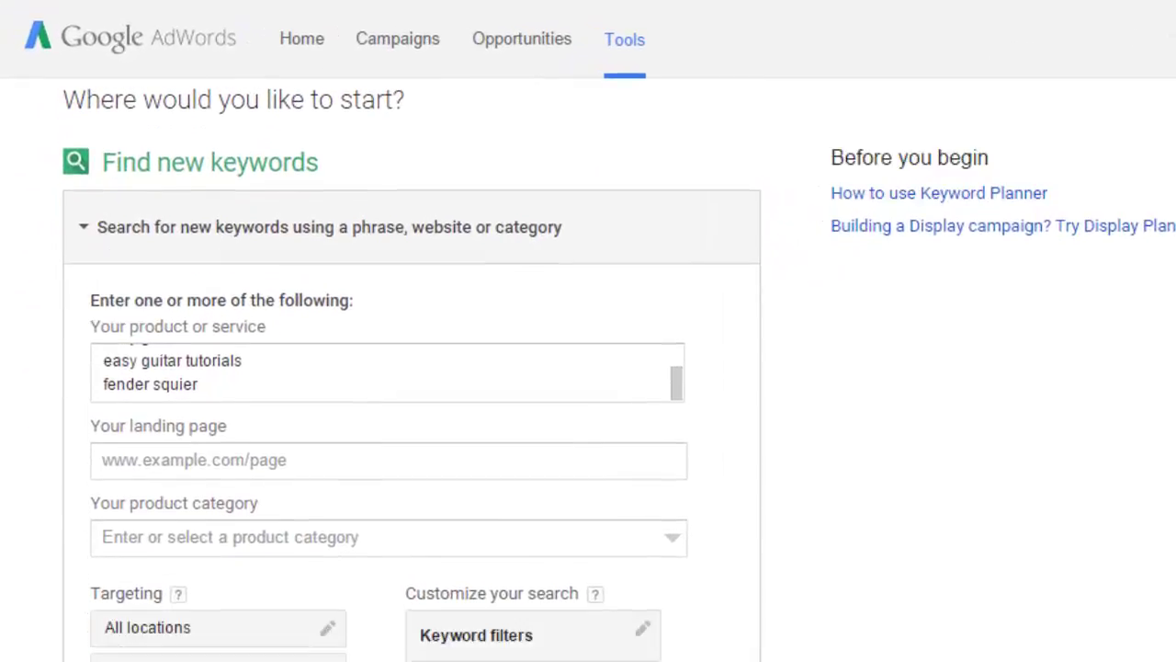
pyautogui.scroll(-1, 412, 367)
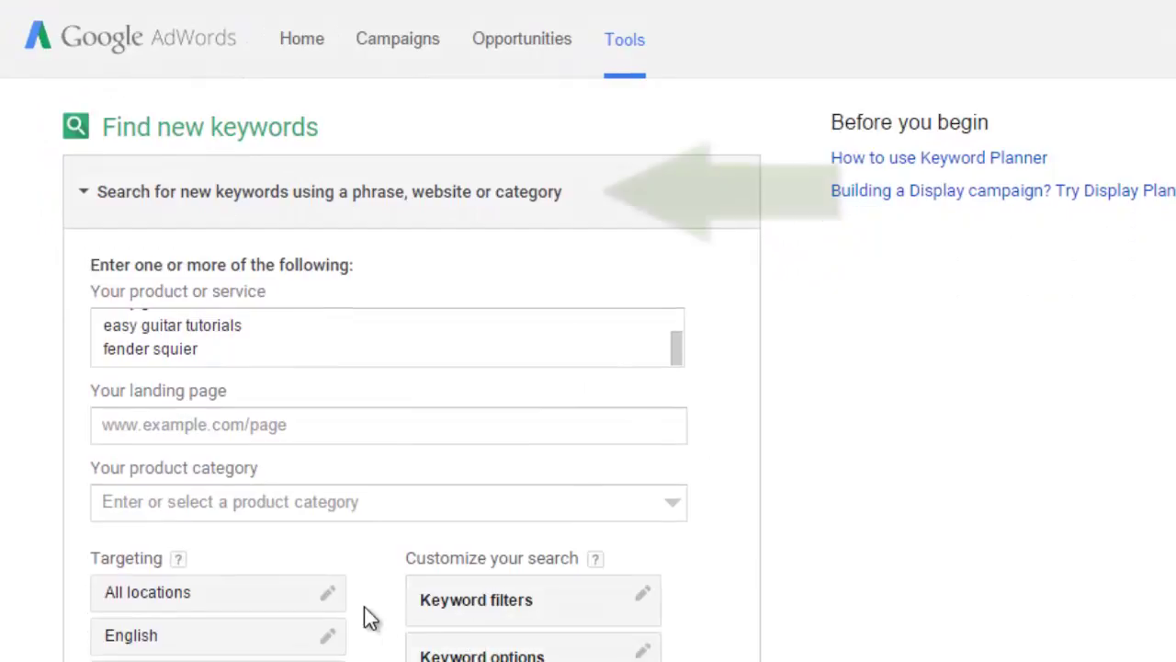
# Set the keyword search's location targeting to Boston, Massachusetts, United States.
pyautogui.click(333, 599)
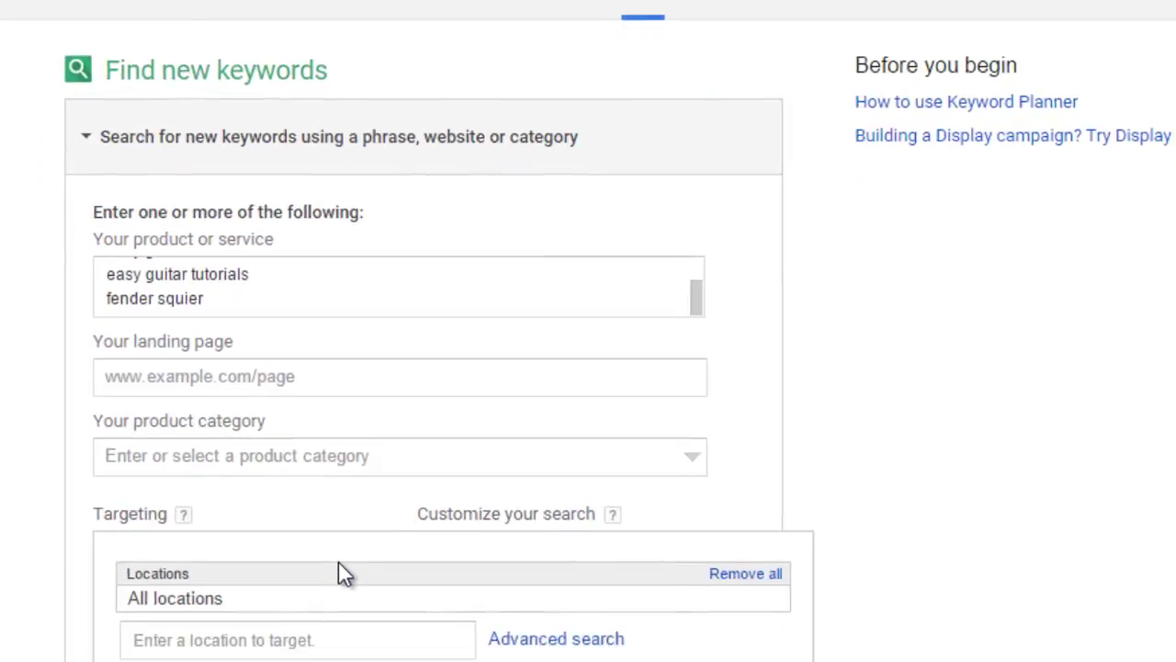
pyautogui.click(327, 640)
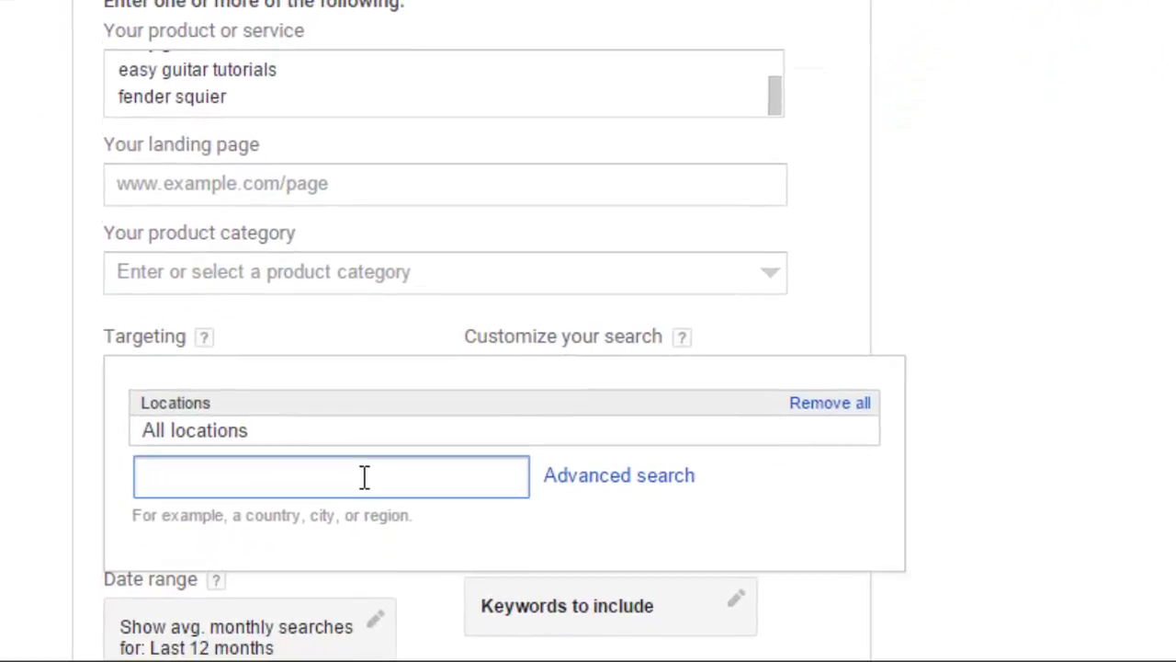
pyautogui.write('Boston')
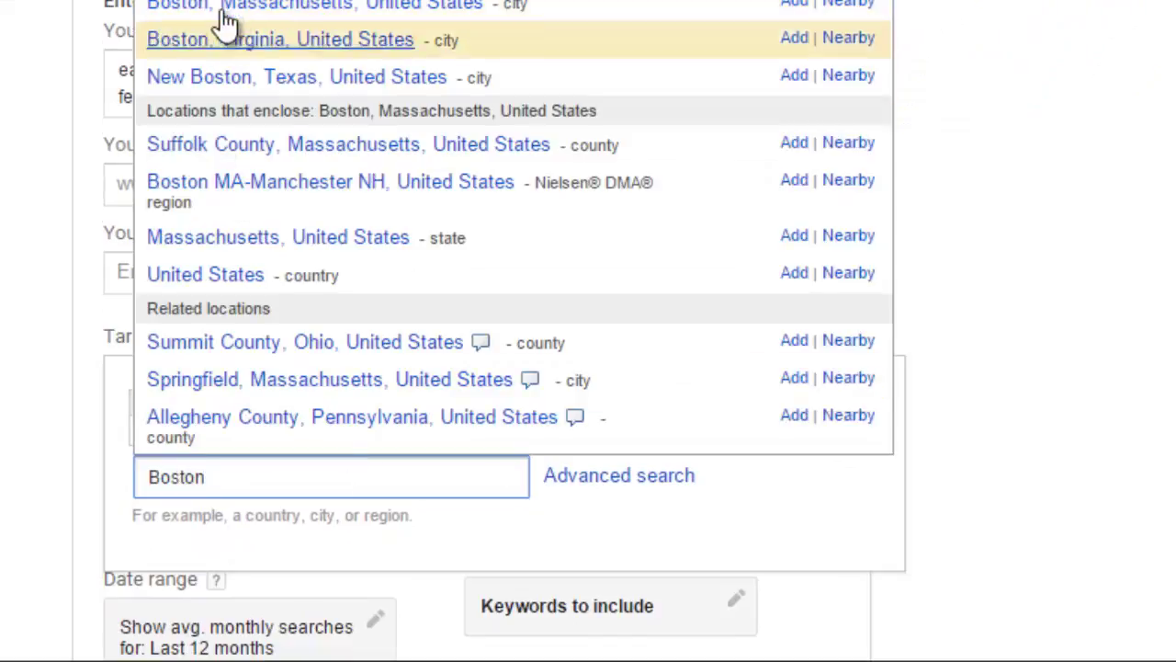
pyautogui.click(236, 6)
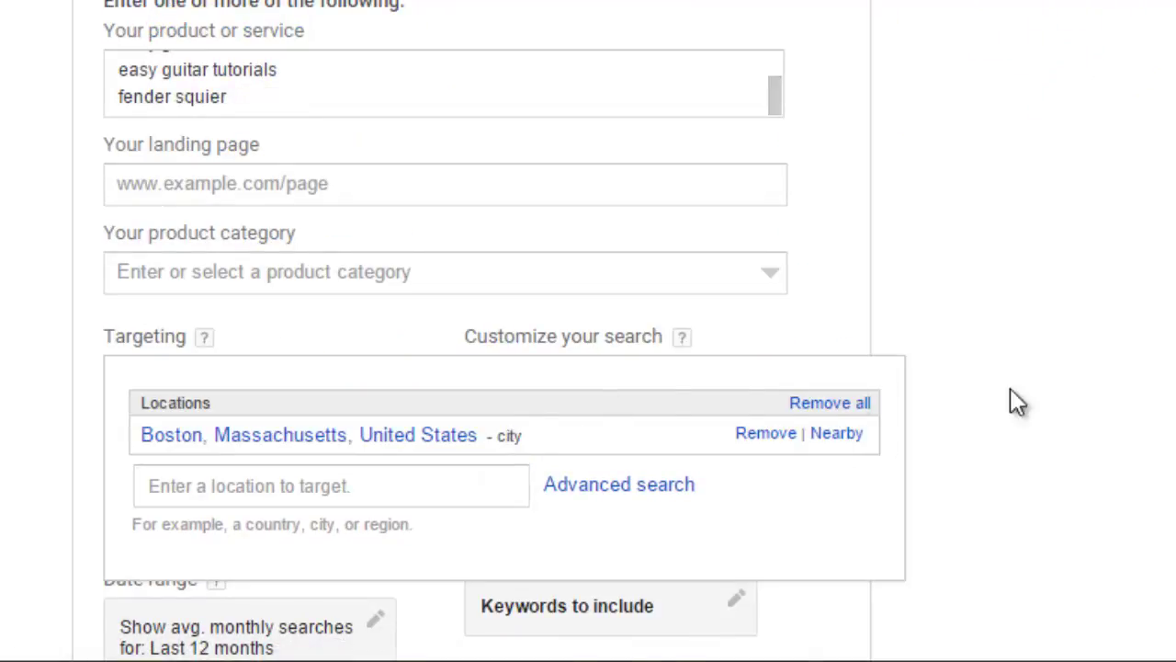
pyautogui.click(1138, 416)
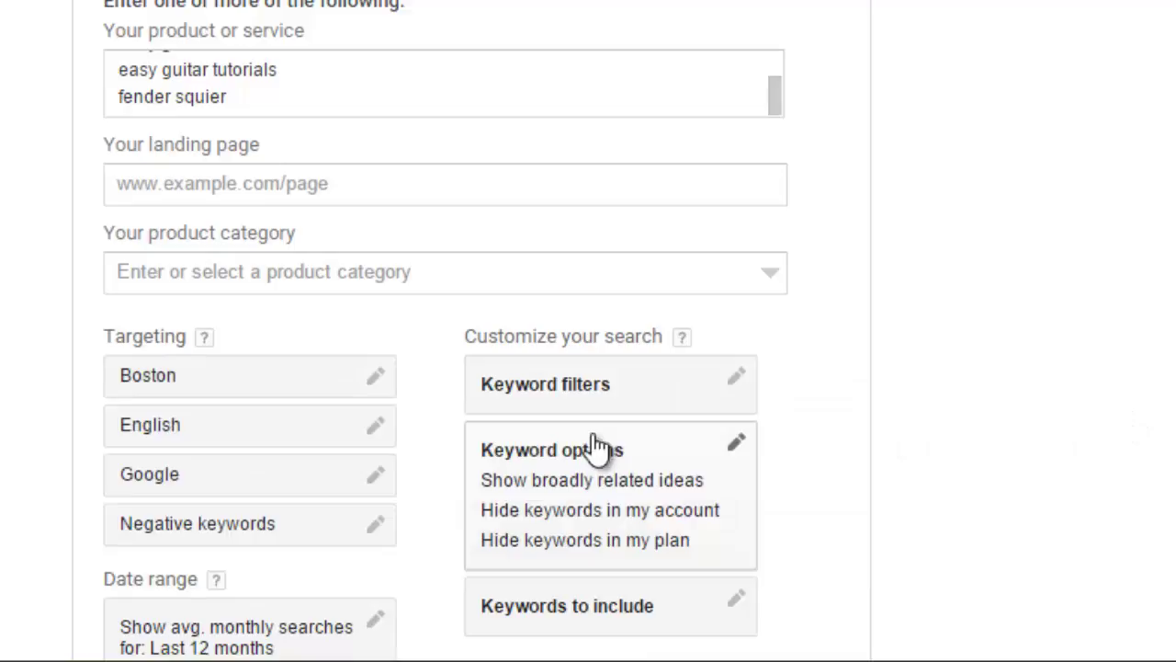
# Restrict the keyword options to ideas closely related to the search terms, and check the entered product terms and targeting.
pyautogui.click(579, 482)
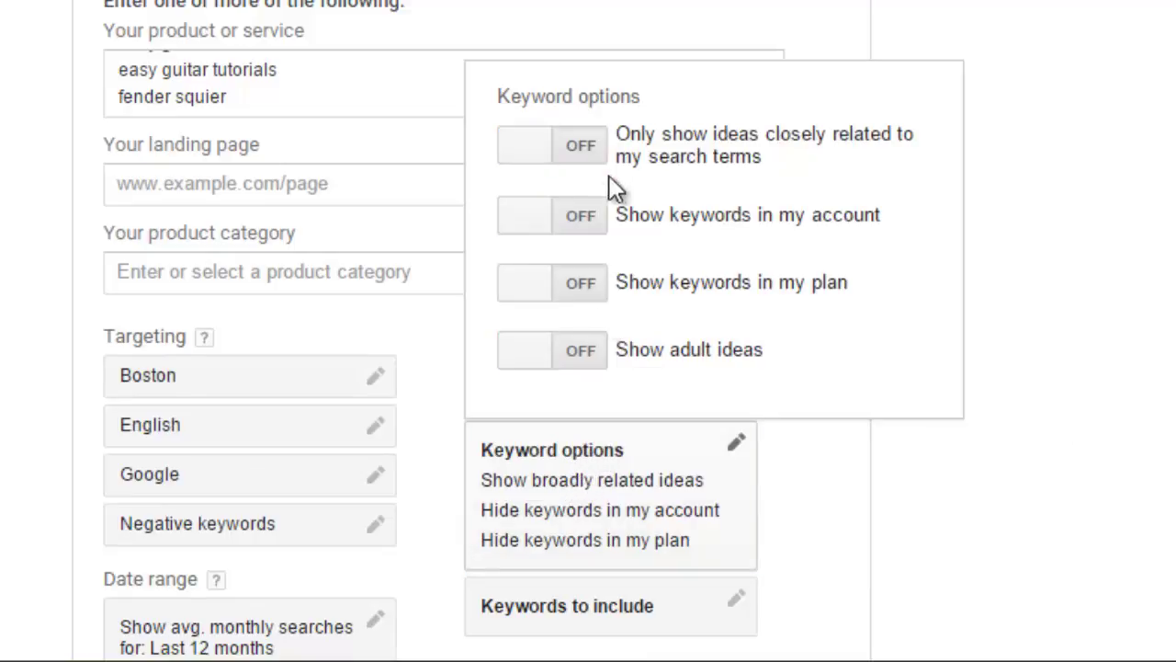
pyautogui.click(579, 149)
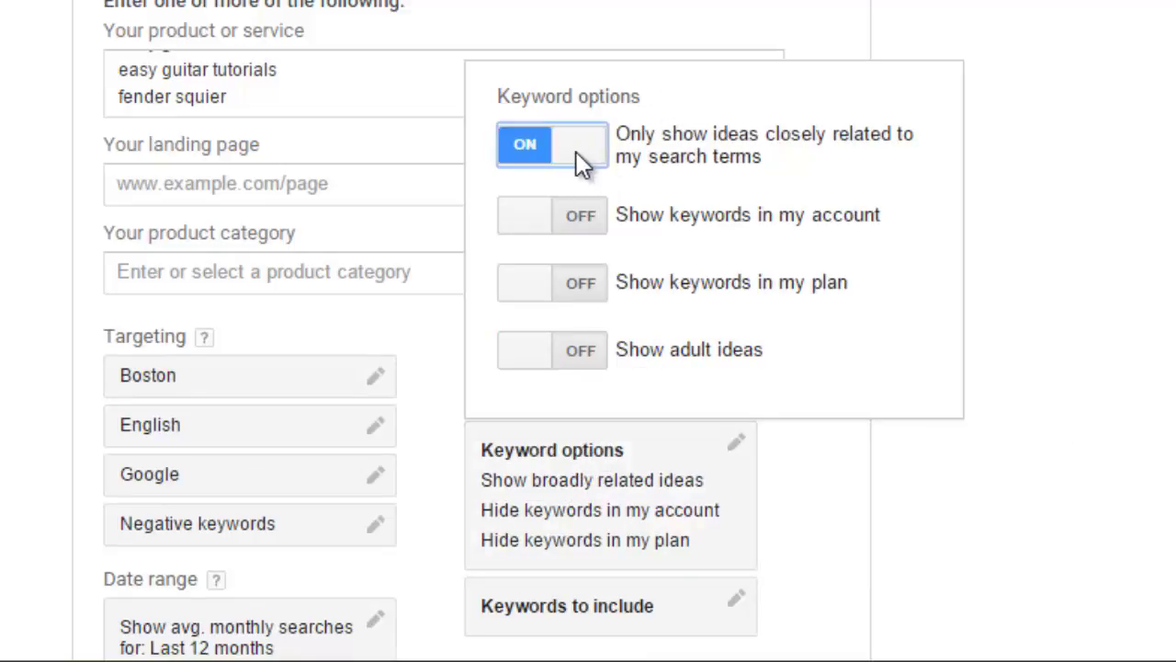
pyautogui.scroll(2, 833, 204)
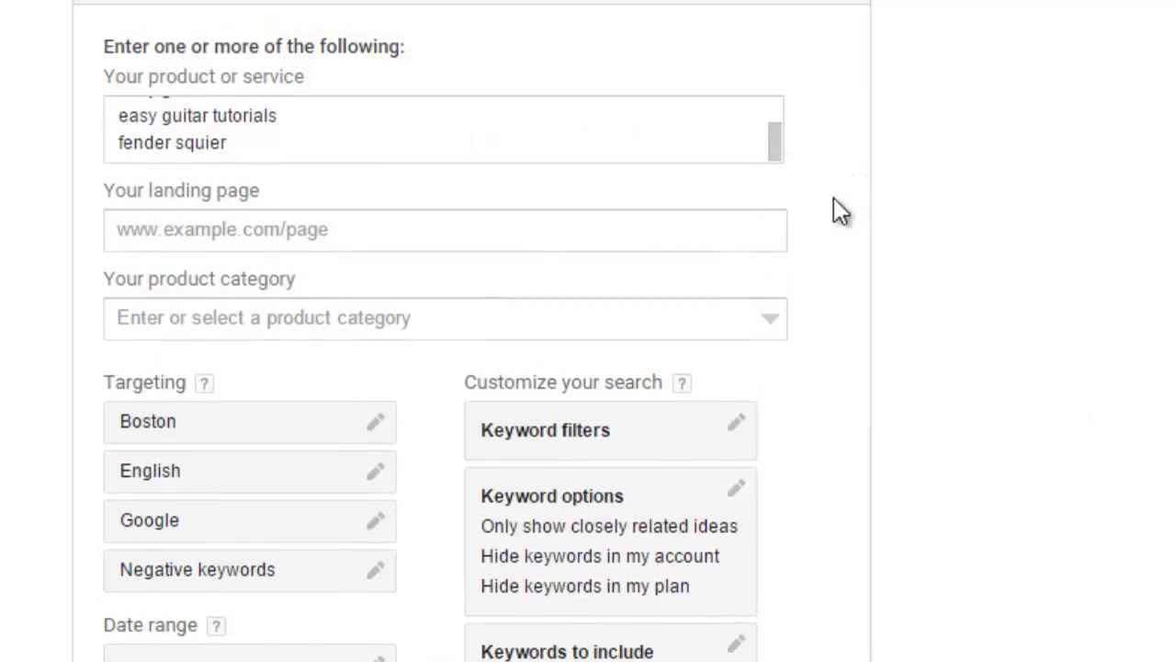
pyautogui.moveTo(772, 303)
pyautogui.mouseDown()
pyautogui.moveTo(771, 276)
pyautogui.moveTo(775, 308)
pyautogui.mouseUp()
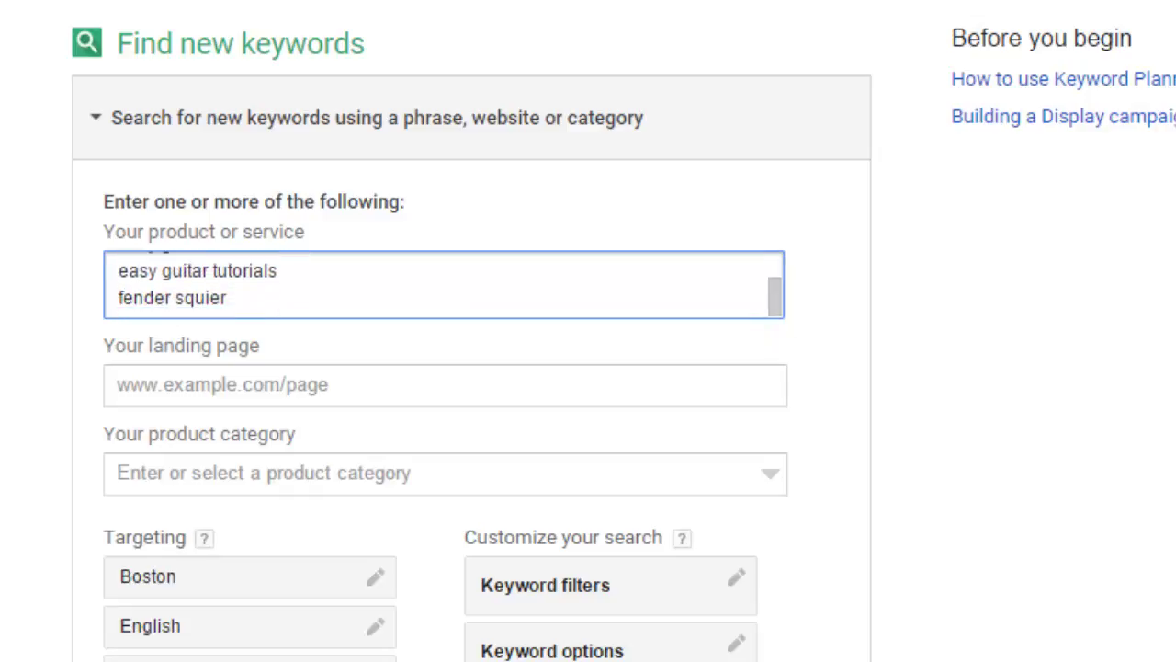
pyautogui.scroll(-4, 588, 331)
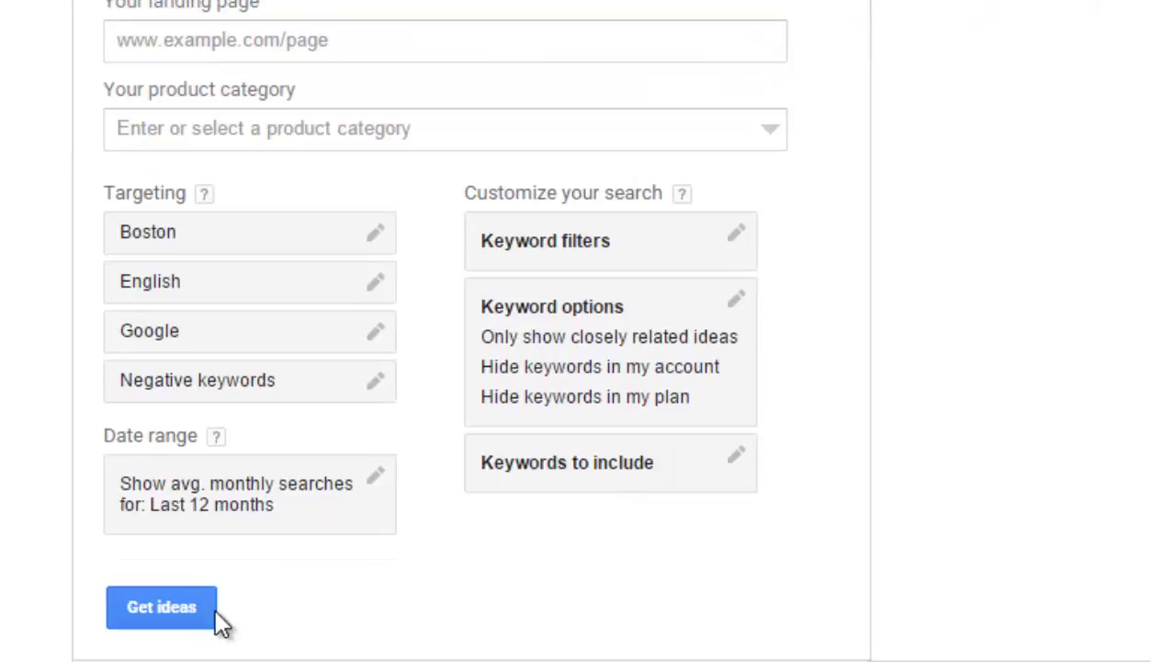
# Get keyword ideas for the entered terms, and switch to Google to look through the results for "beginner guitar lessons".
pyautogui.click(182, 611)
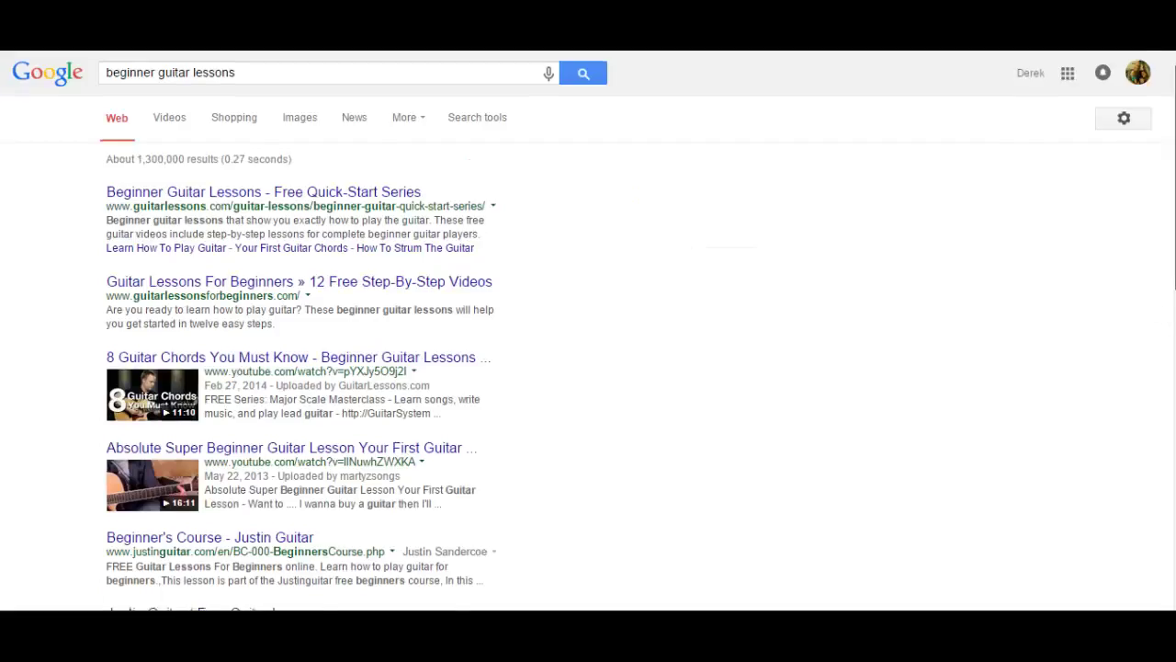
pyautogui.scroll(-4, 588, 330)
pyautogui.scroll(2, 588, 331)
pyautogui.scroll(2, 341, 157)
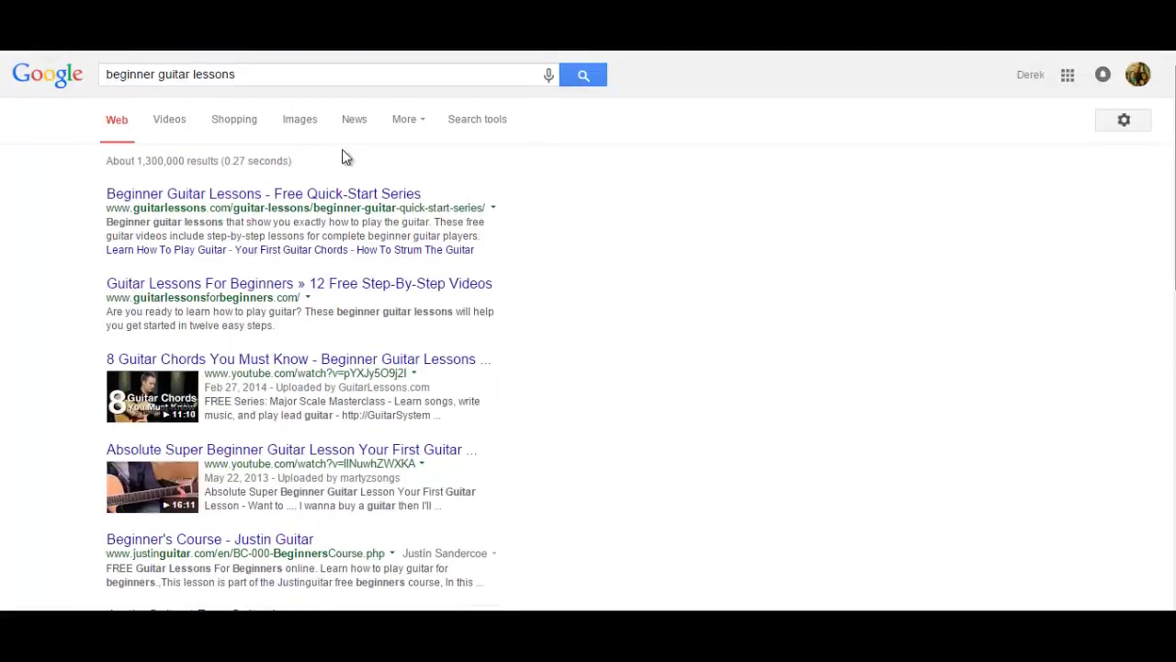
# Search Google for "how to play the b chord" and look through the results for further keyword ideas.
pyautogui.tripleClick(236, 74)
pyautogui.write('how to play the b chord')
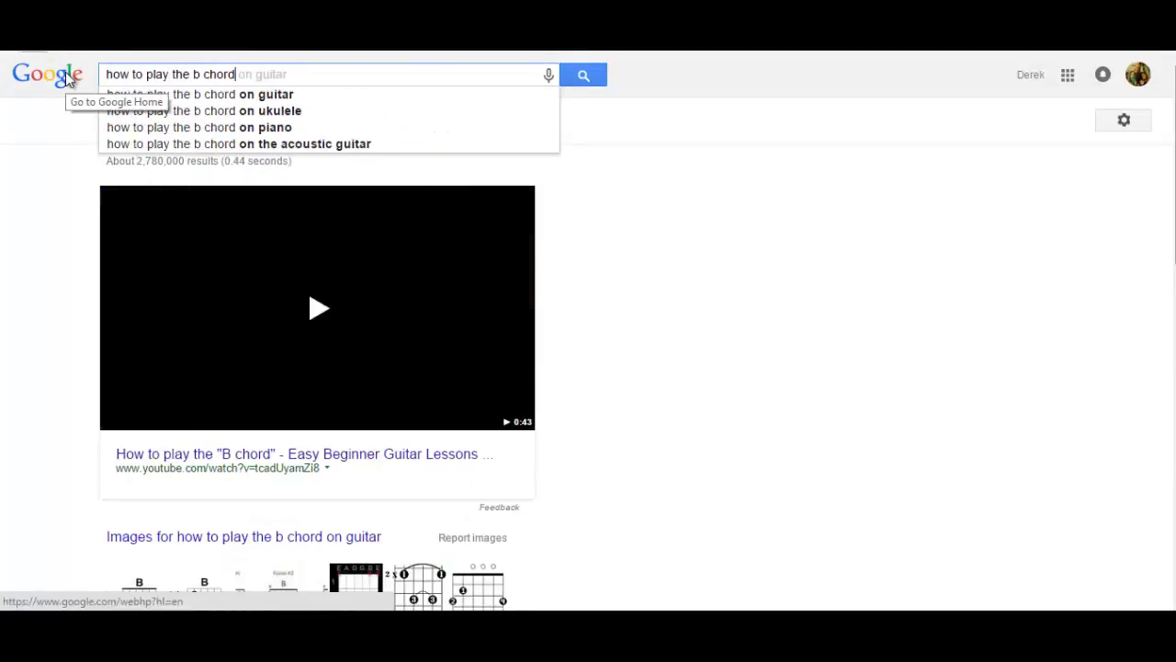
pyautogui.press('Return')
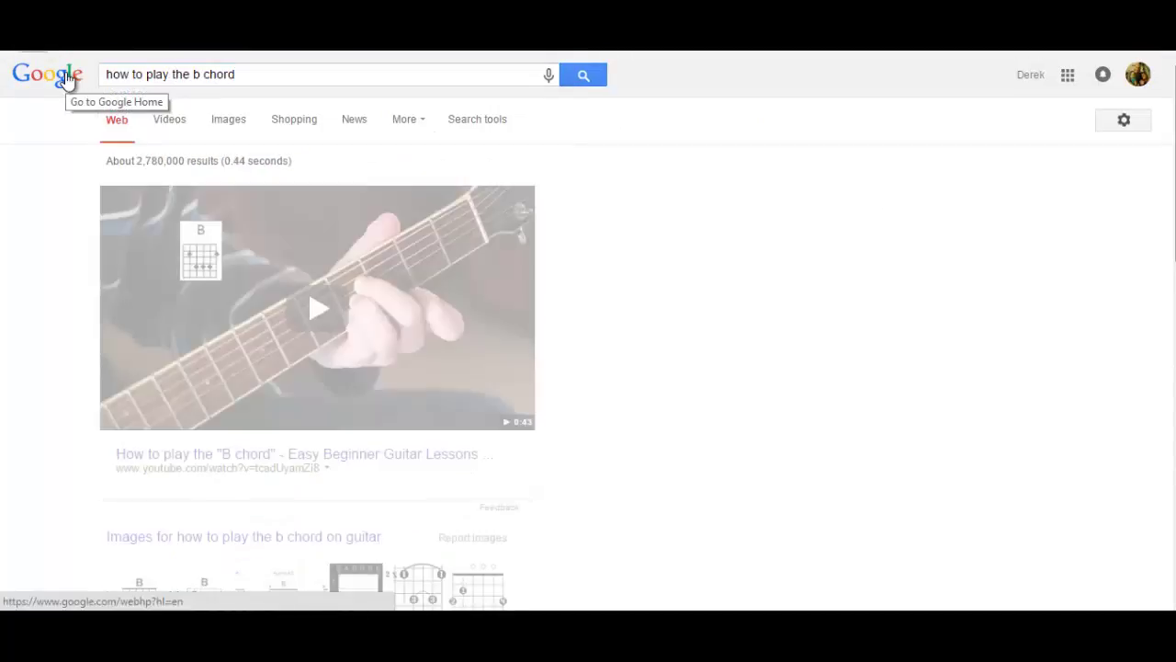
pyautogui.scroll(-7, 588, 331)
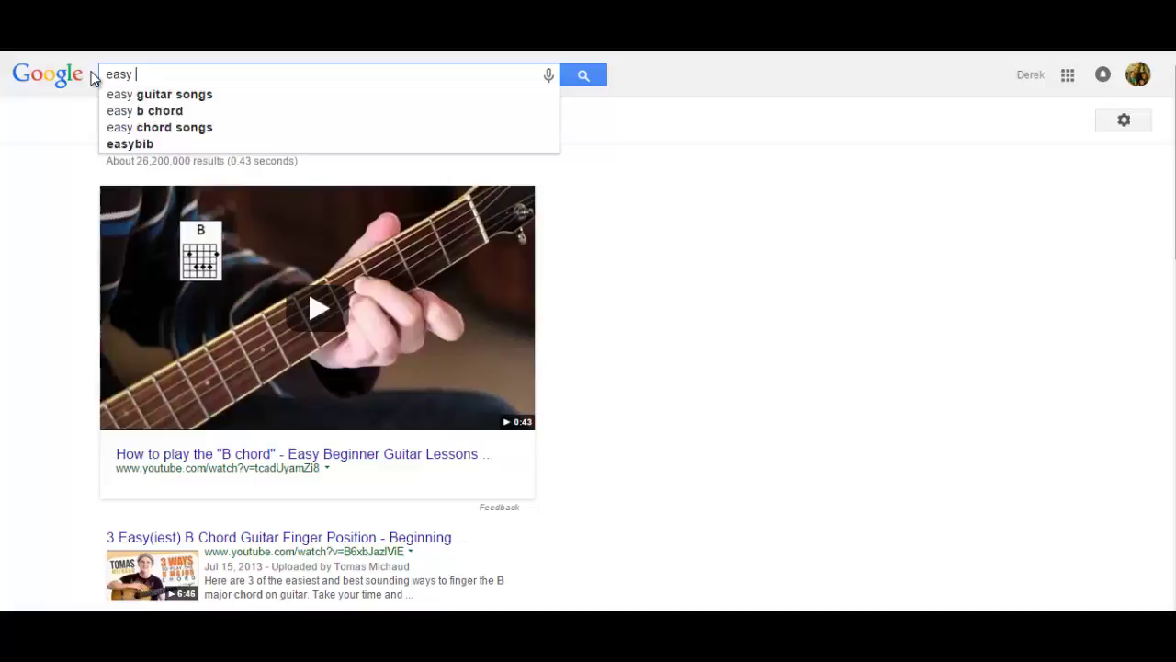
# Search Google for "easy guitar lessons" and look through the results for further keyword ideas.
pyautogui.write('easy guitar lessons')
pyautogui.press('Return')
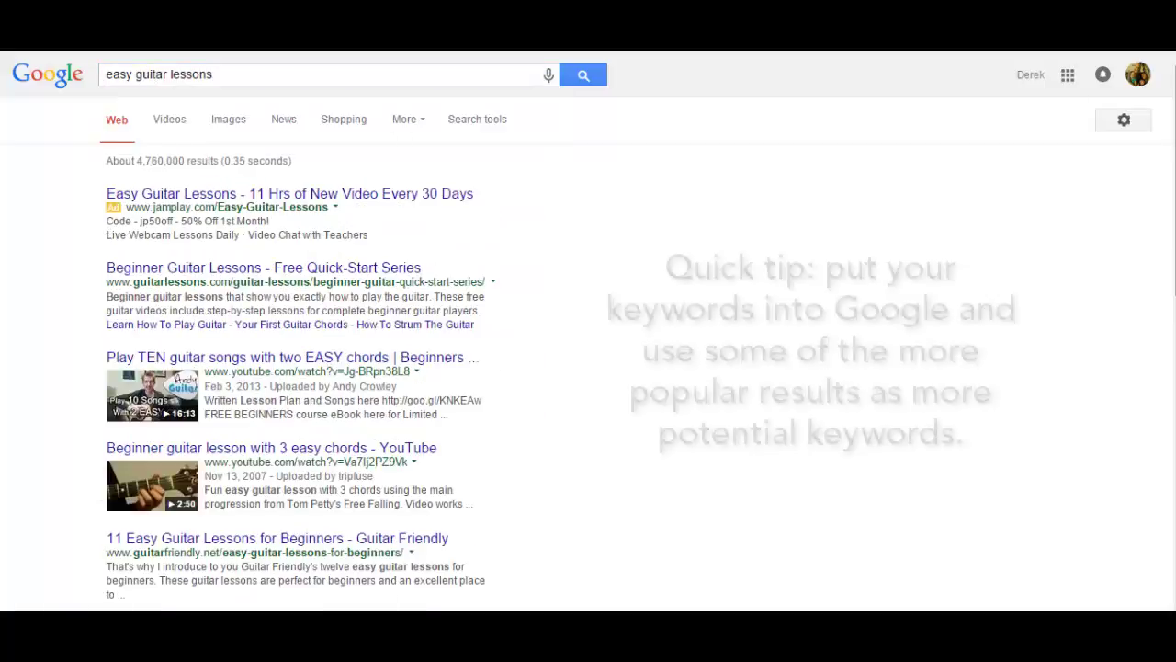
pyautogui.scroll(-2, 588, 331)
pyautogui.scroll(2, 588, 330)
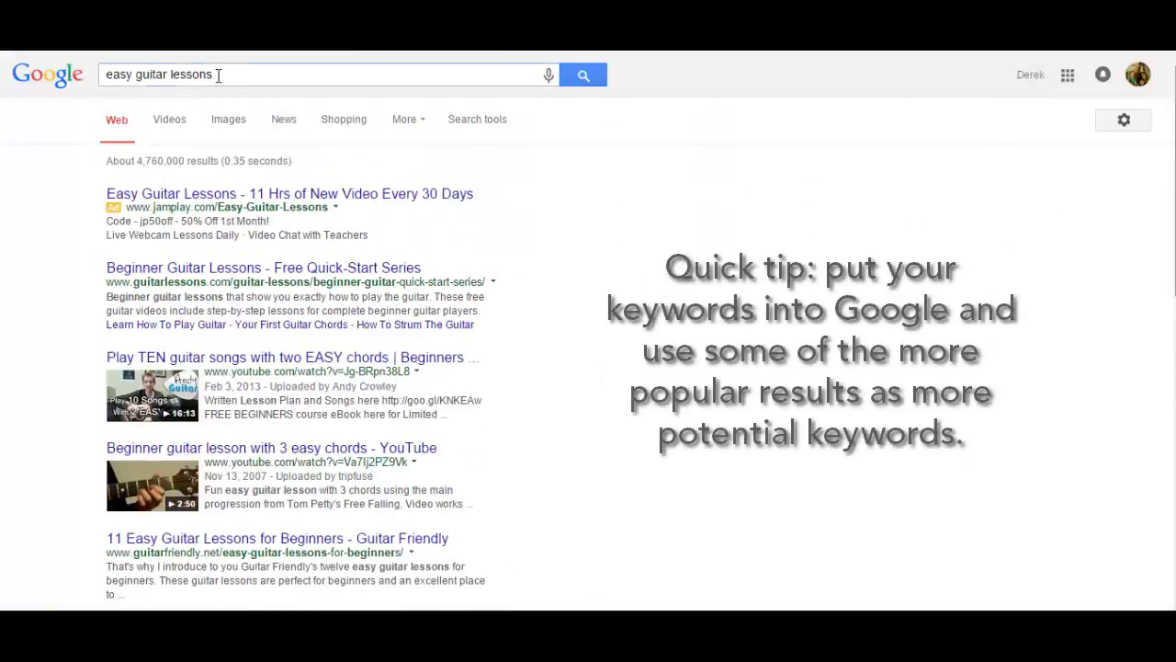
# Search Google for "fender squier" and look through the results for further keyword ideas.
pyautogui.moveTo(225, 75); pyautogui.dragTo(76, 78)
pyautogui.write('fender squier')
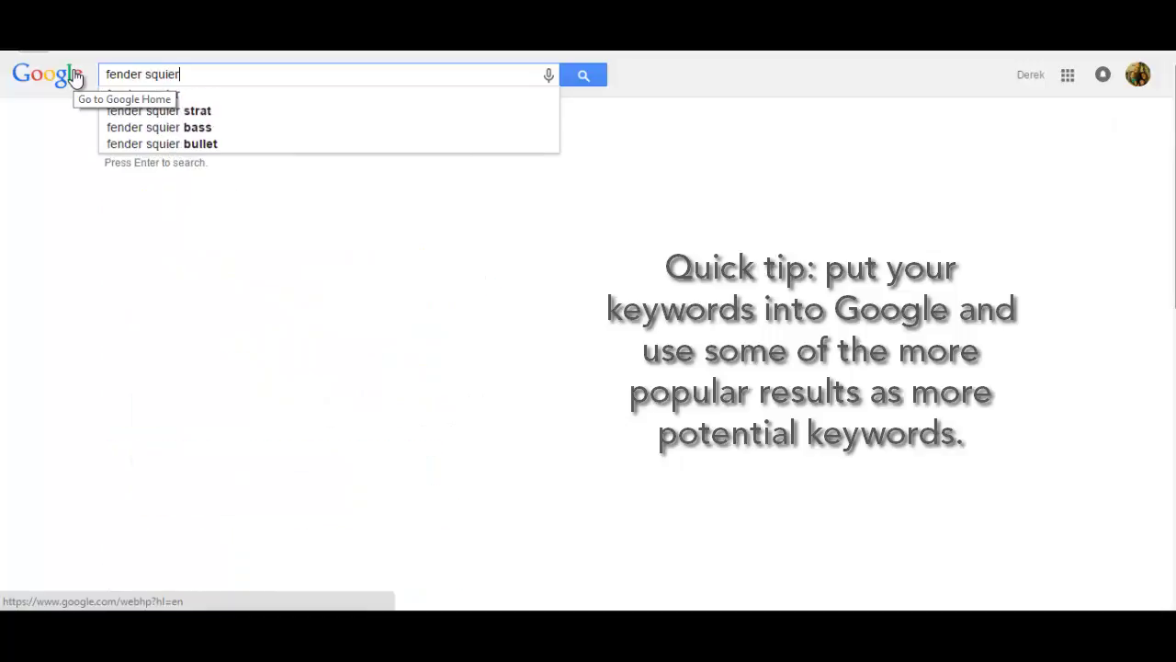
pyautogui.press('Return')
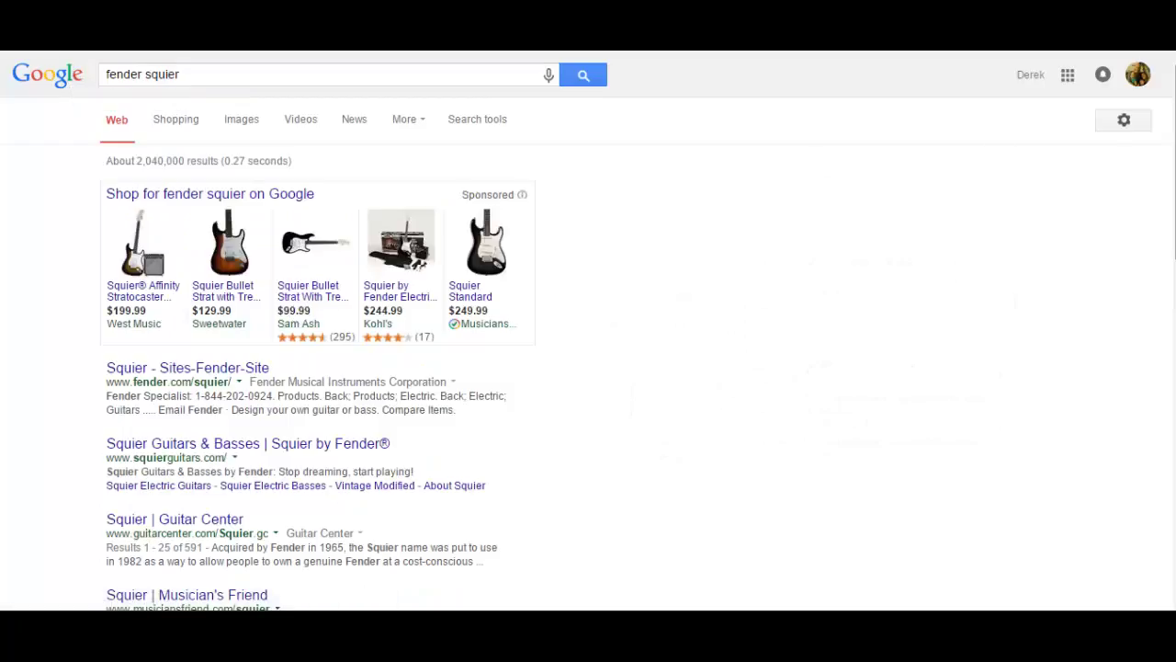
pyautogui.scroll(-4, 588, 331)
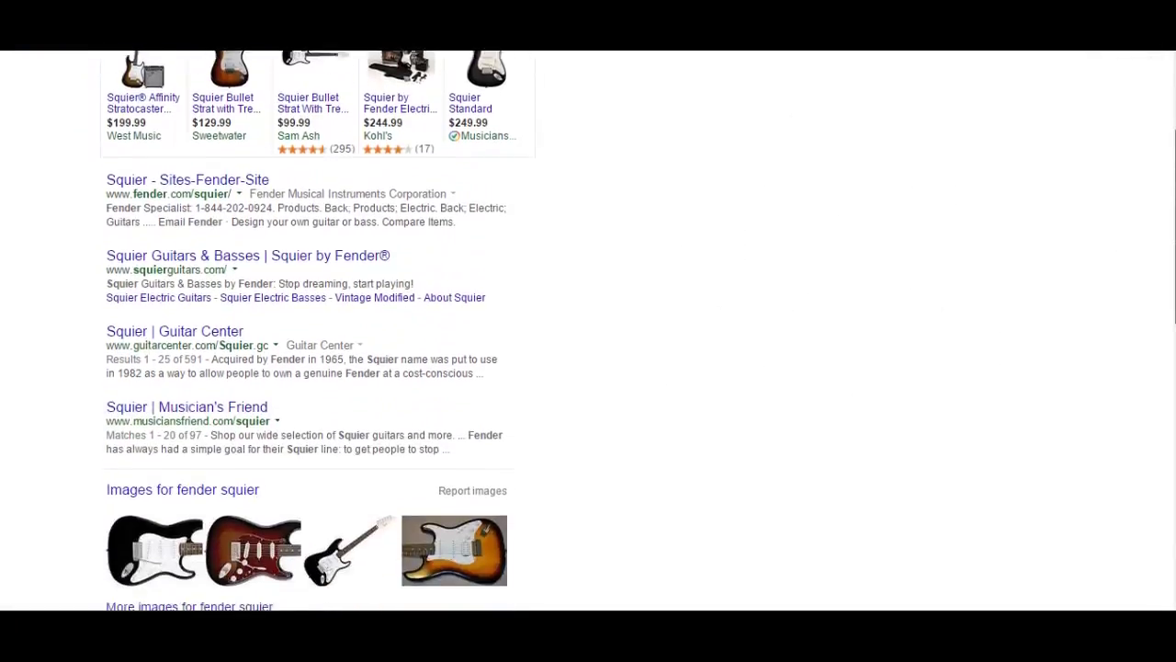
pyautogui.scroll(7, 589, 330)
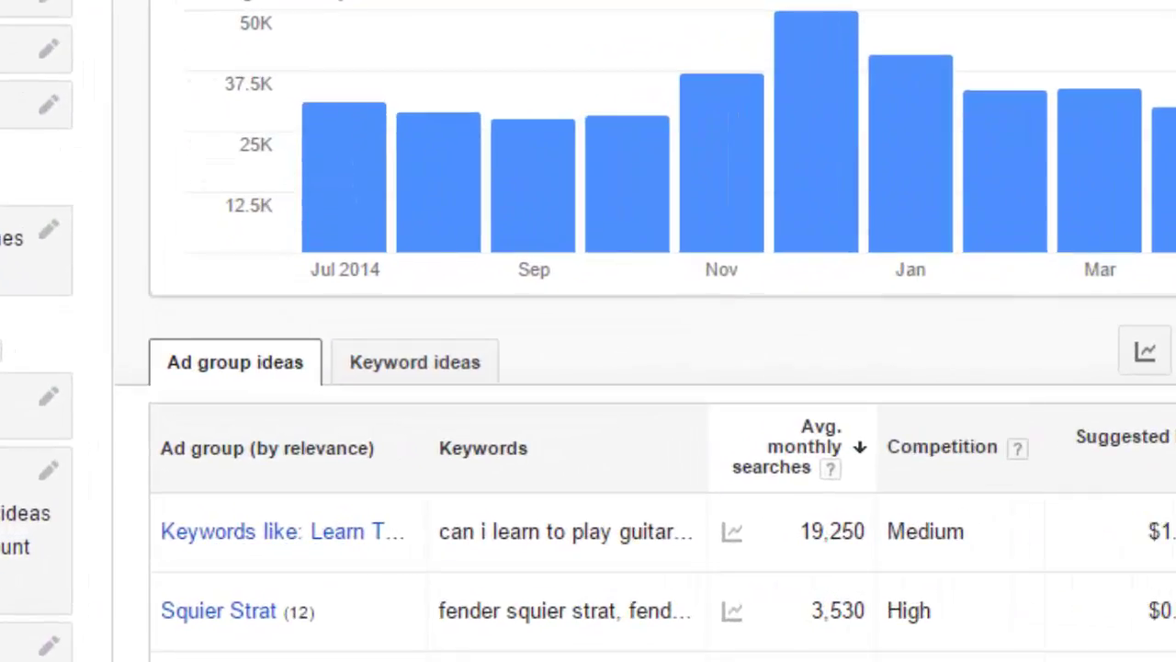
# Return to AdWords, look over the Keyword Planner's ad group ideas, and display the individual keyword ideas instead.
pyautogui.scroll(-2, 579, 514)
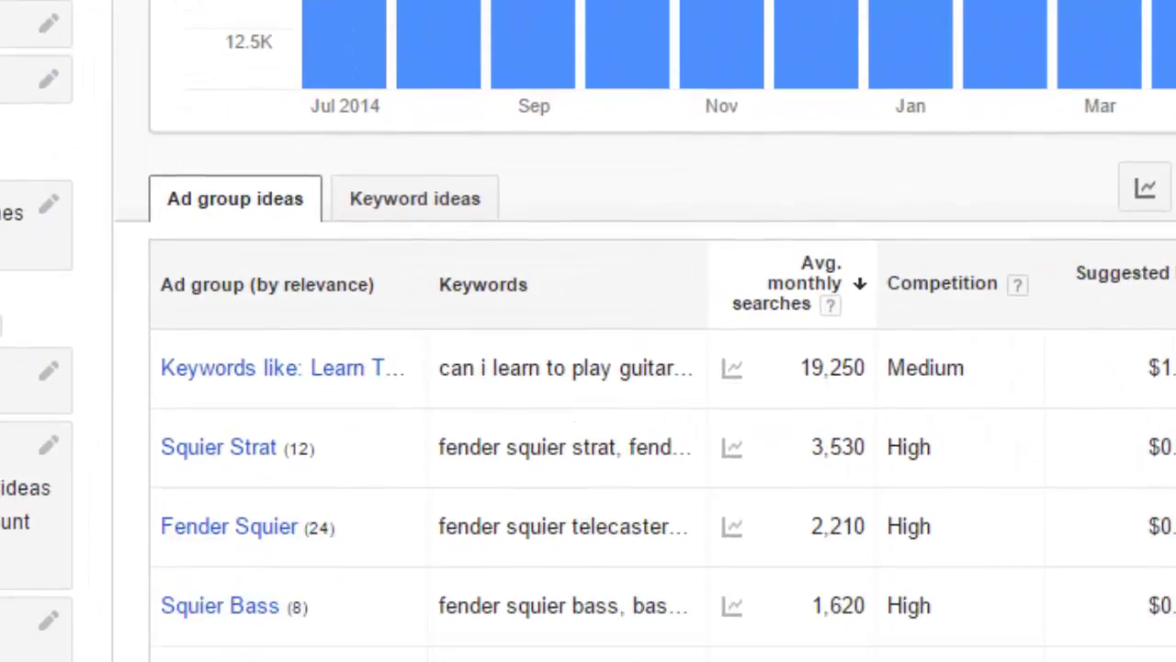
pyautogui.scroll(-1, 643, 368)
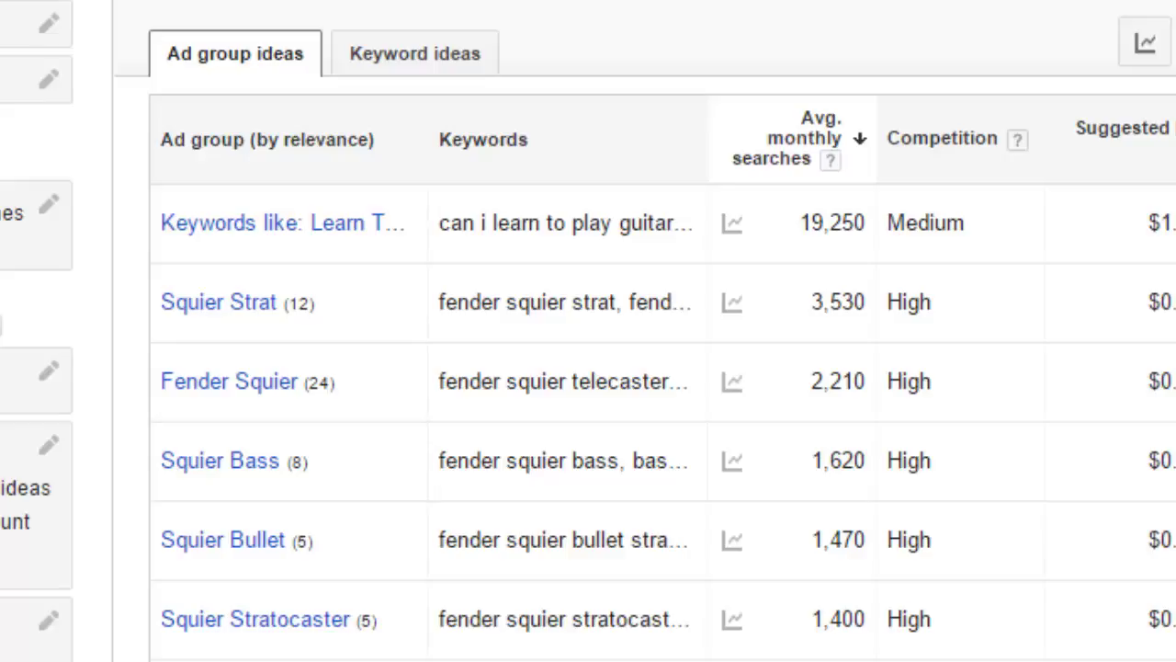
pyautogui.click(399, 65)
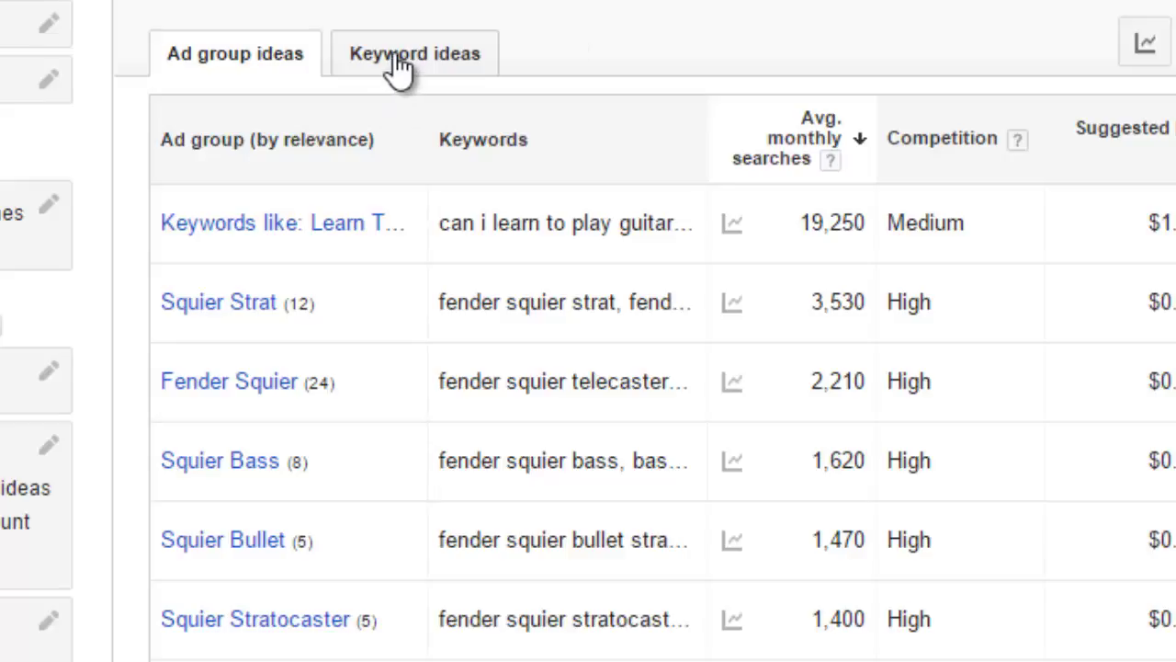
pyautogui.click(399, 65)
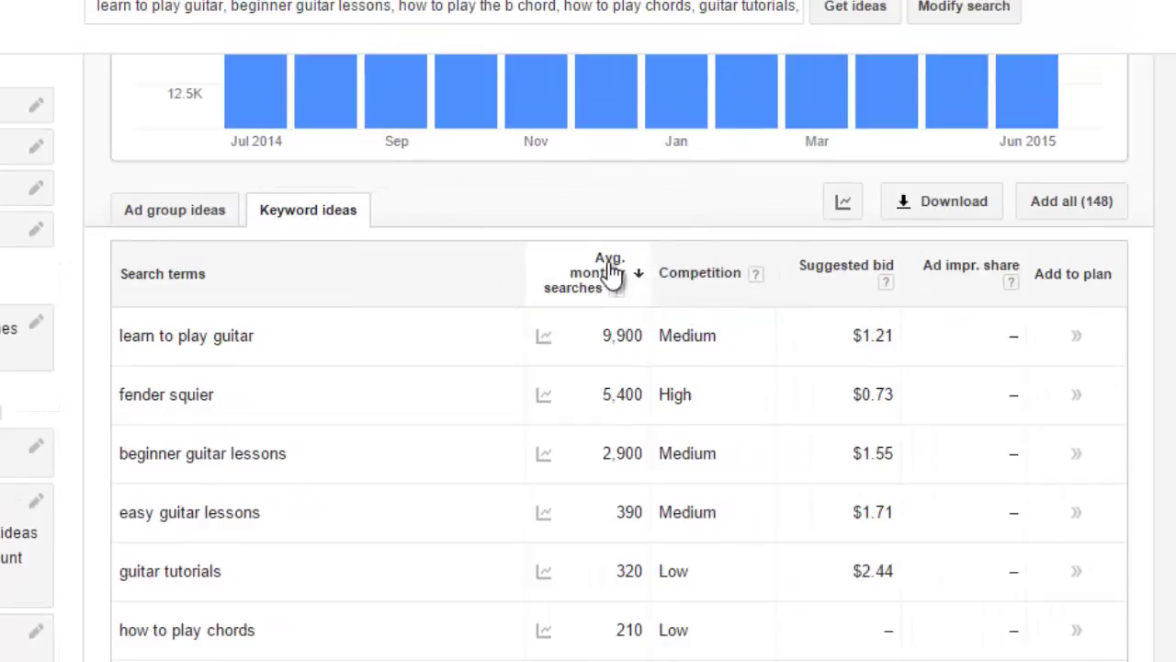
# Sort the keyword ideas by competition and reverse the sort order.
pyautogui.click(680, 287)
pyautogui.moveTo(696, 281)
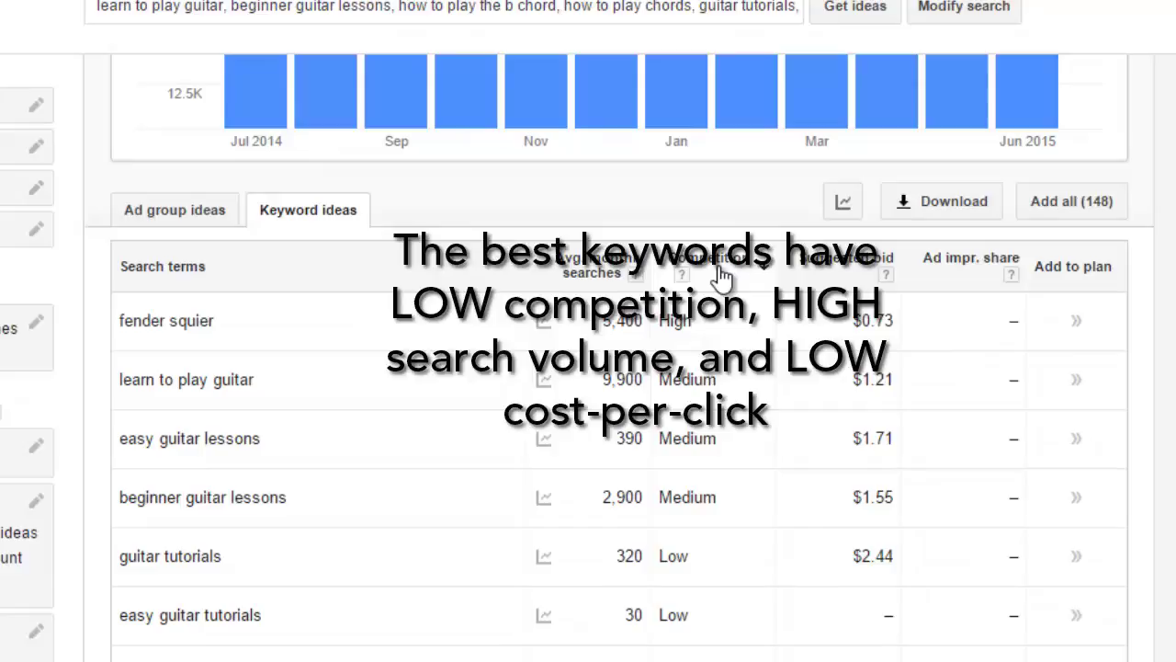
pyautogui.click(721, 274)
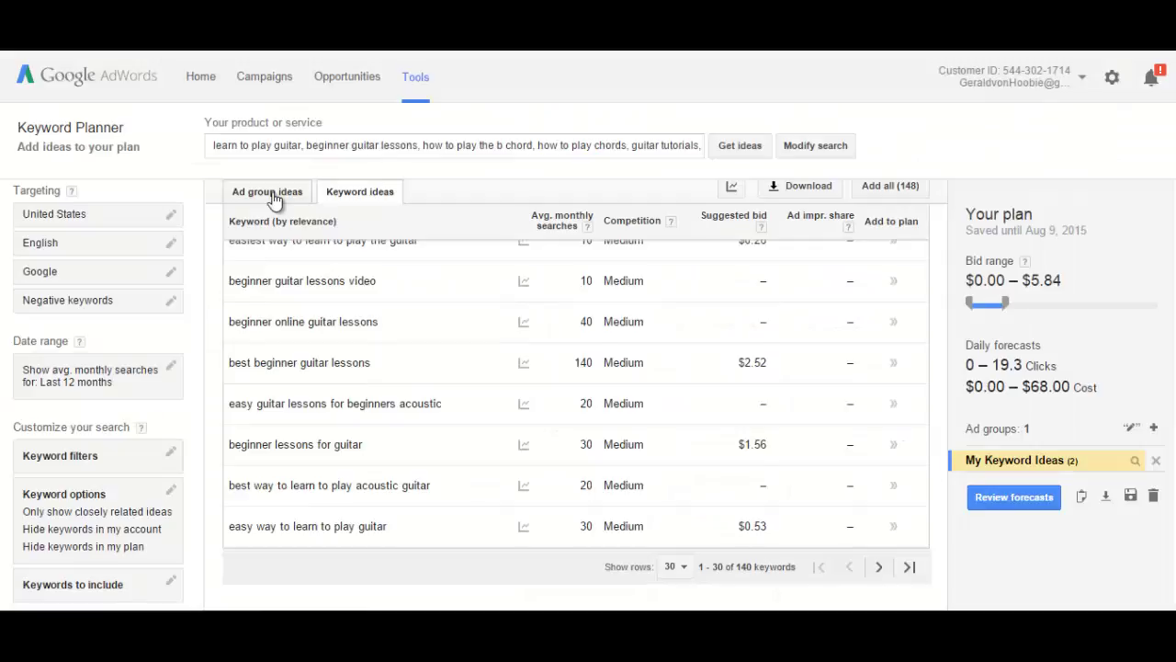
# Return to the ad group ideas and open the group of keywords like "Learn To Play Guitar".
pyautogui.click(271, 192)
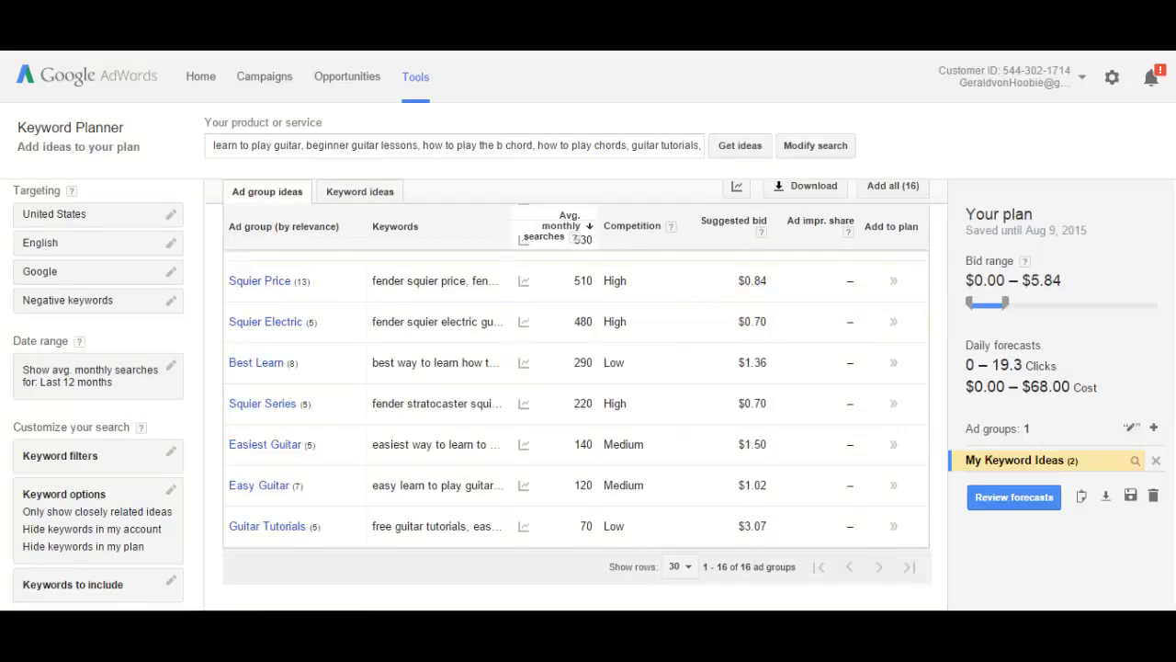
pyautogui.scroll(6, 288, 405)
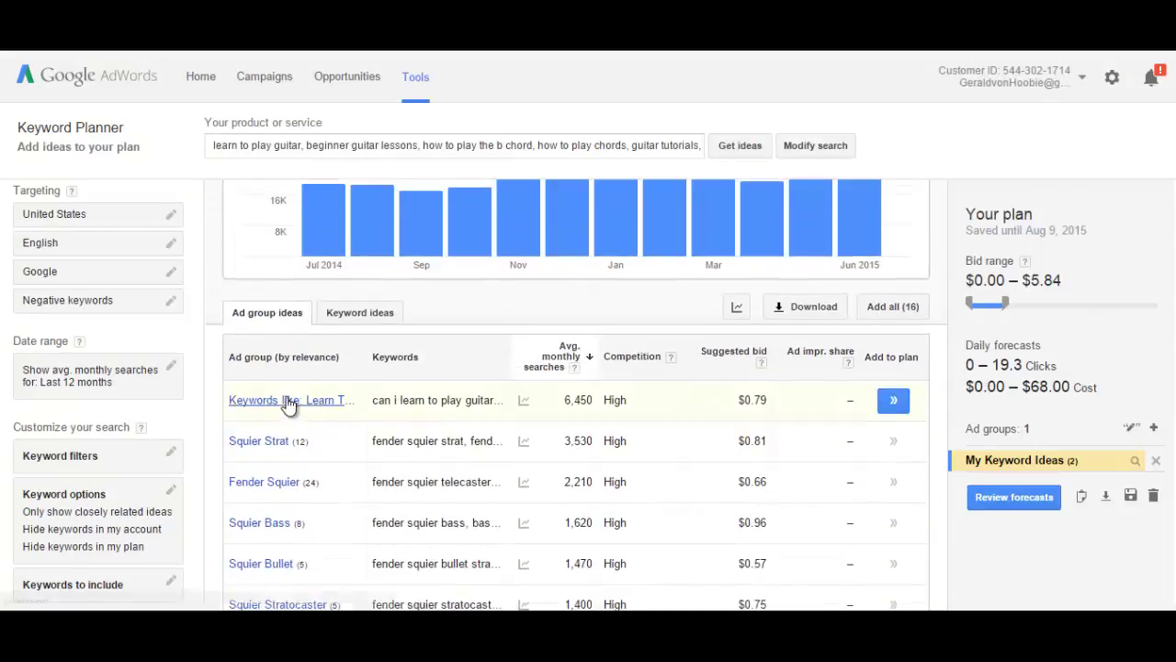
pyautogui.click(287, 402)
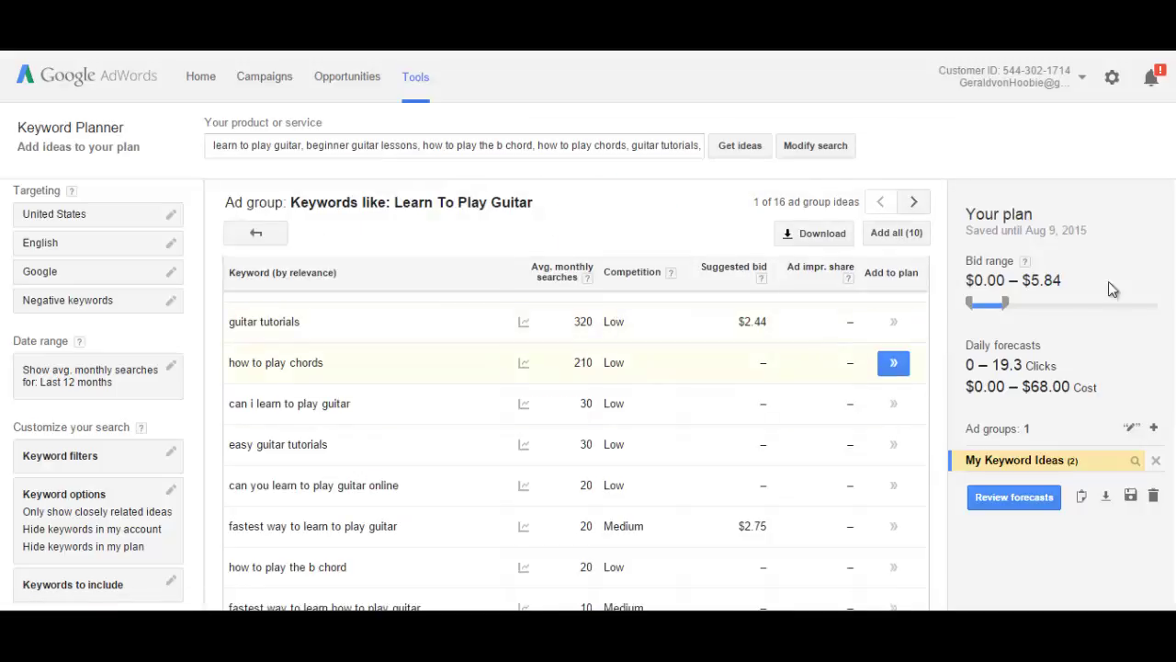
# Add the keywords "how to play chords" and "guitar tutorials" to the plan, and check the available keyword match types.
pyautogui.scroll(-1, 576, 432)
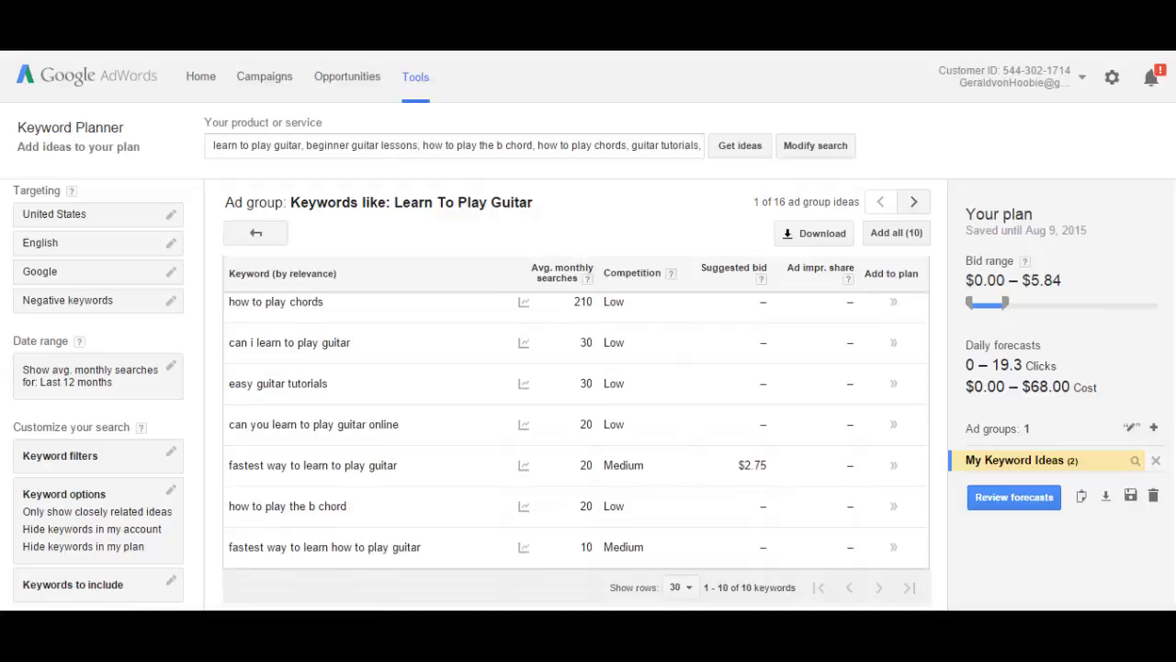
pyautogui.scroll(1, 576, 432)
pyautogui.click(893, 320)
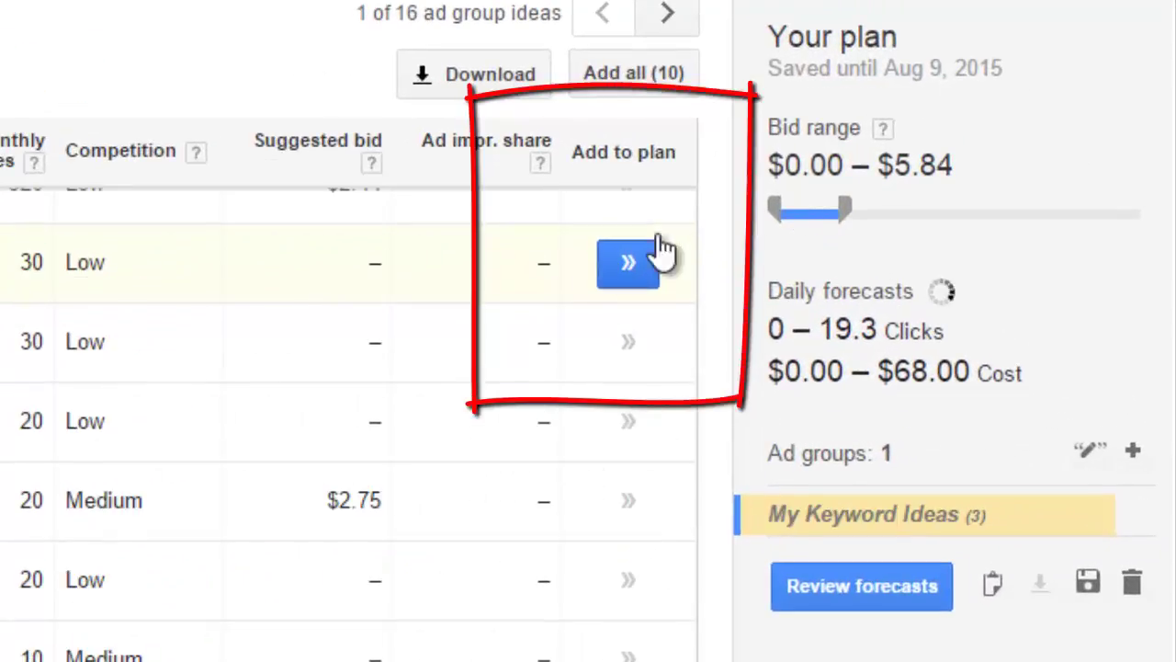
pyautogui.scroll(1, 347, 425)
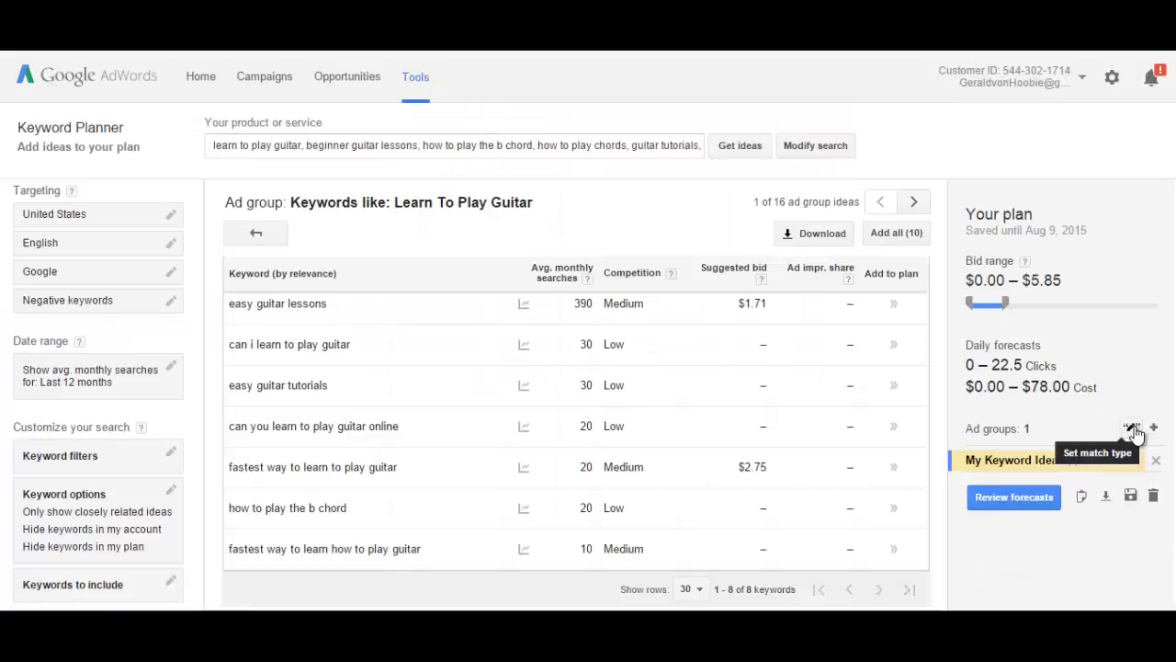
pyautogui.click(1133, 429)
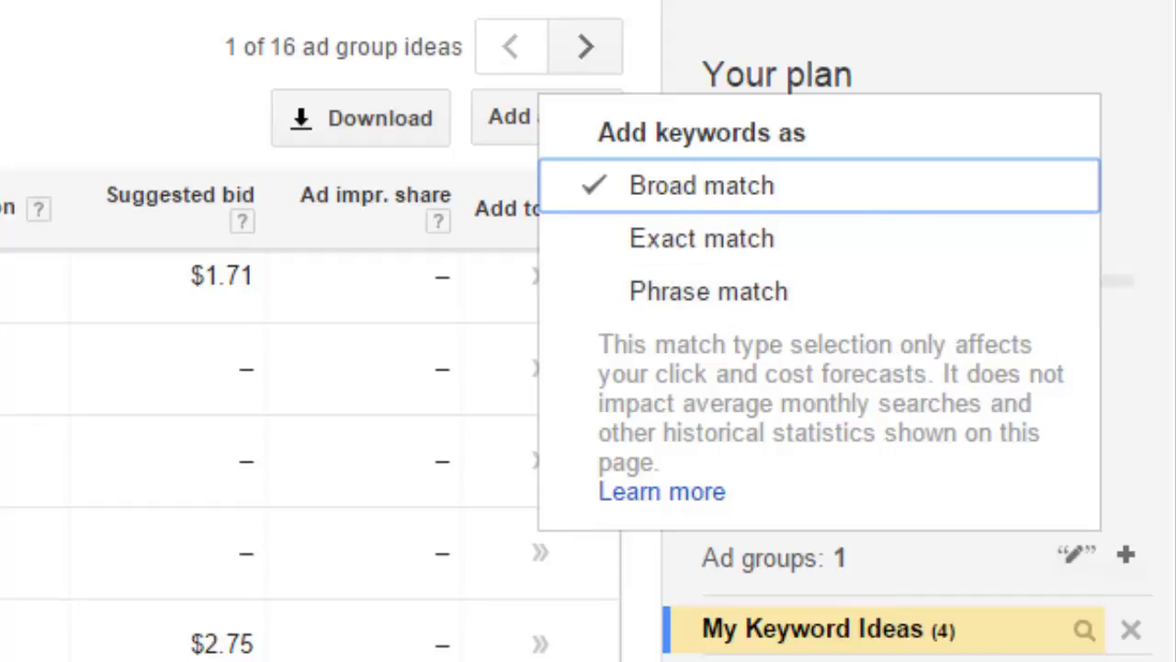
pyautogui.press('Escape')
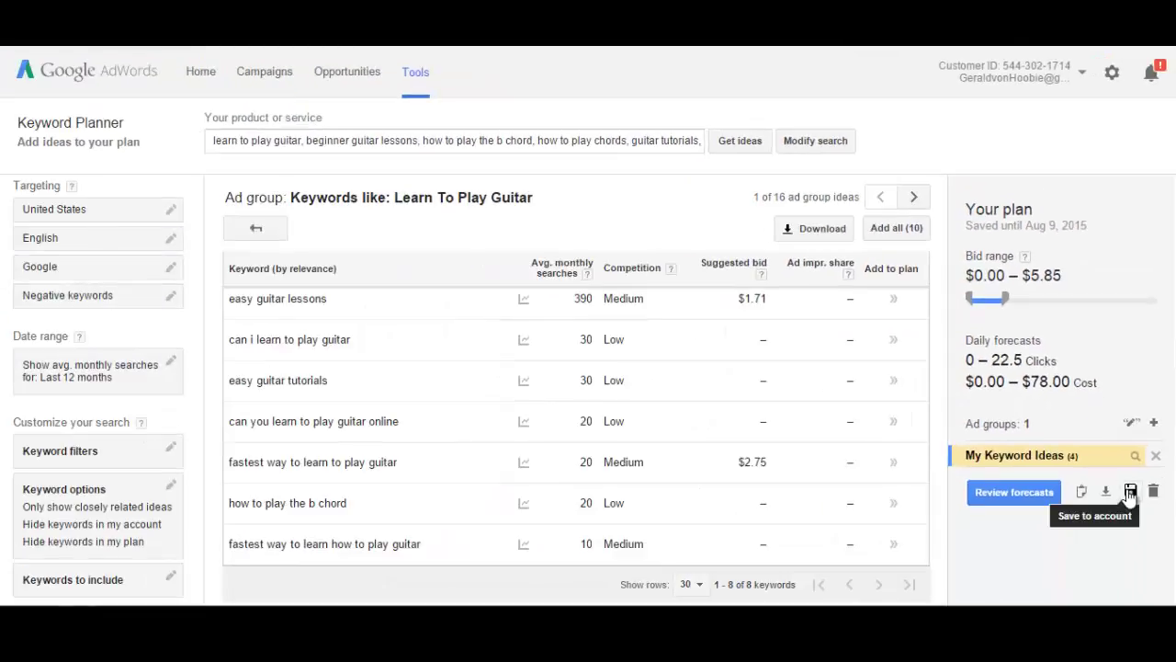
# Save the plan to the account as a new campaign named "Awesome guitar campaign" with a $1.00 default bid and $5 daily budget.
pyautogui.click(1131, 492)
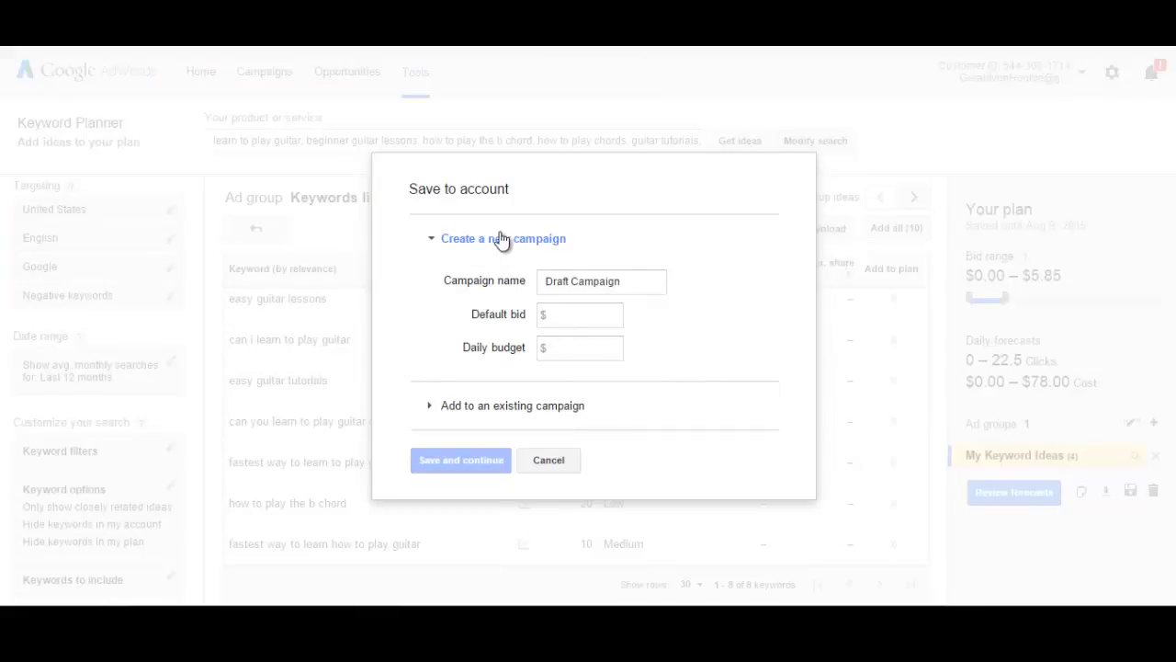
pyautogui.moveTo(630, 281); pyautogui.dragTo(509, 290)
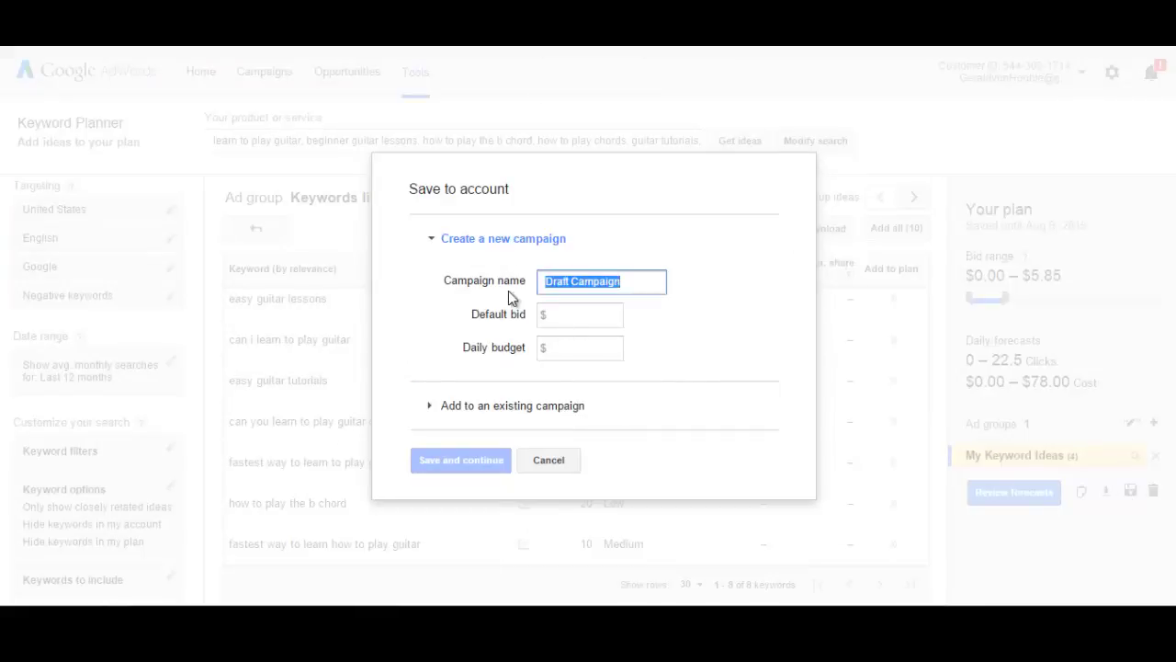
pyautogui.write('Awesome guitar campia')
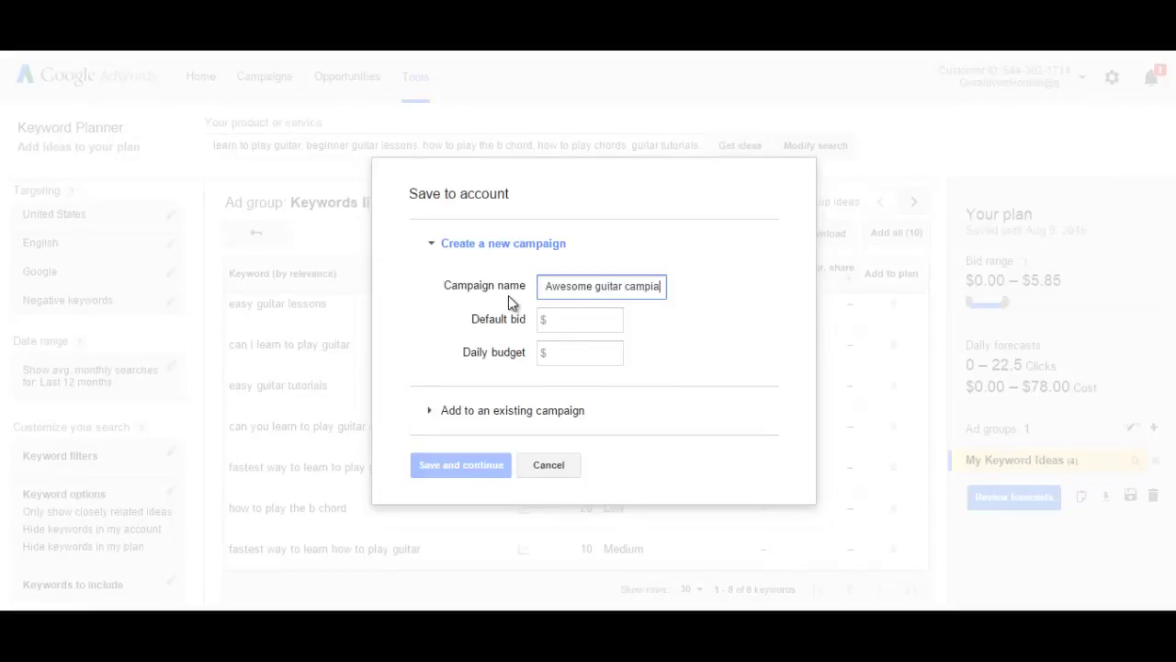
pyautogui.press('BackSpace')
pyautogui.press('BackSpace')
pyautogui.write('aign')
pyautogui.press('Tab')
pyautogui.write('1.00')
pyautogui.press('Tab')
pyautogui.write('5')
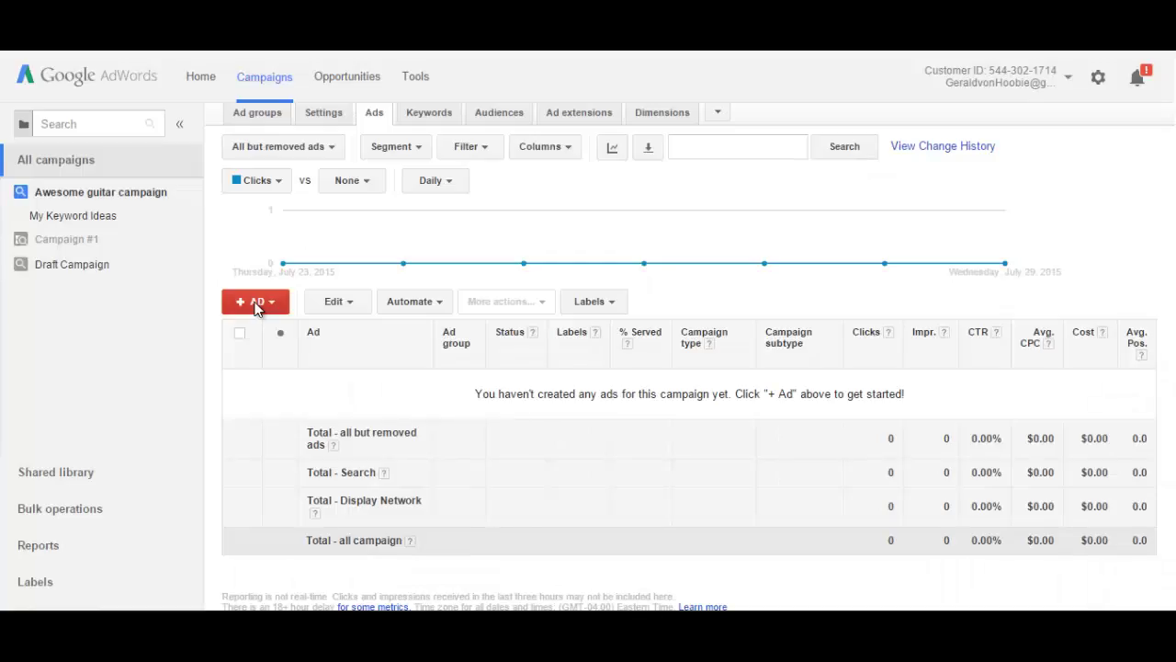
# Start a new text ad in the Awesome guitar campaign and assign it to the My Keyword Ideas ad group.
pyautogui.click(256, 305)
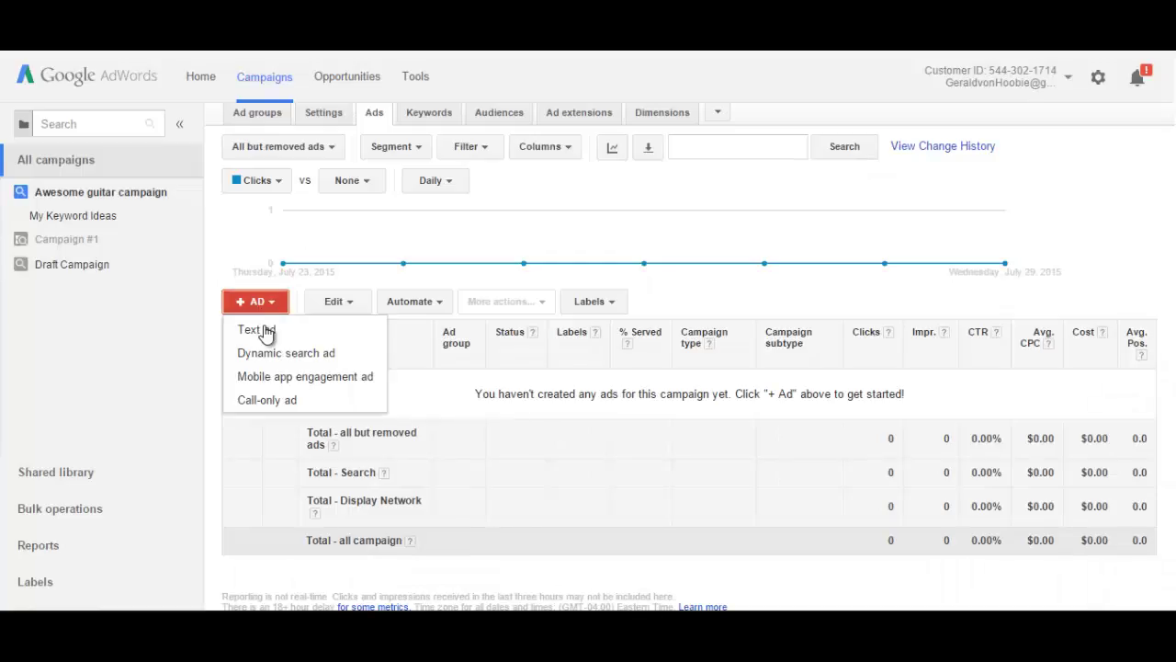
pyautogui.click(265, 328)
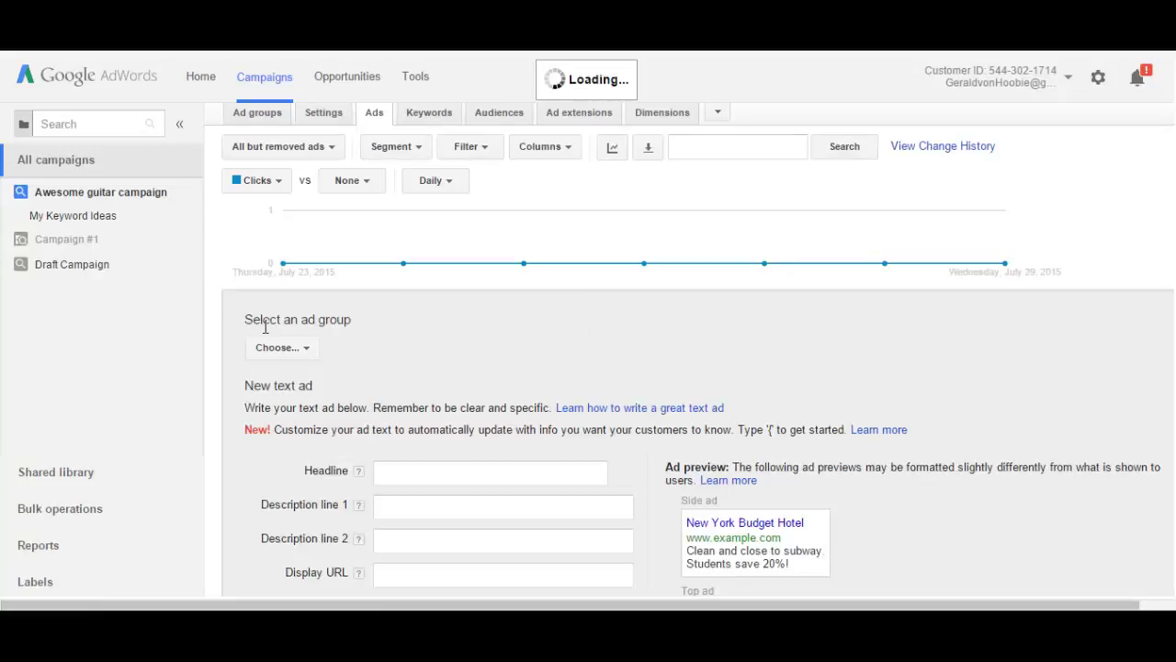
pyautogui.click(292, 351)
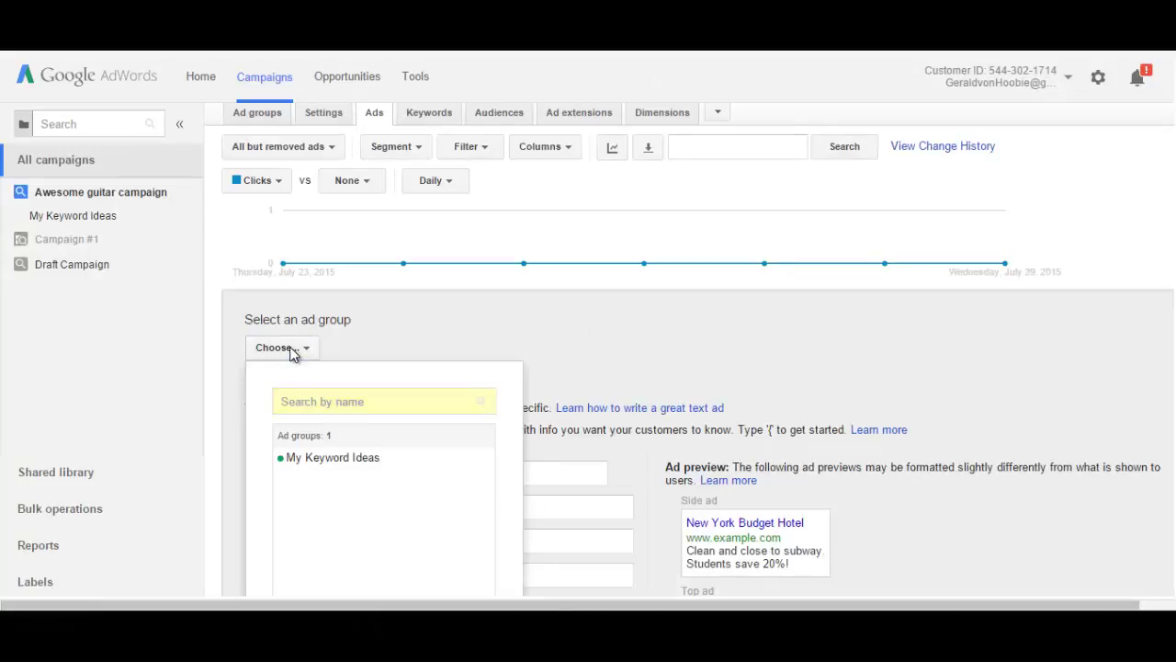
pyautogui.click(313, 458)
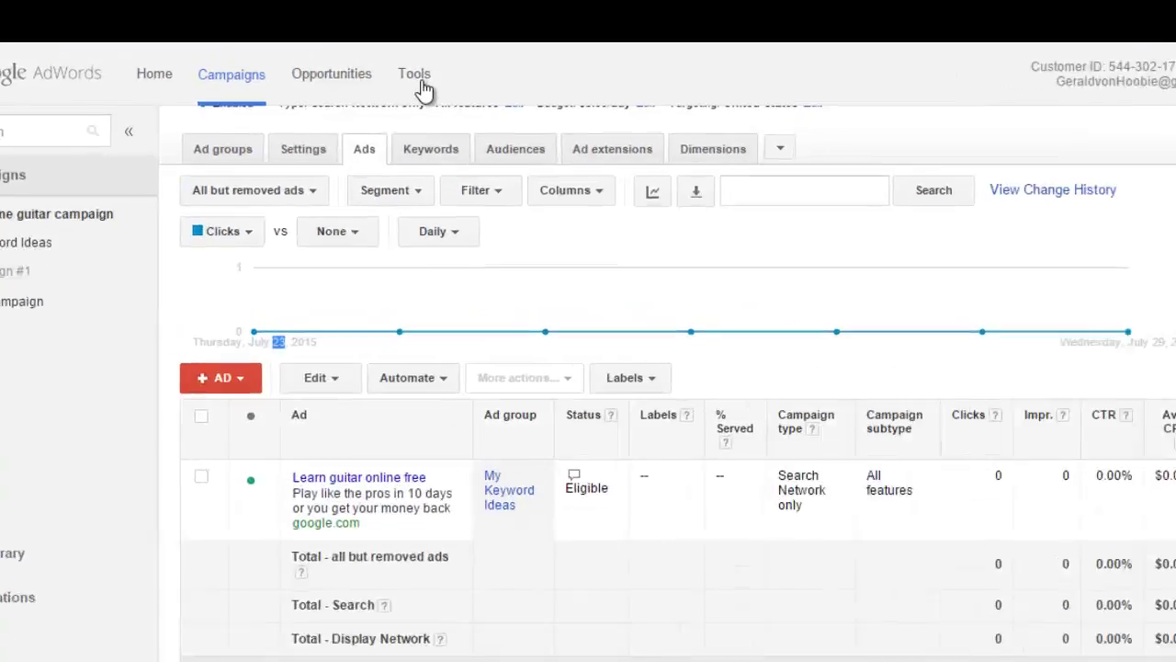
# Open the Display Planner with its form for getting ideas and estimates.
pyautogui.click(416, 76)
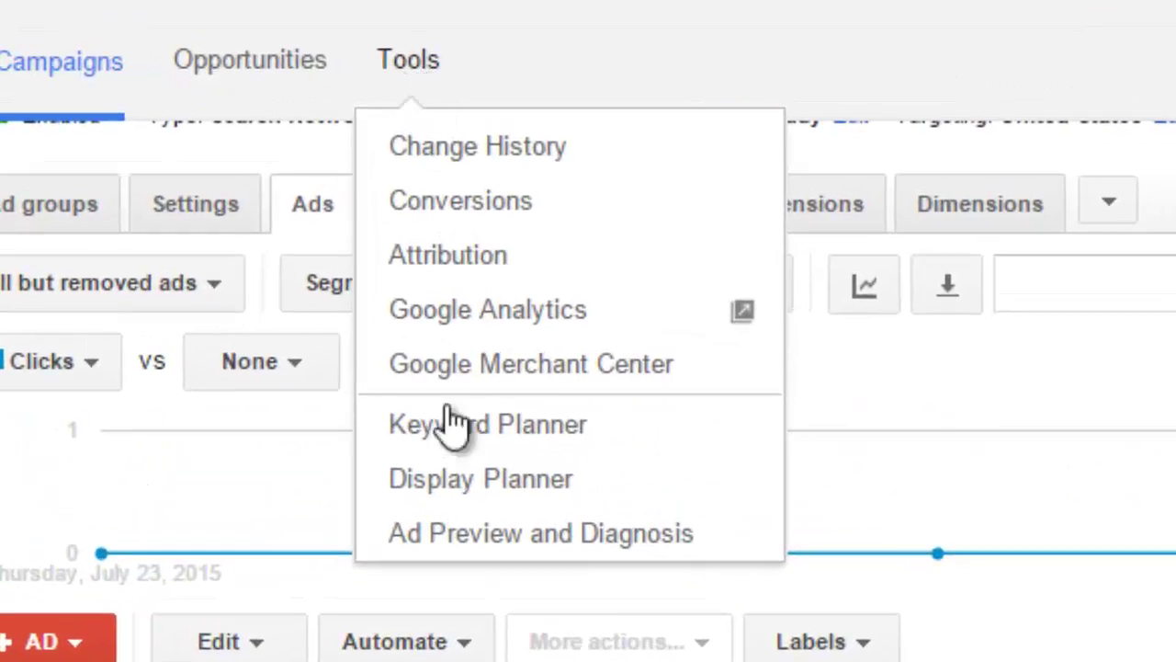
pyautogui.click(472, 481)
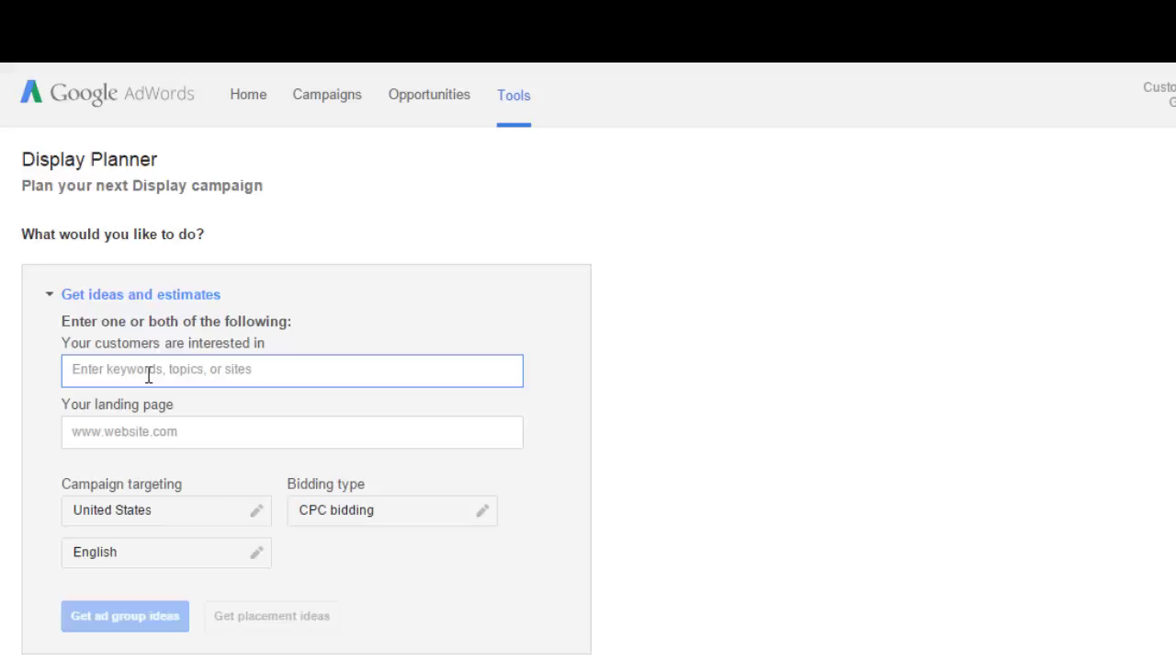
# Get placement ideas for customers interested in "learn to play guitar, guitar tutorials, learn to play chords".
pyautogui.write('learn to play guitar, guitar tutori')
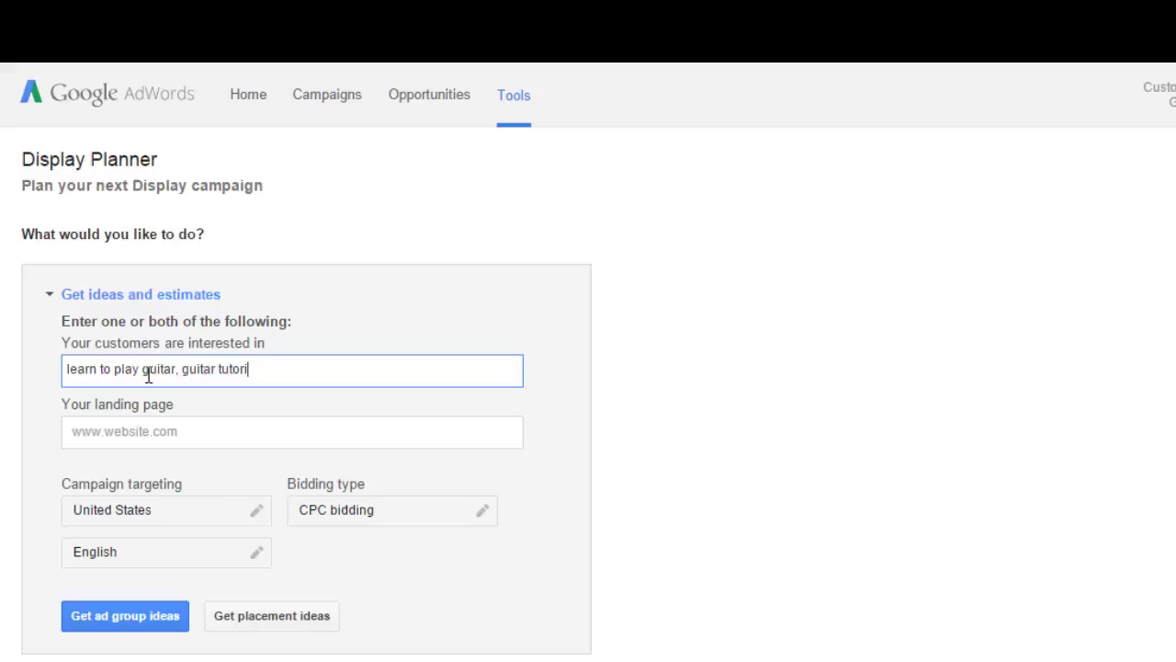
pyautogui.write('earn to play c')
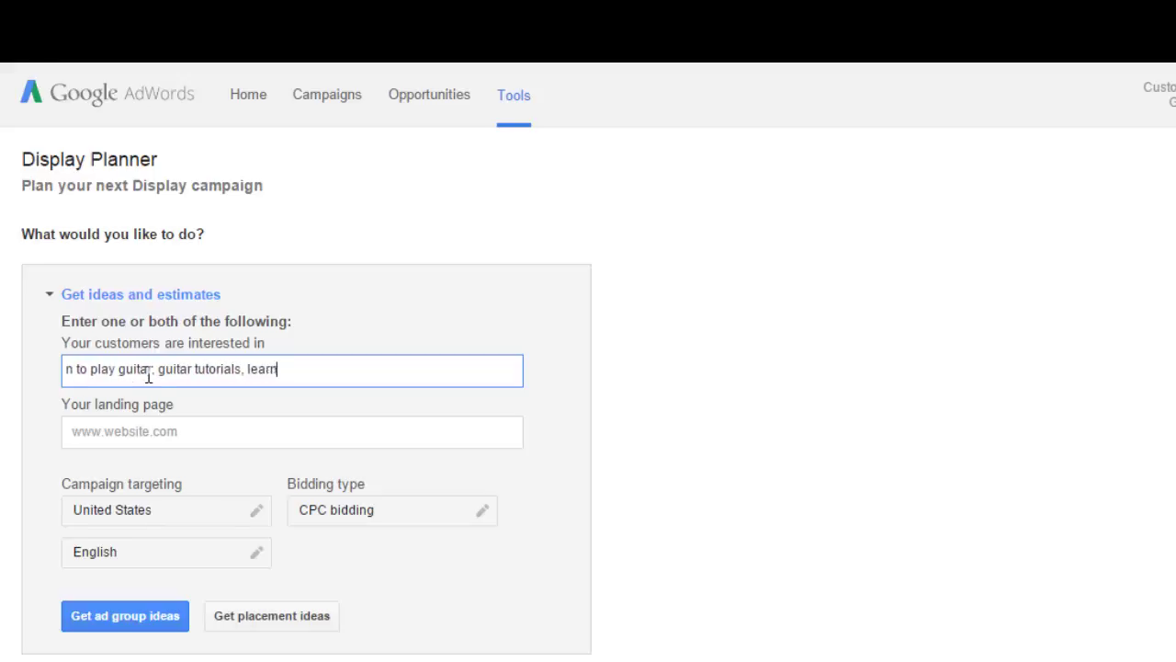
pyautogui.write('hords')
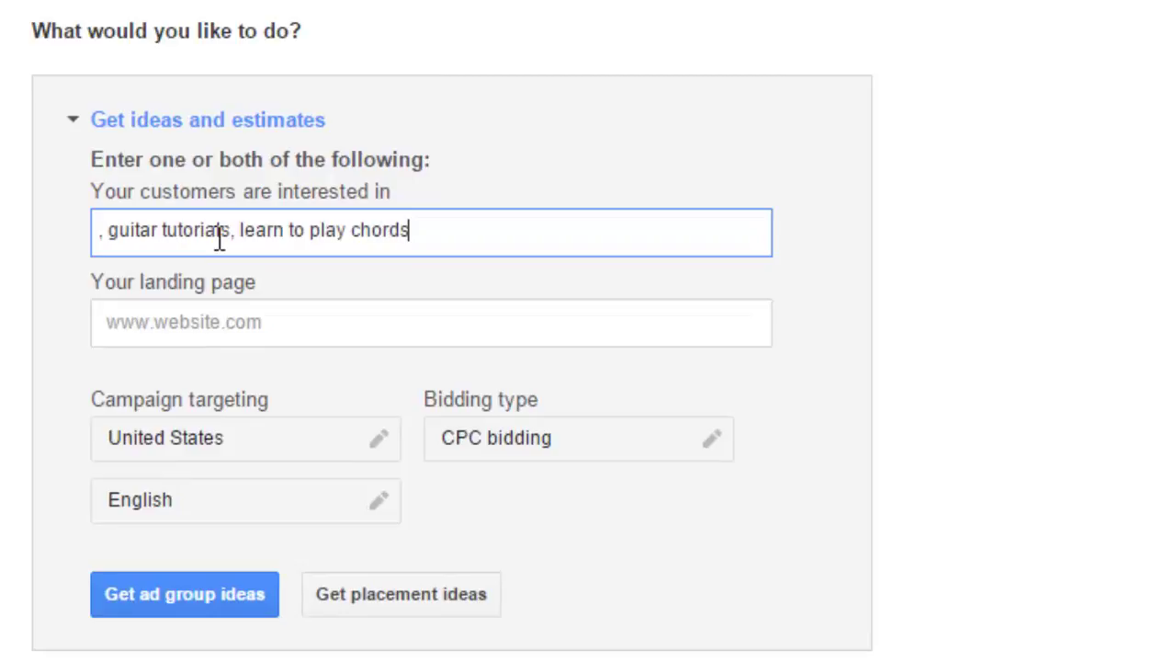
pyautogui.write(',')
pyautogui.press('BackSpace')
pyautogui.press('BackSpace')
pyautogui.click(416, 599)
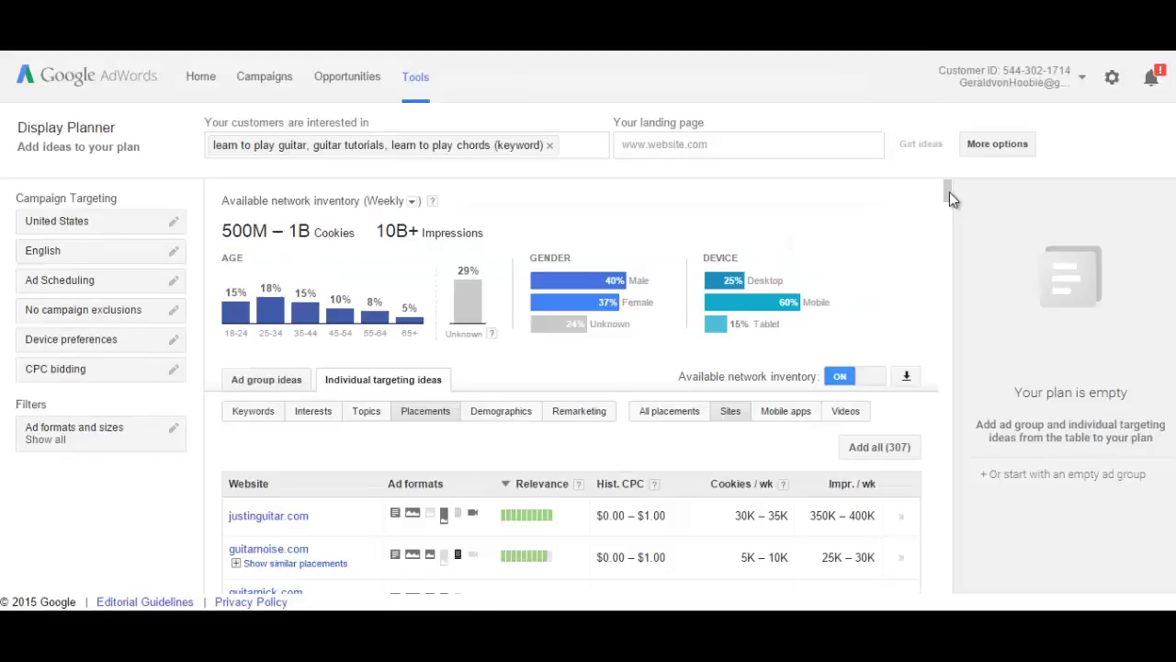
# Look over the placement details of justinguitar.com, add the site to the ad group and return to the ideas list.
pyautogui.moveTo(953, 197); pyautogui.dragTo(1140, 57)
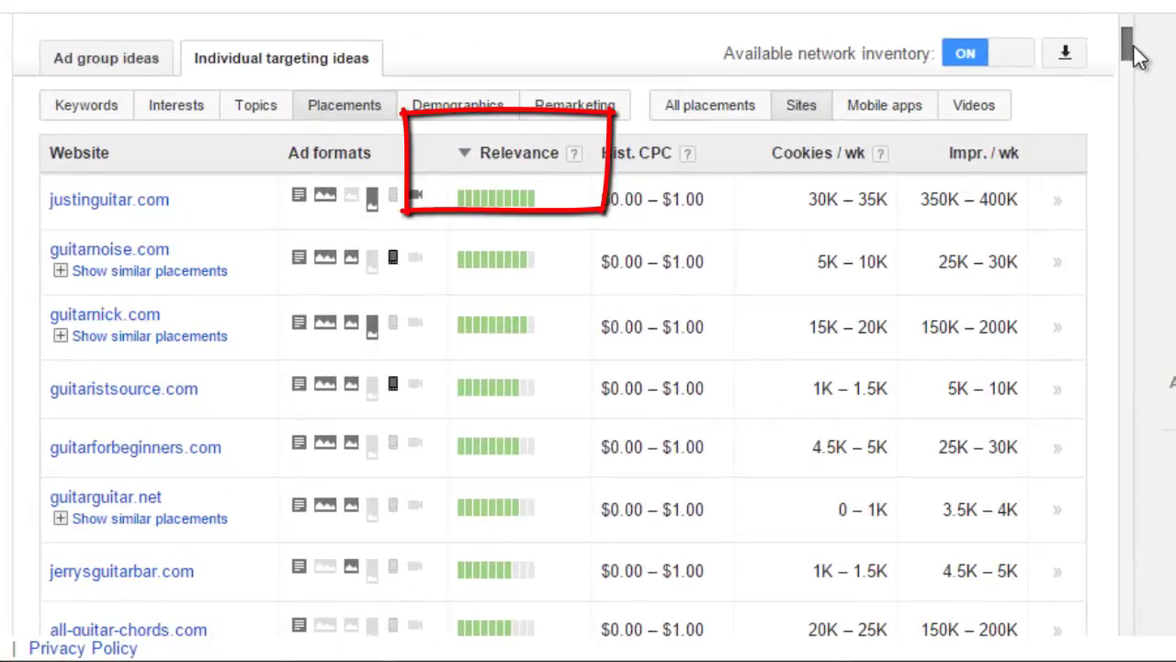
pyautogui.click(129, 204)
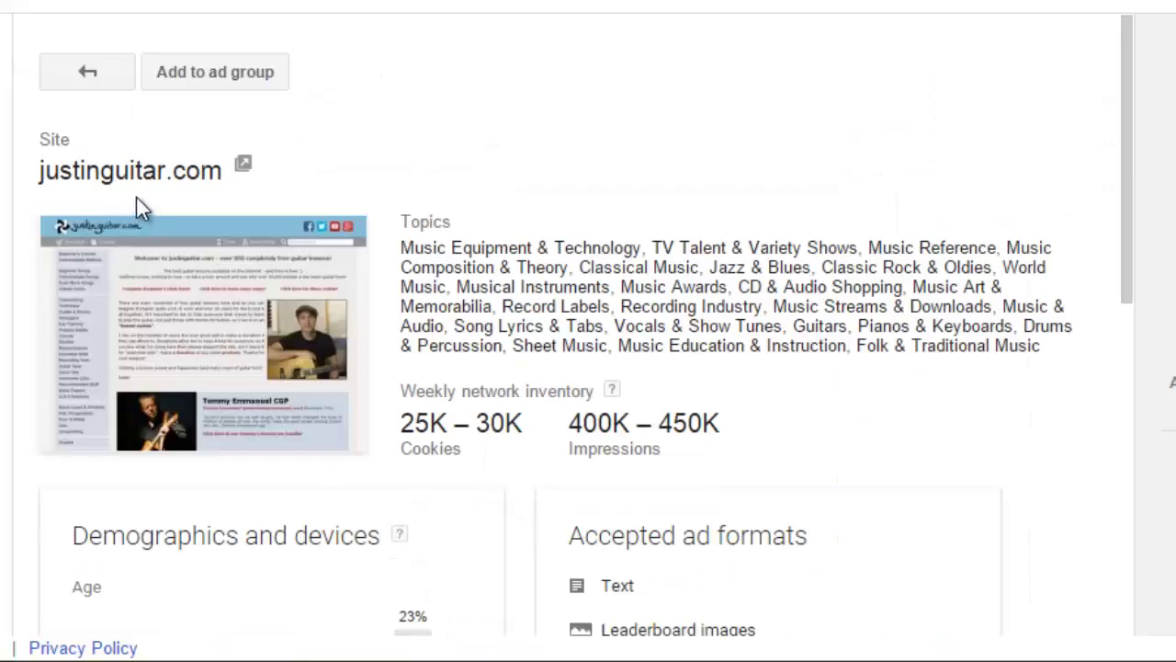
pyautogui.moveTo(1145, 121); pyautogui.dragTo(1116, 116)
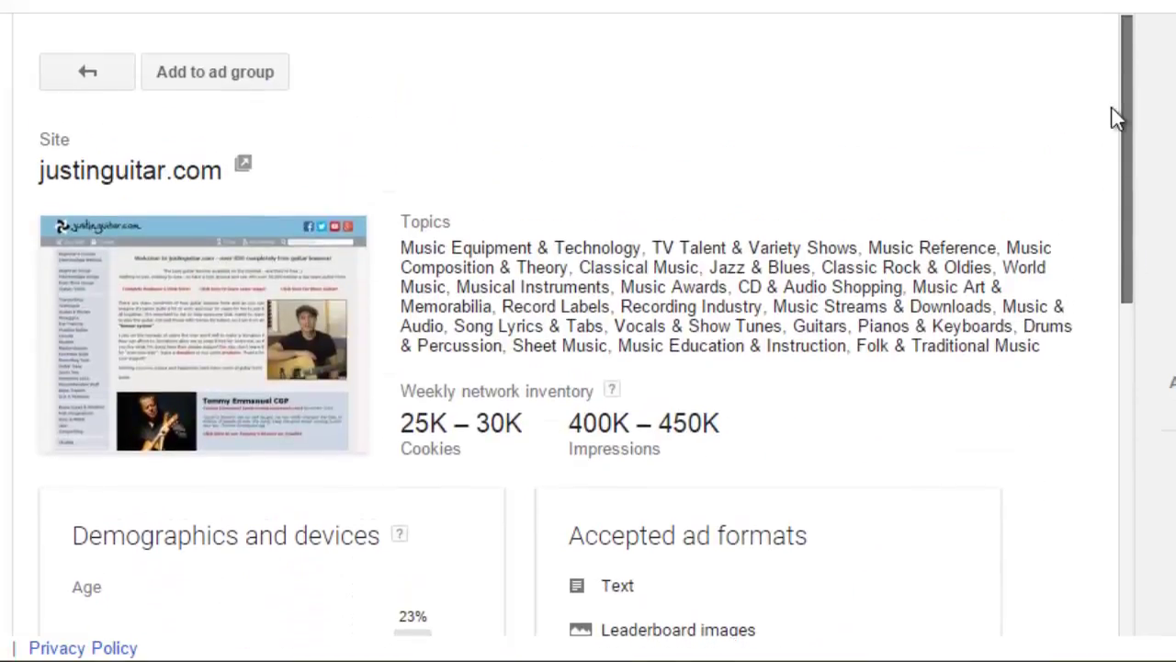
pyautogui.click(188, 72)
pyautogui.click(87, 78)
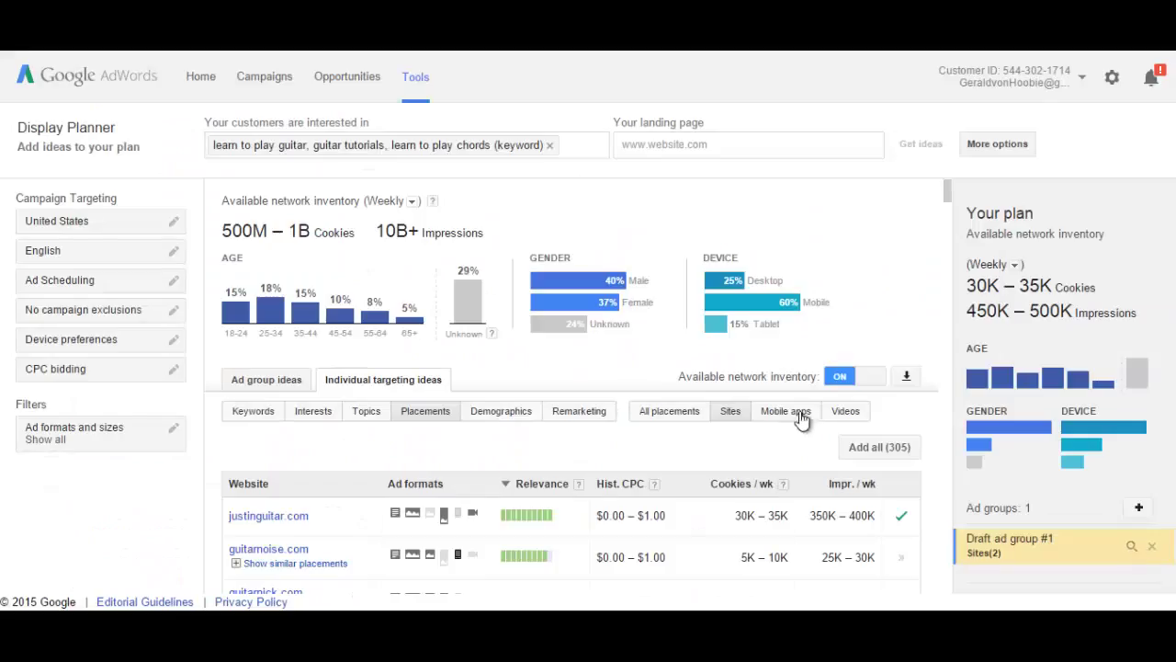
# Show the video placement ideas and add the youcanlearnguitar YouTube channel to the draft ad group.
pyautogui.click(834, 421)
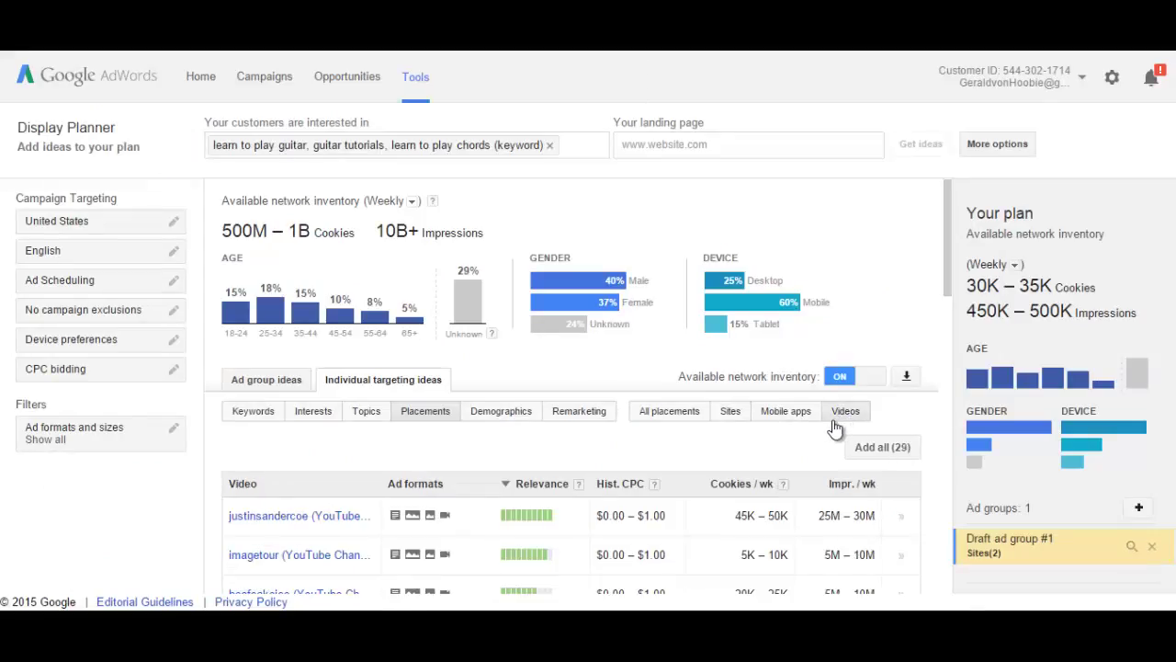
pyautogui.scroll(-5, 957, 275)
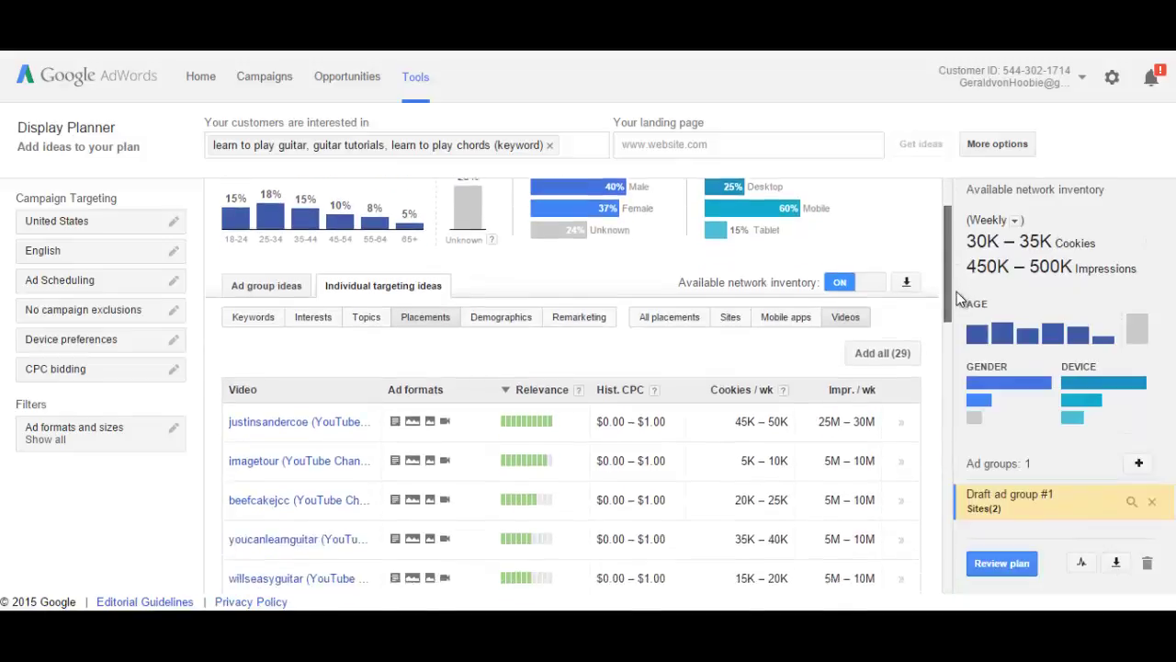
pyautogui.click(282, 441)
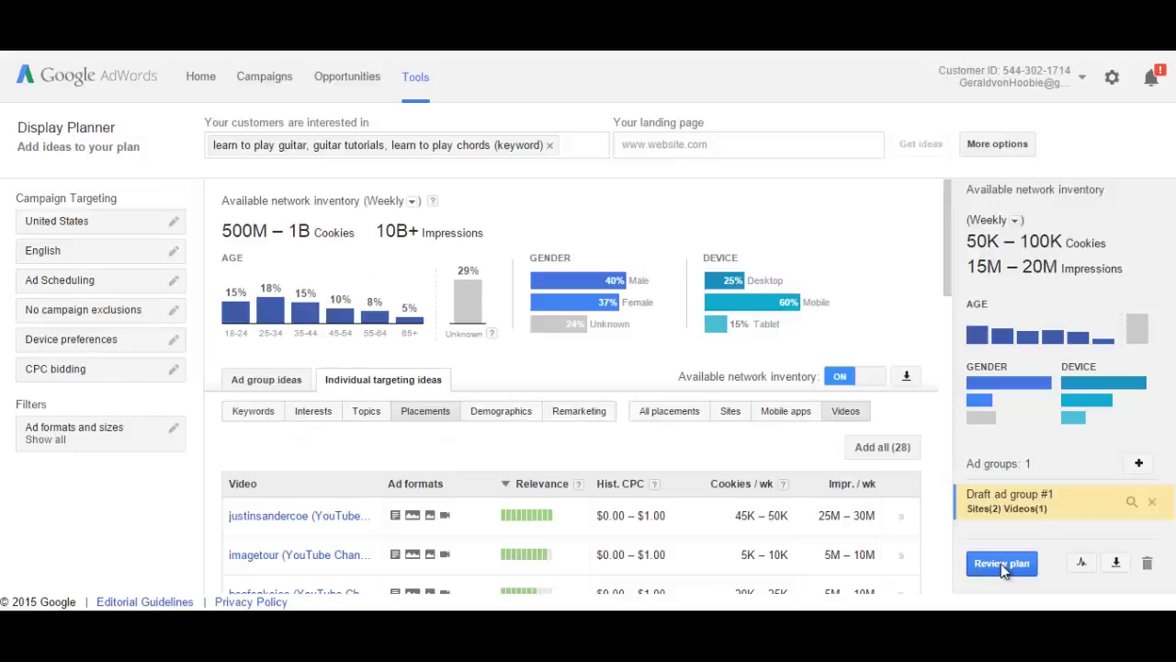
# Review the display plan and save its ideas to the existing campaign "Campaign #1".
pyautogui.click(1001, 564)
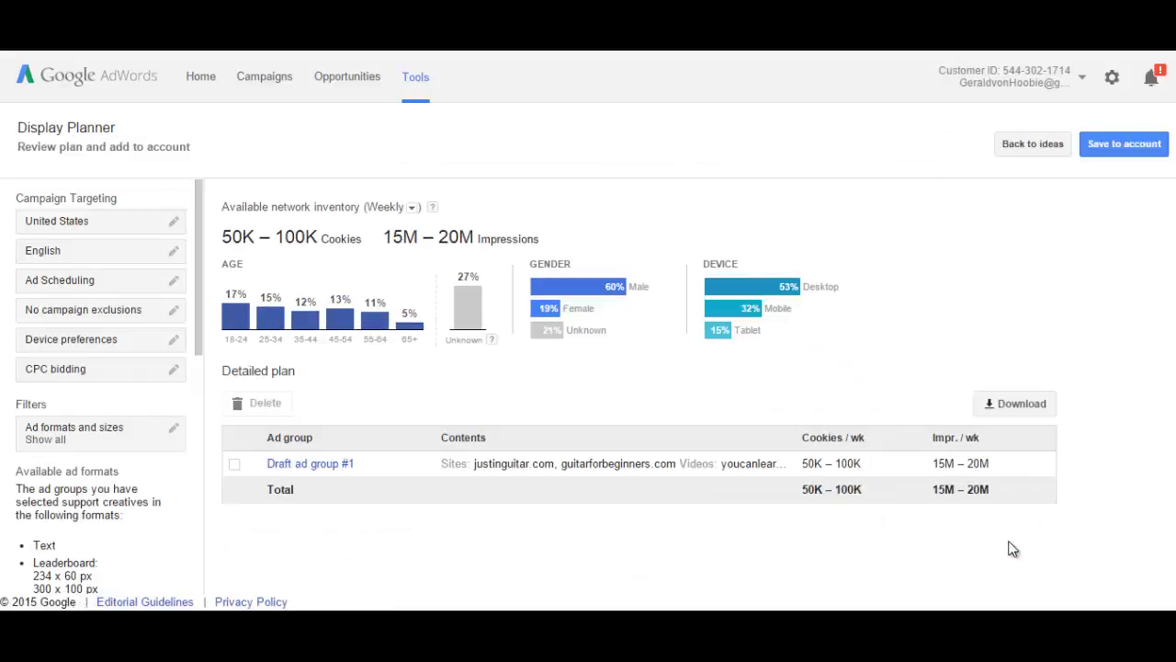
pyautogui.click(1124, 146)
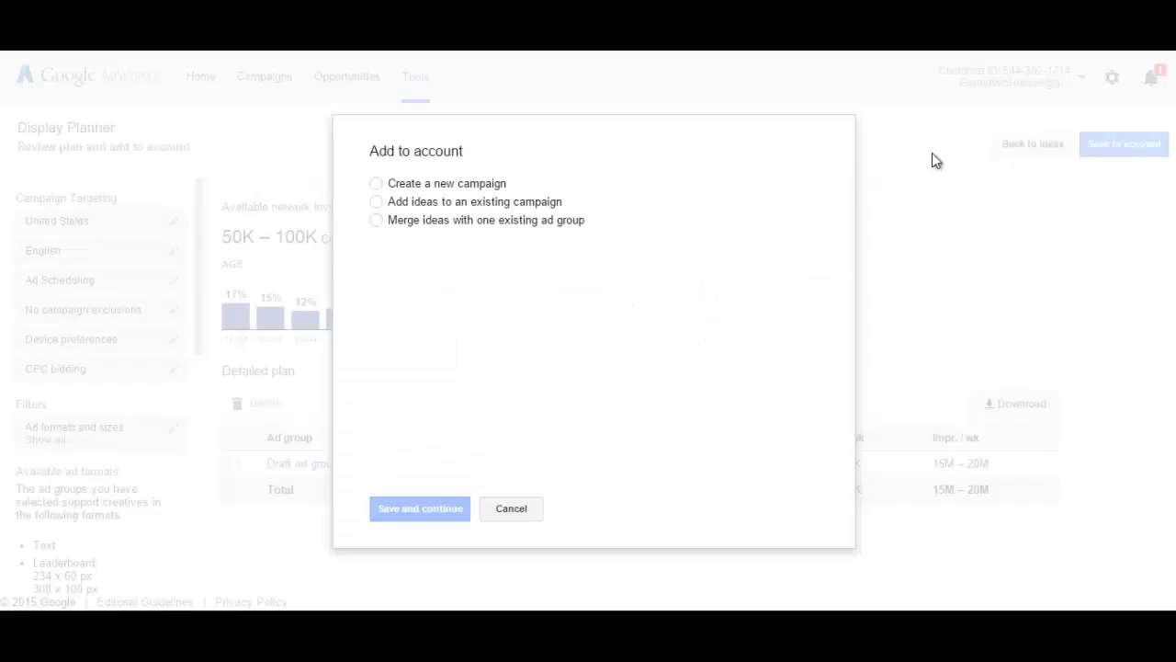
pyautogui.click(377, 203)
pyautogui.click(411, 310)
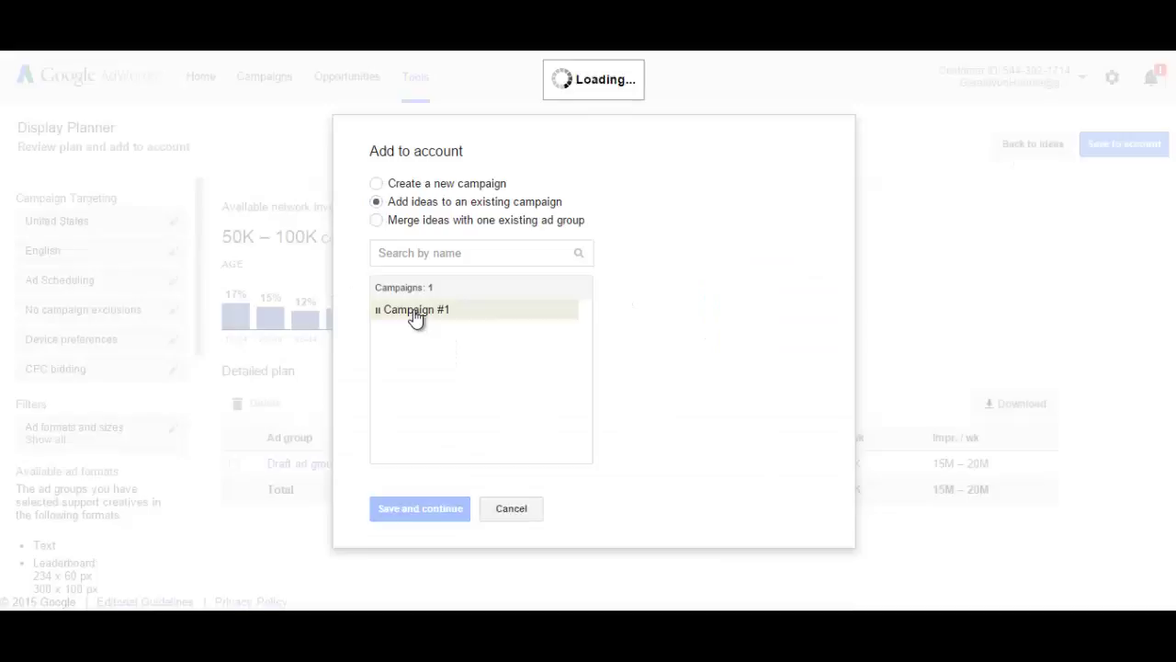
pyautogui.click(430, 555)
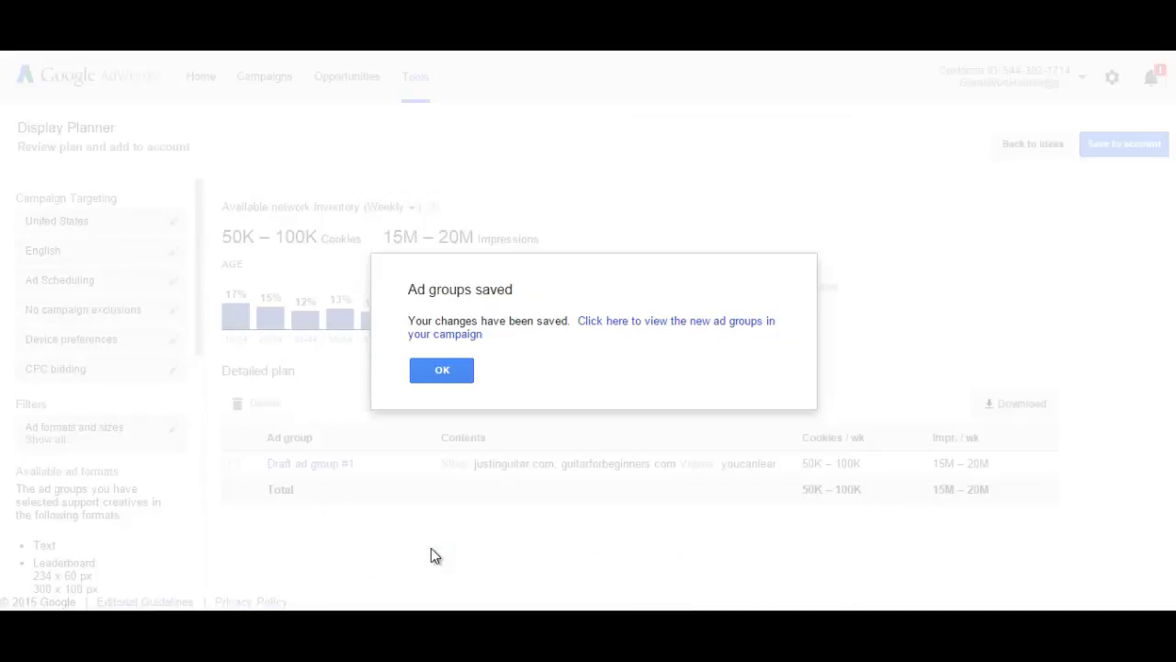
pyautogui.click(446, 370)
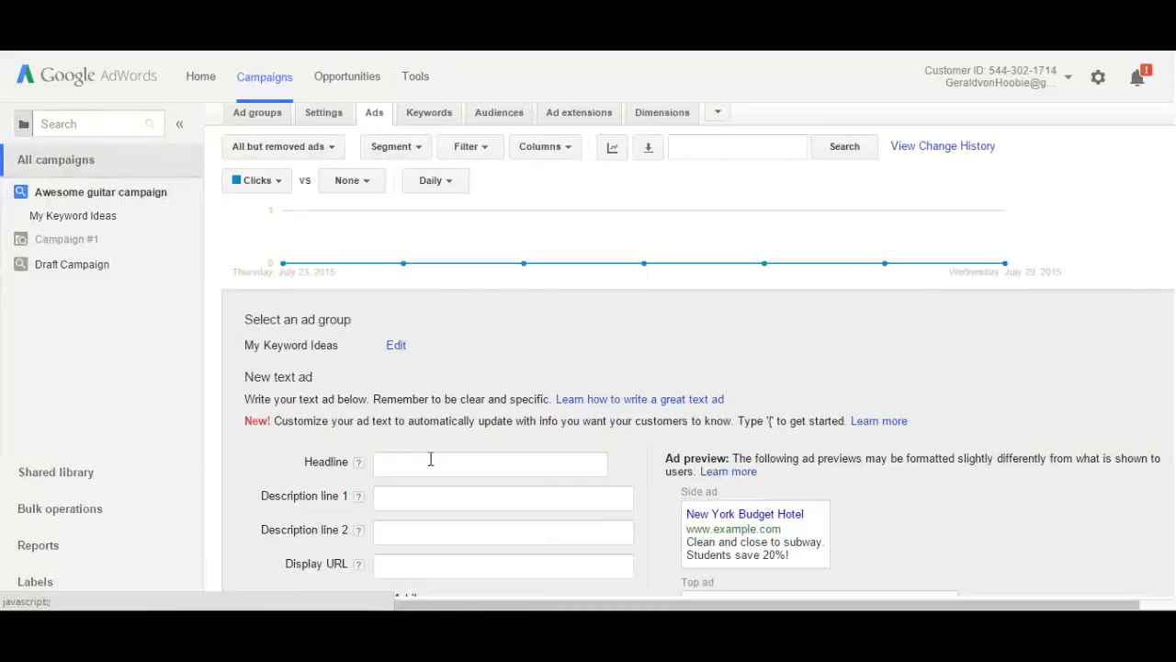
# Give the new text ad in the My Keyword Ideas ad group the headline "Learn guitar online free".
pyautogui.click(431, 462)
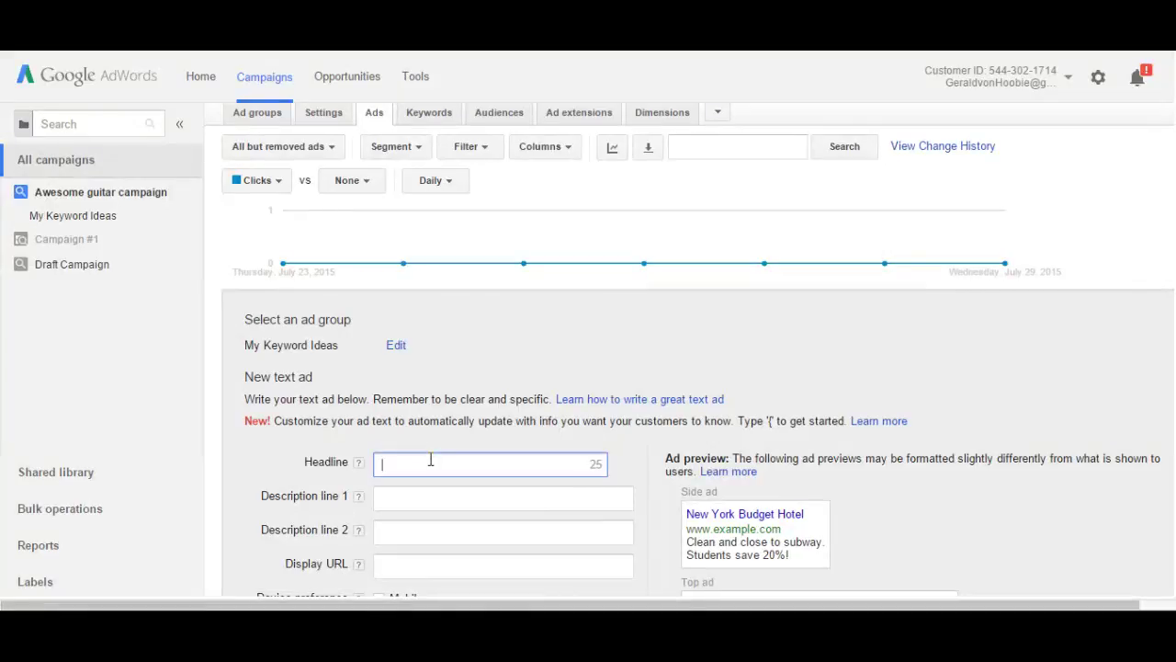
pyautogui.write('Learn')
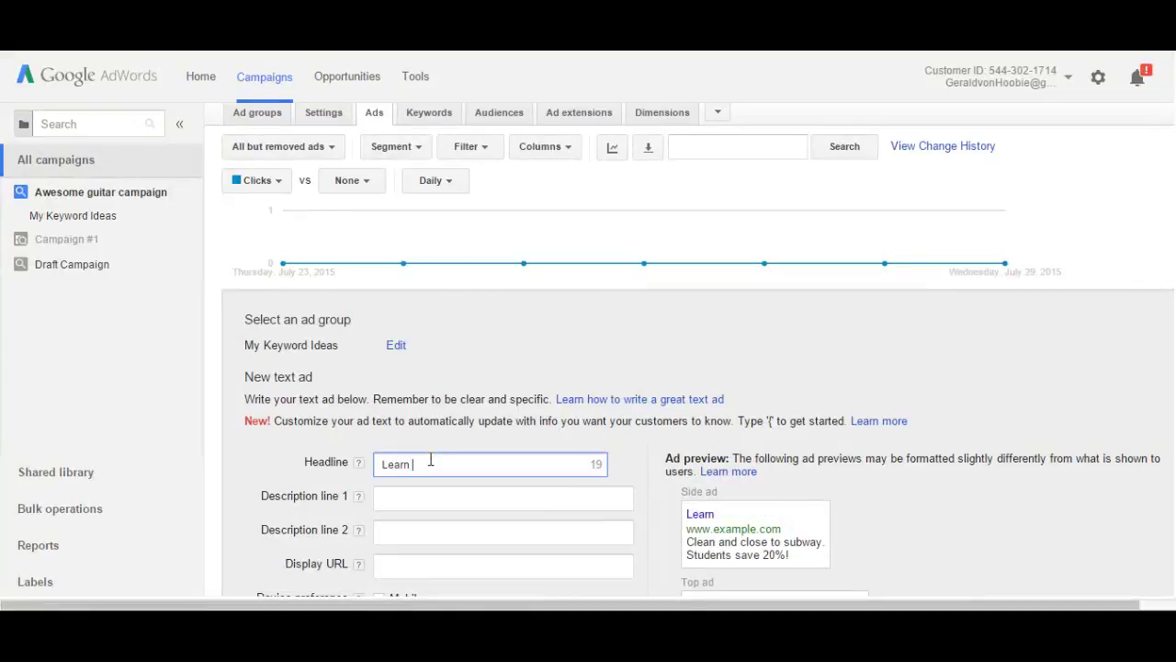
pyautogui.write(' guitar online free')
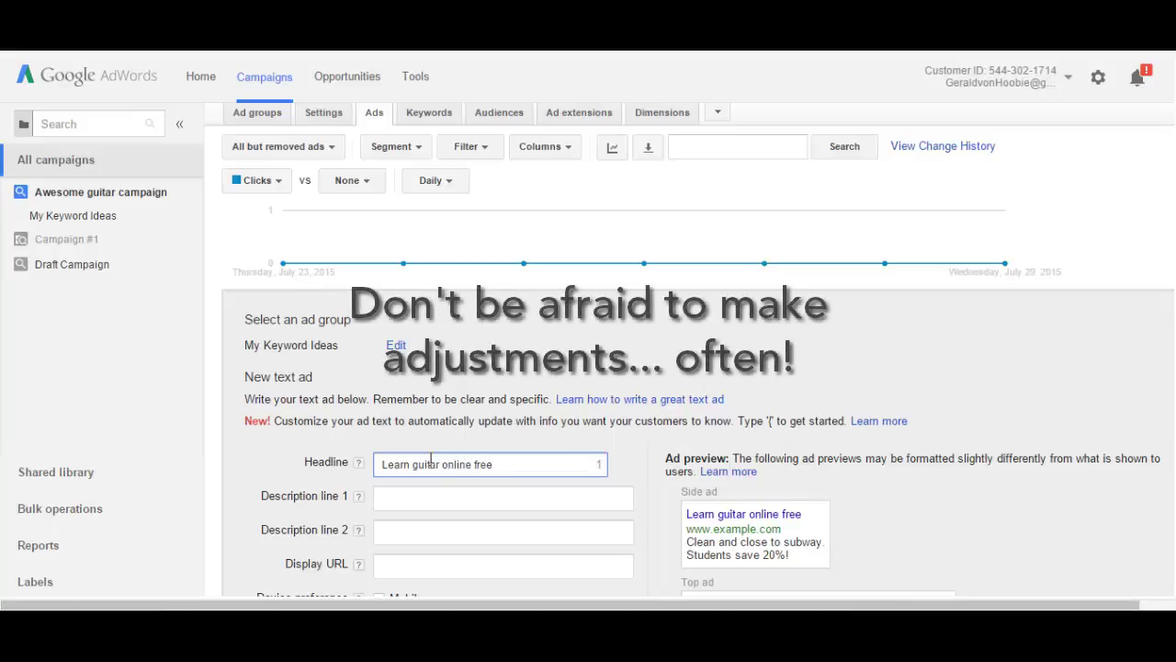
pyautogui.press('Tab')
# Write the ad's description lines as "Play like the pros in 10 days" and "or you get your money back guaranteed".
pyautogui.click(433, 498)
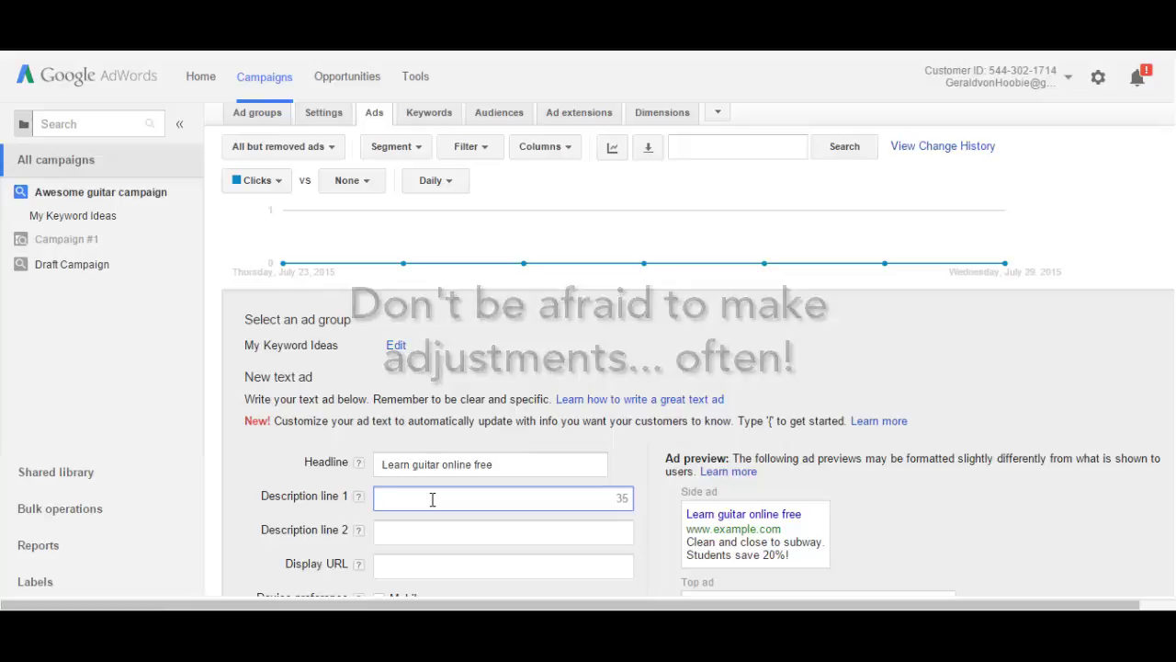
pyautogui.write('Play like the pros')
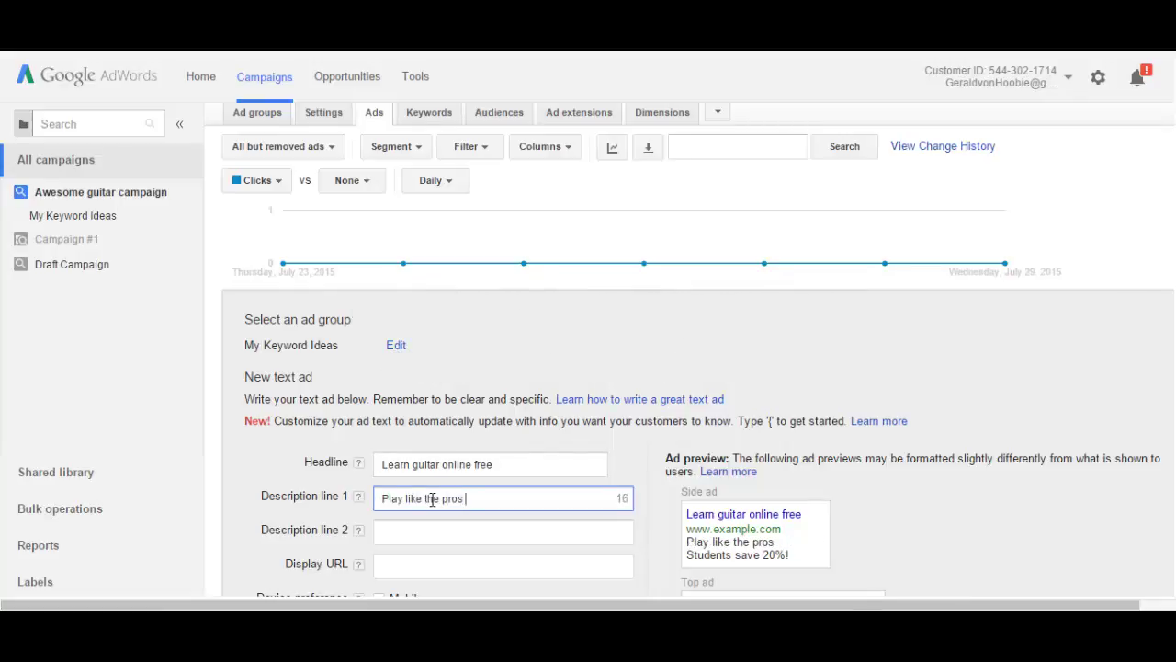
pyautogui.write(' in 10 days or')
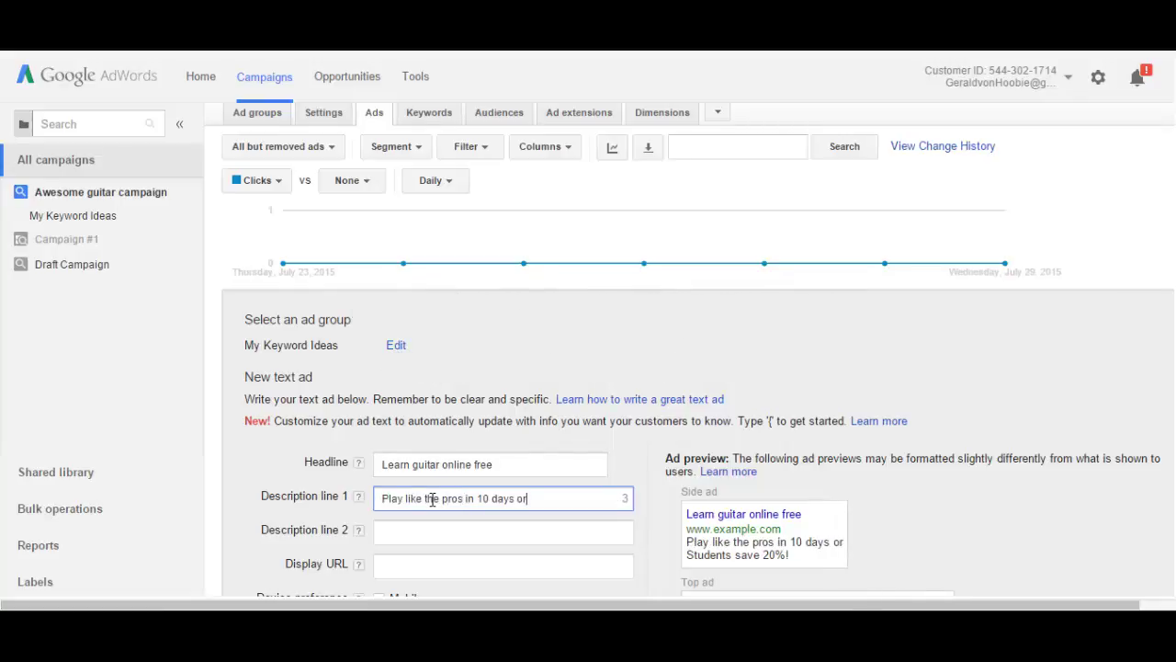
pyautogui.press('BackSpace')
pyautogui.press('BackSpace')
pyautogui.press('BackSpace')
pyautogui.click(428, 530)
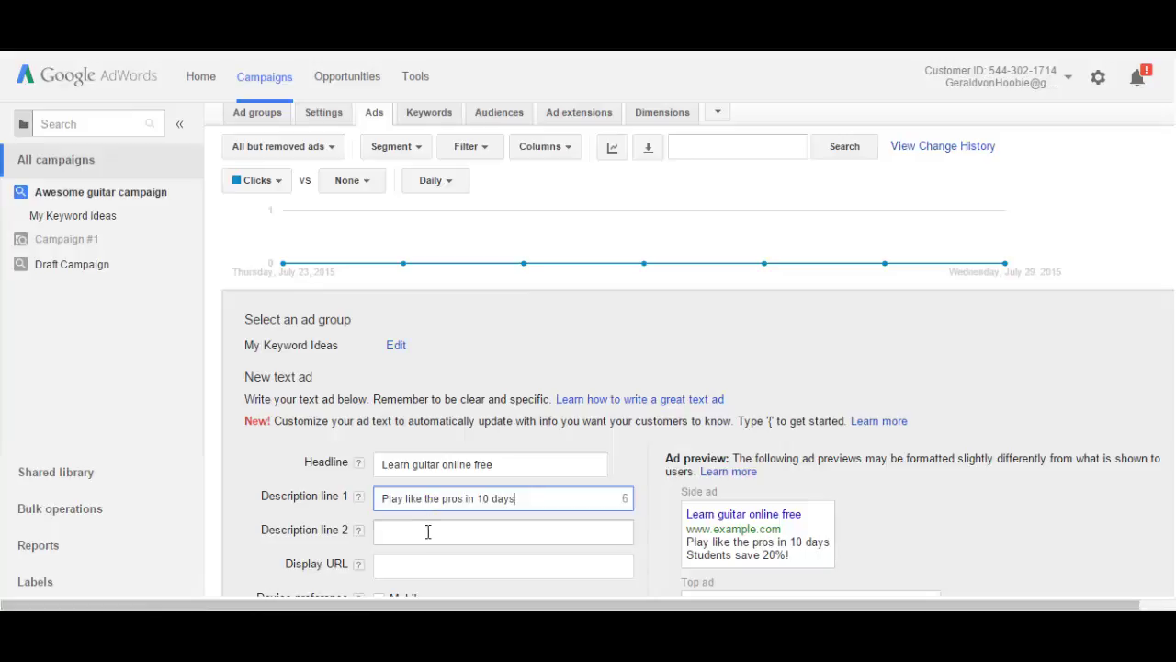
pyautogui.write('or y')
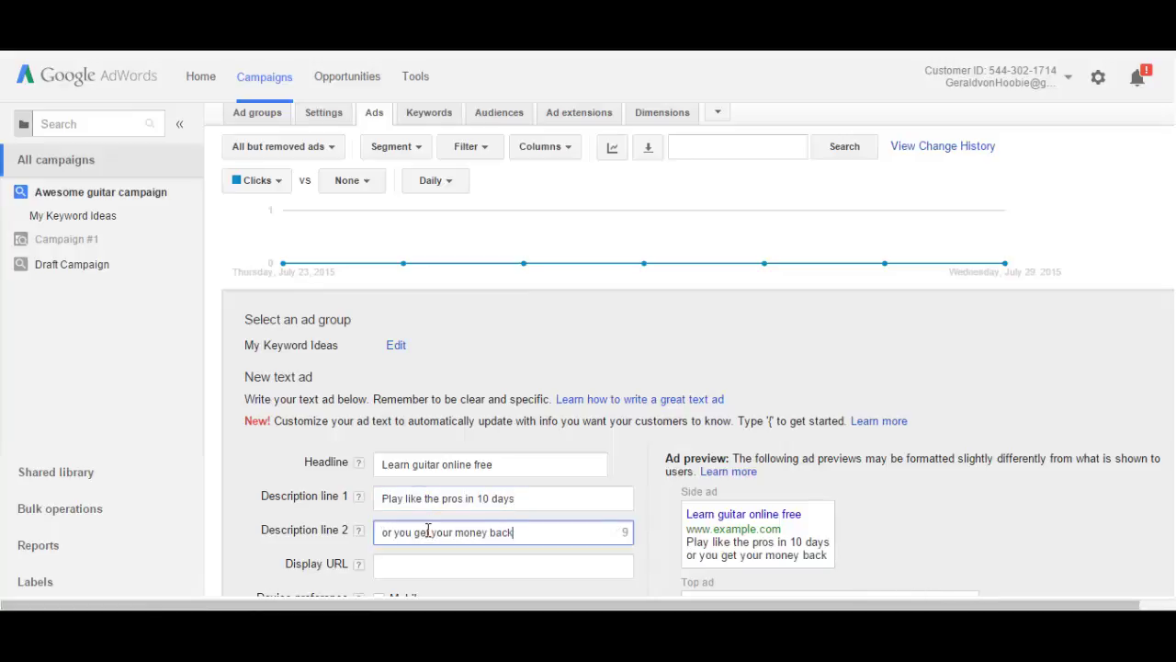
pyautogui.write('ou get your money back guaranteed')
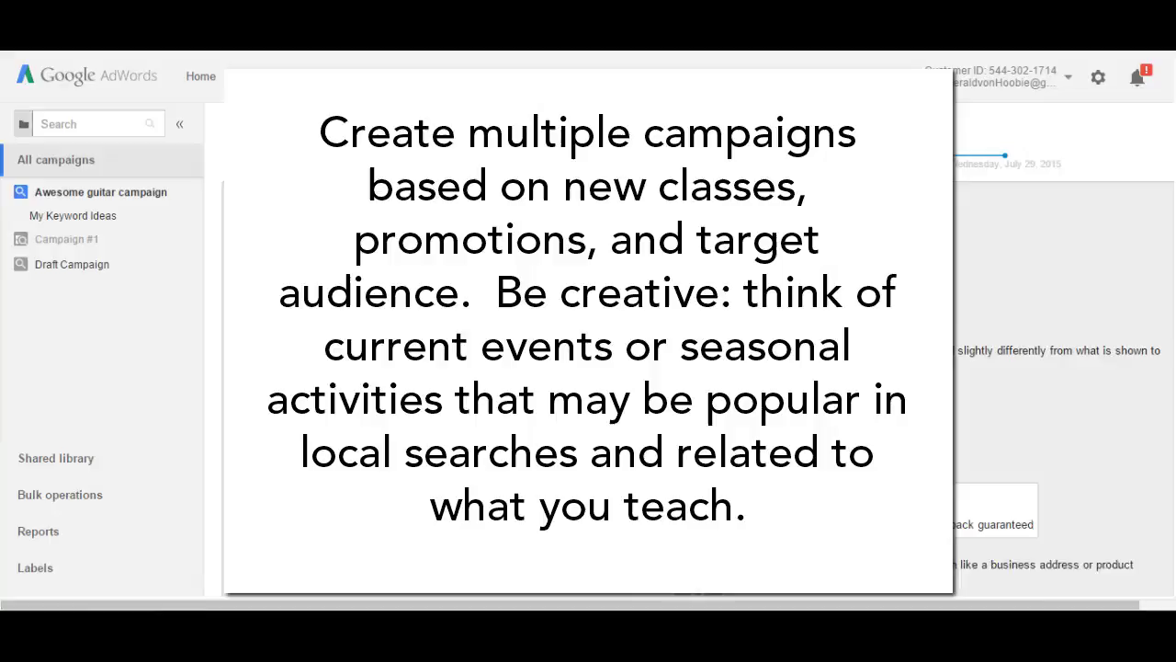
pyautogui.scroll(-1, 1057, 349)
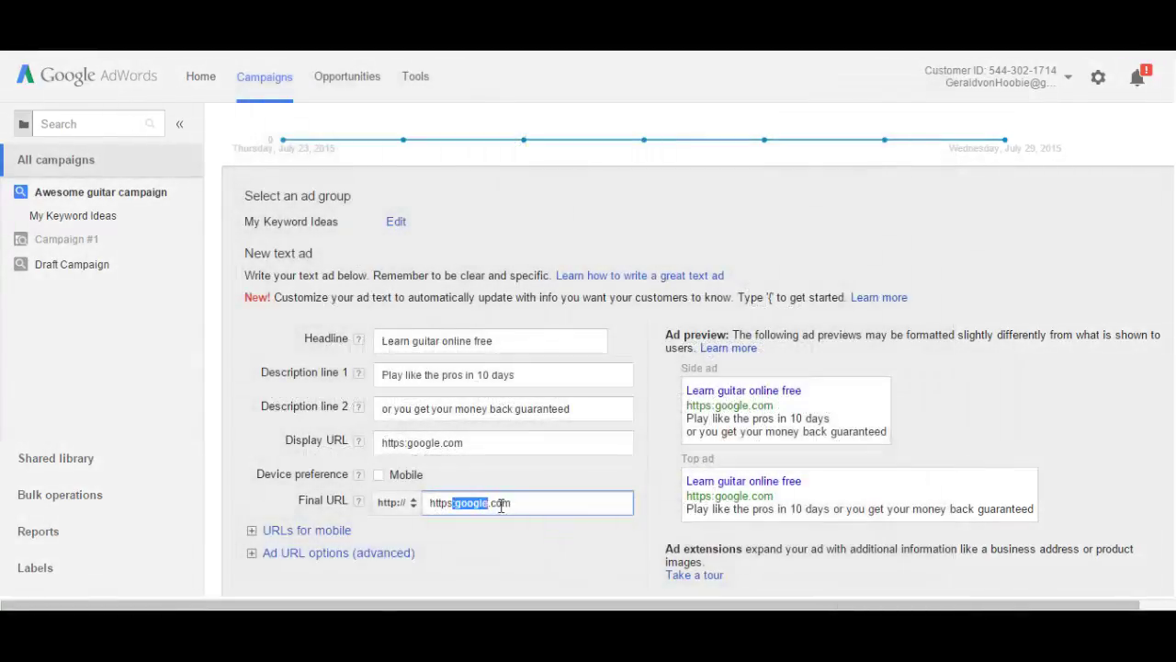
pyautogui.moveTo(501, 507); pyautogui.dragTo(532, 506)
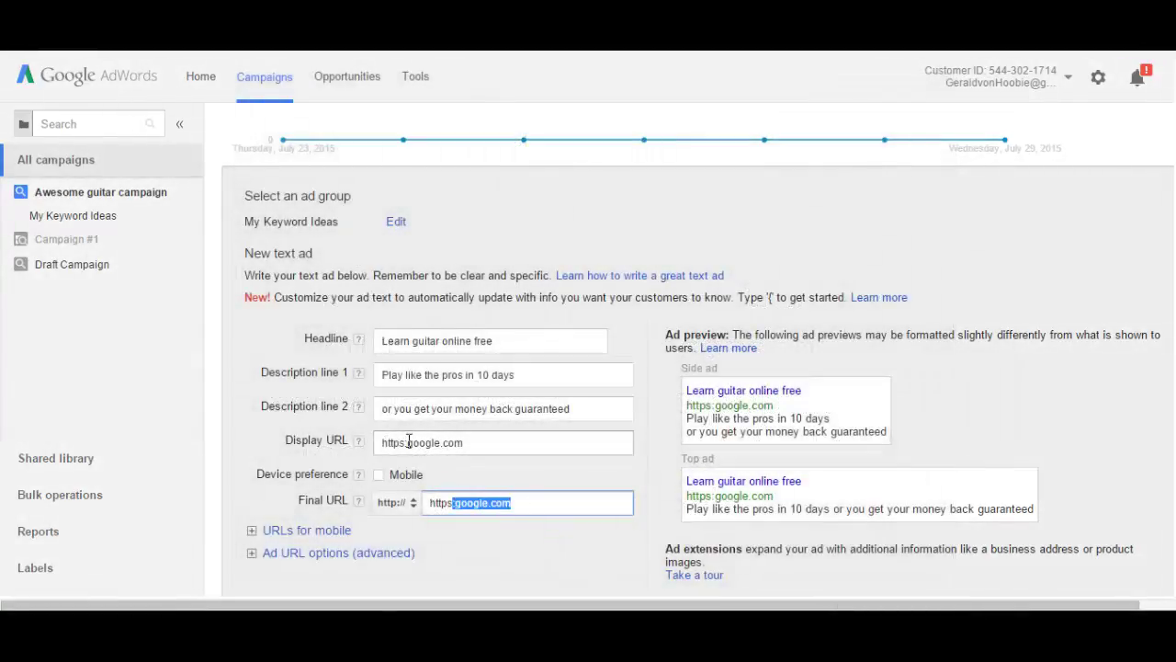
pyautogui.click(412, 442)
pyautogui.write('/')
pyautogui.moveTo(512, 503); pyautogui.dragTo(454, 502)
pyautogui.press('BackSpace')
pyautogui.write('taco')
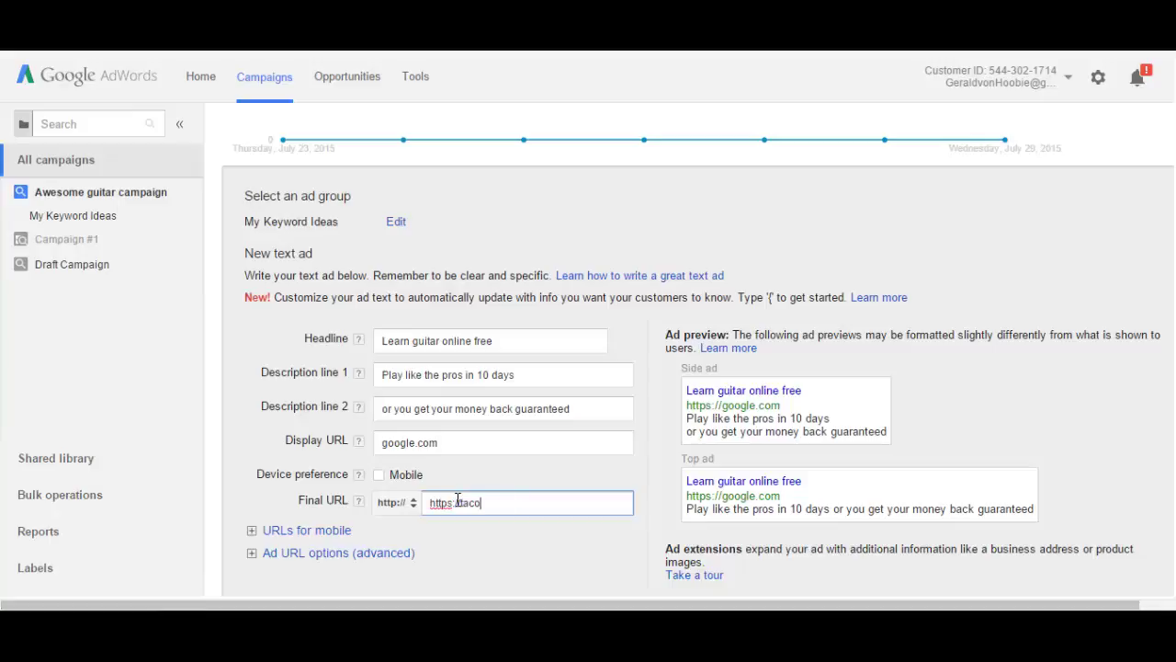
pyautogui.write('tuesday.com')
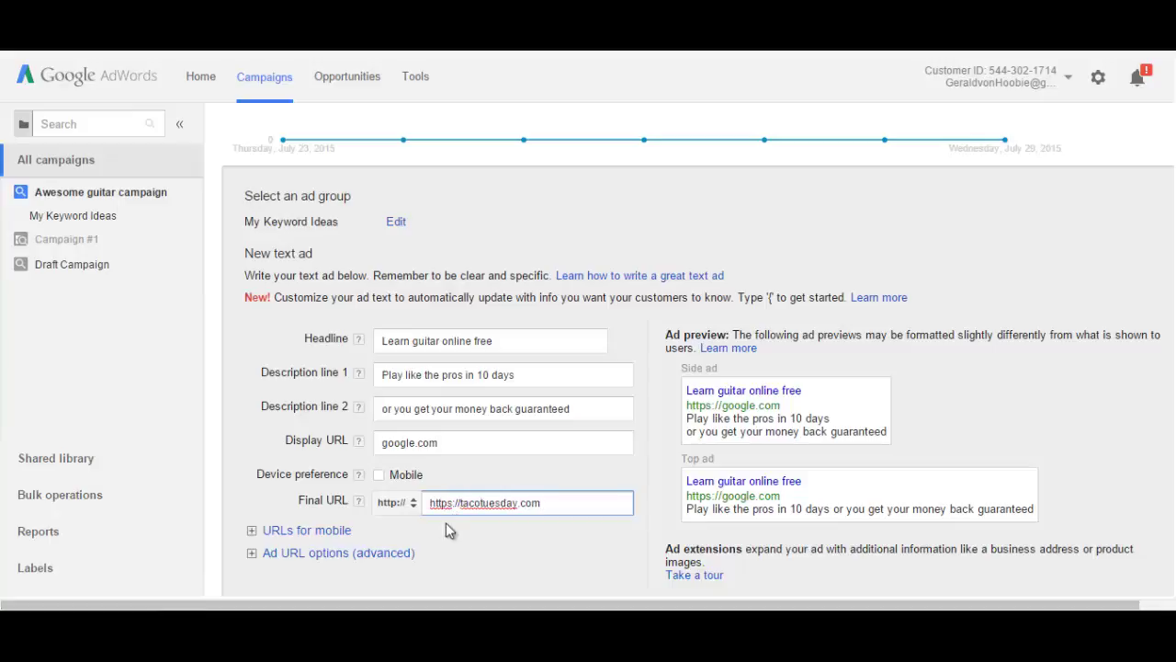
# Shorten description line 2 to "or you get your money back" and save the text ad.
pyautogui.scroll(-2, 698, 349)
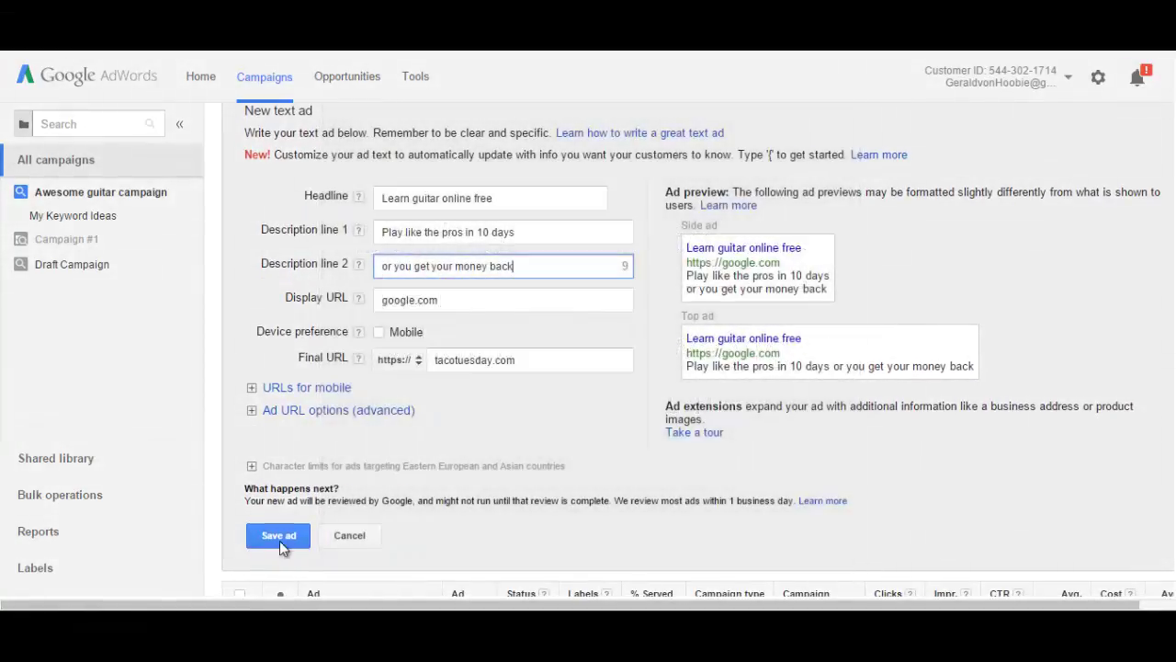
pyautogui.click(274, 538)
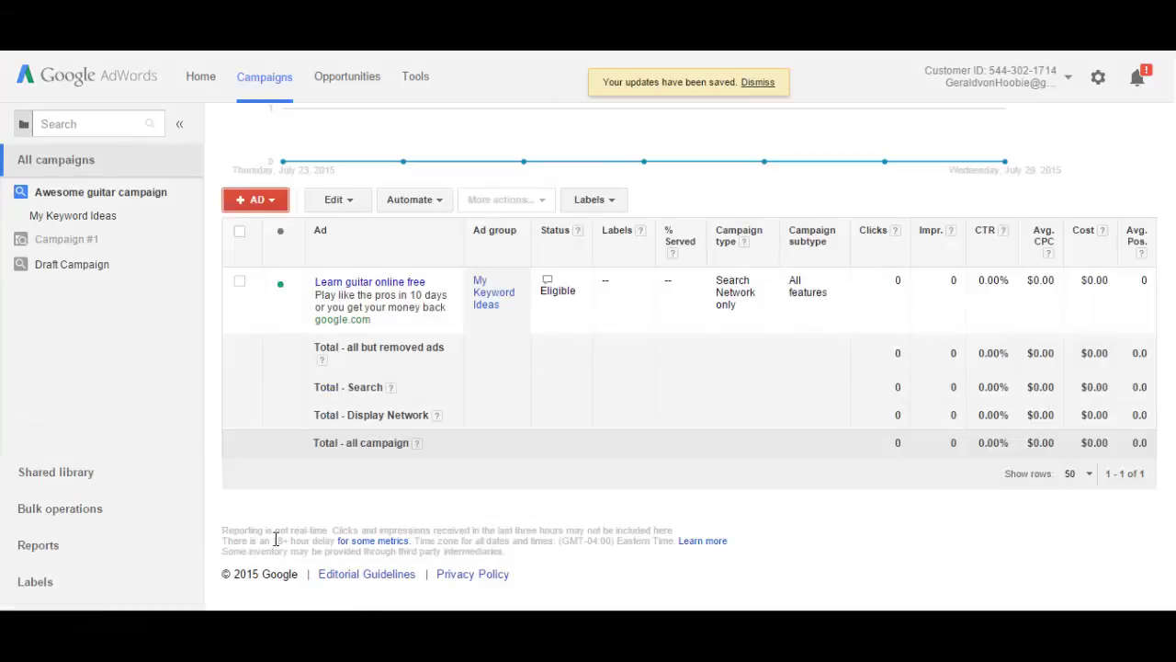